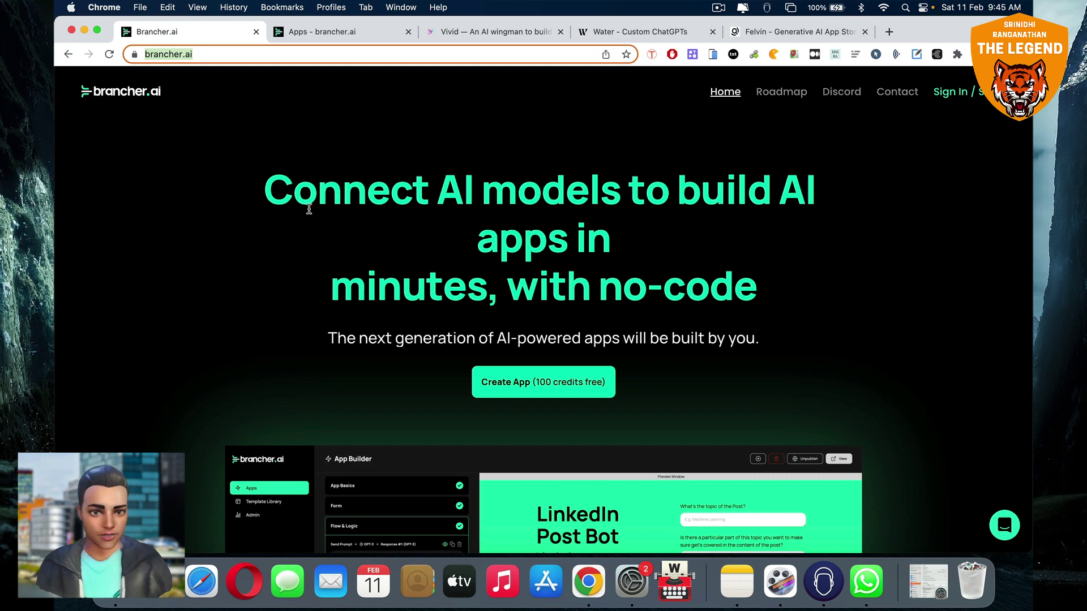
# Highlight the brancher.ai homepage headline and web address to read them
pyautogui.click(161, 152)
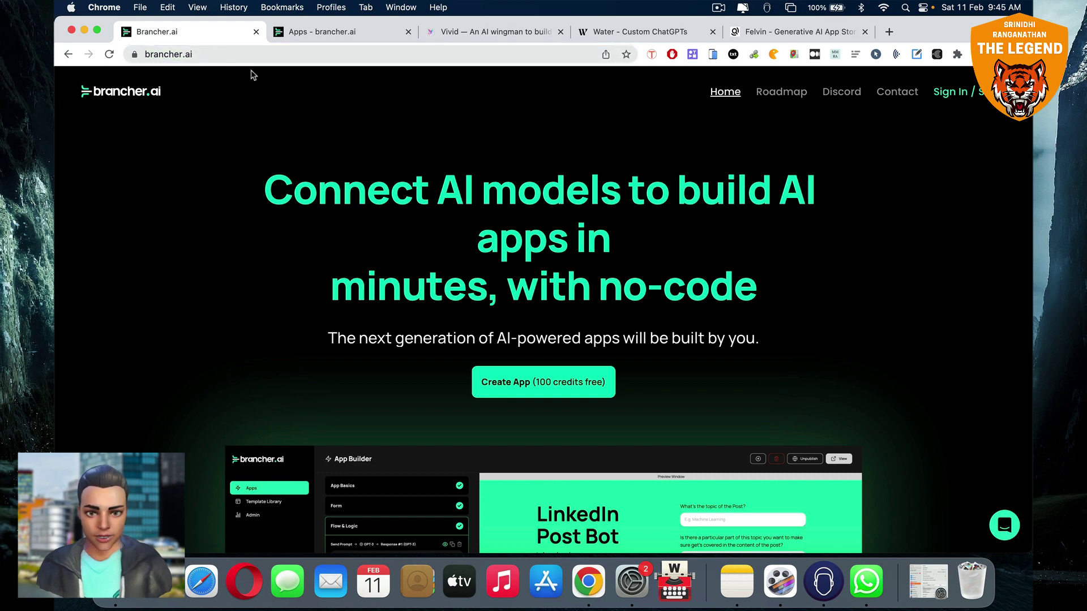
pyautogui.moveTo(250, 191); pyautogui.dragTo(800, 187)
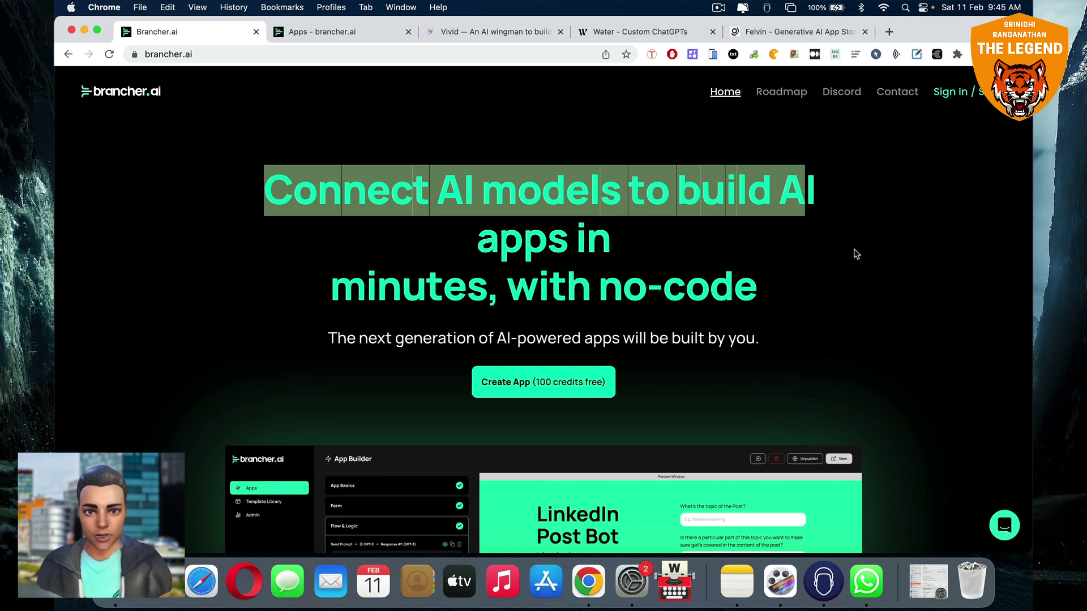
pyautogui.tripleClick(800, 300)
pyautogui.click(91, 228)
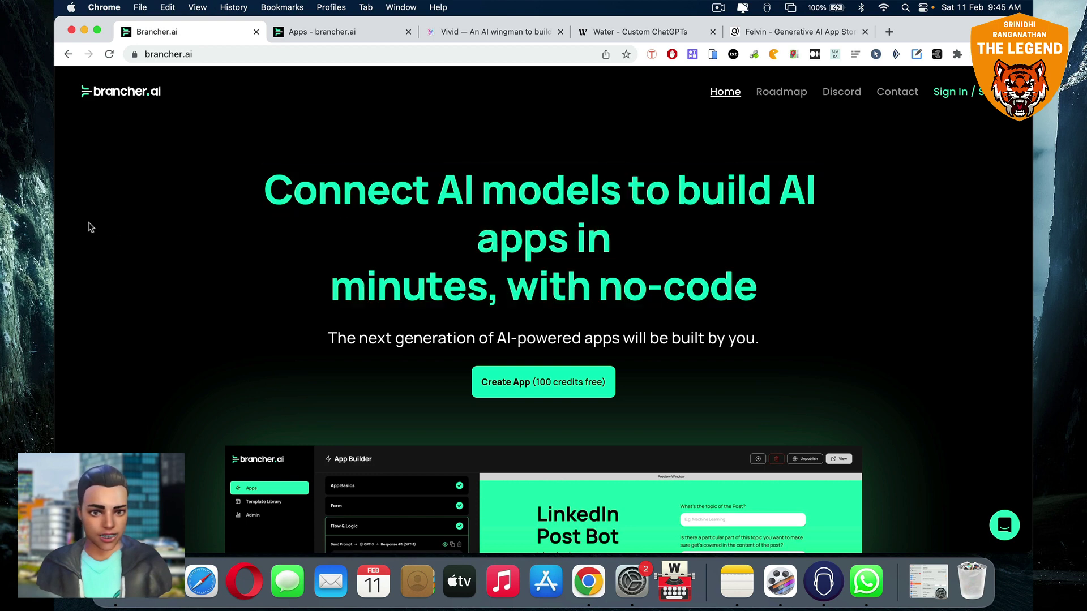
pyautogui.click(206, 53)
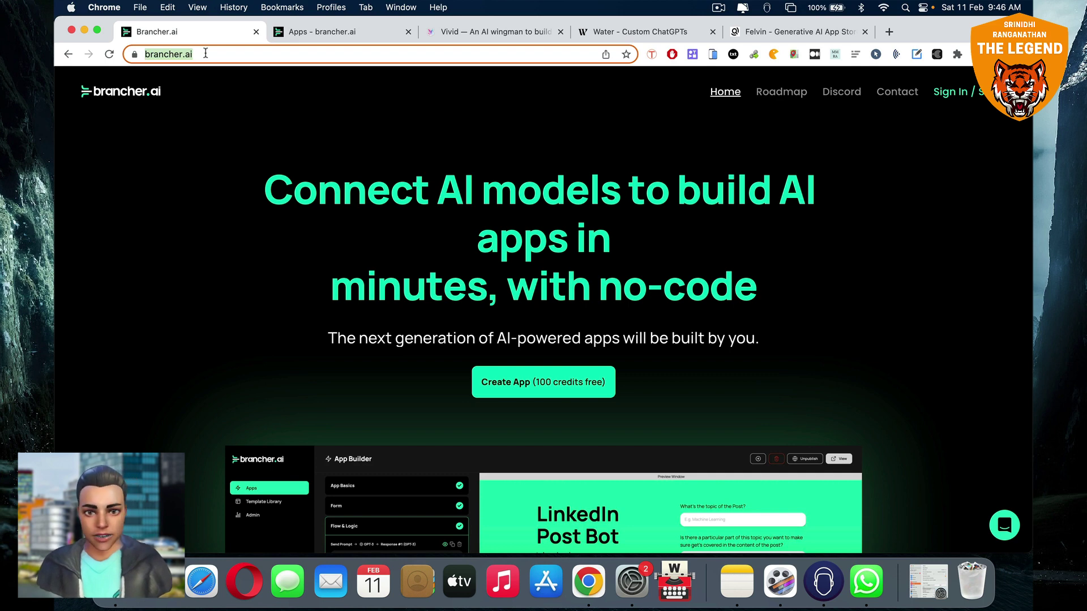
pyautogui.click(188, 168)
# Scroll the homepage and highlight the 'The ultimate AI model connector' heading
pyautogui.scroll(-1, 174, 196)
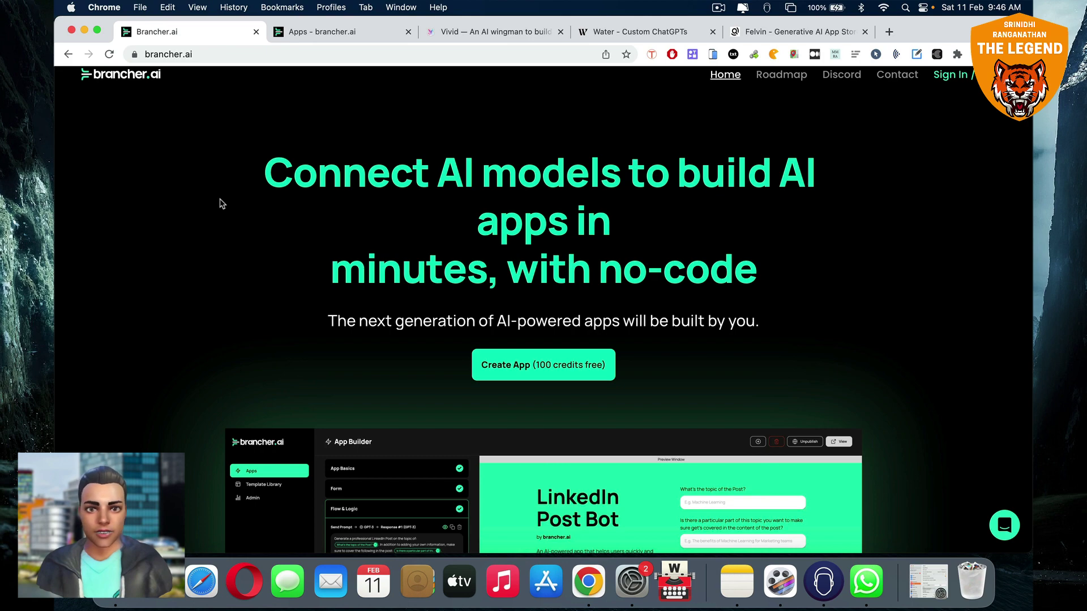
pyautogui.scroll(-10, 264, 208)
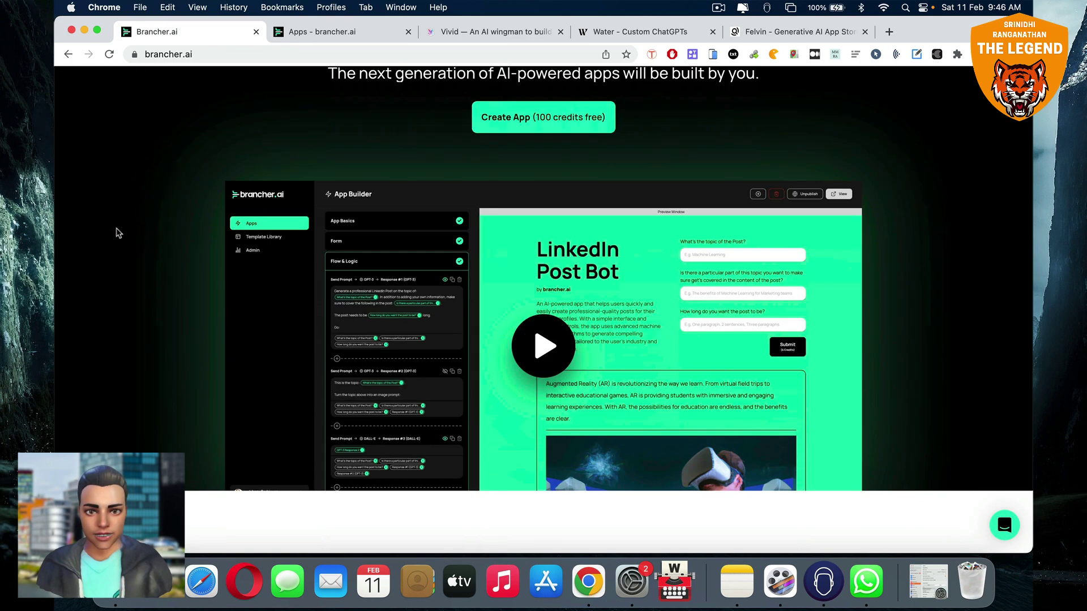
pyautogui.scroll(-3, 102, 239)
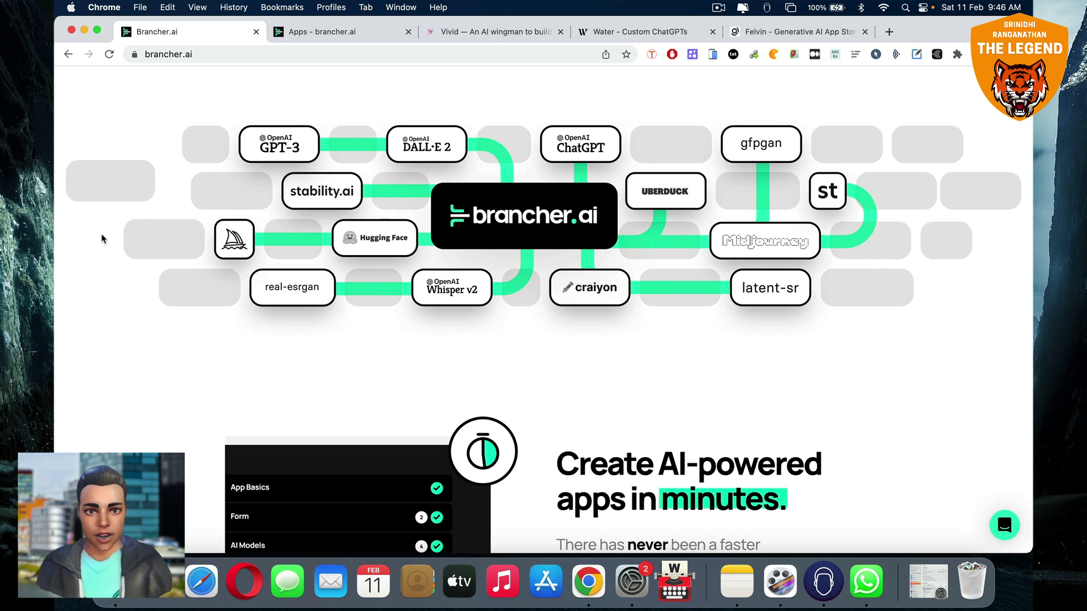
pyautogui.scroll(1, 102, 238)
pyautogui.scroll(1, 218, 215)
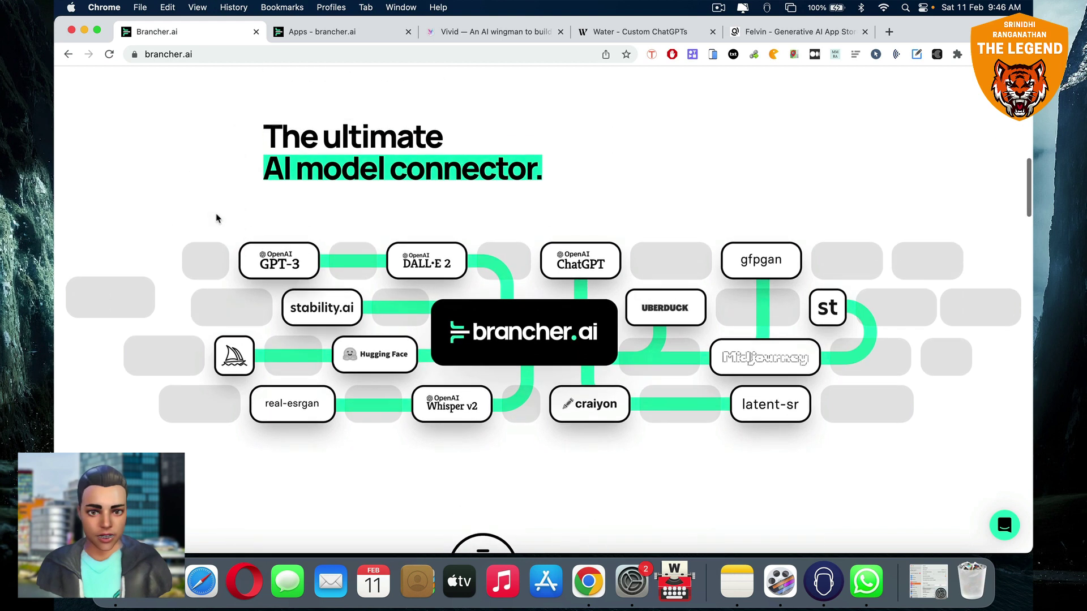
pyautogui.moveTo(266, 132); pyautogui.dragTo(558, 179)
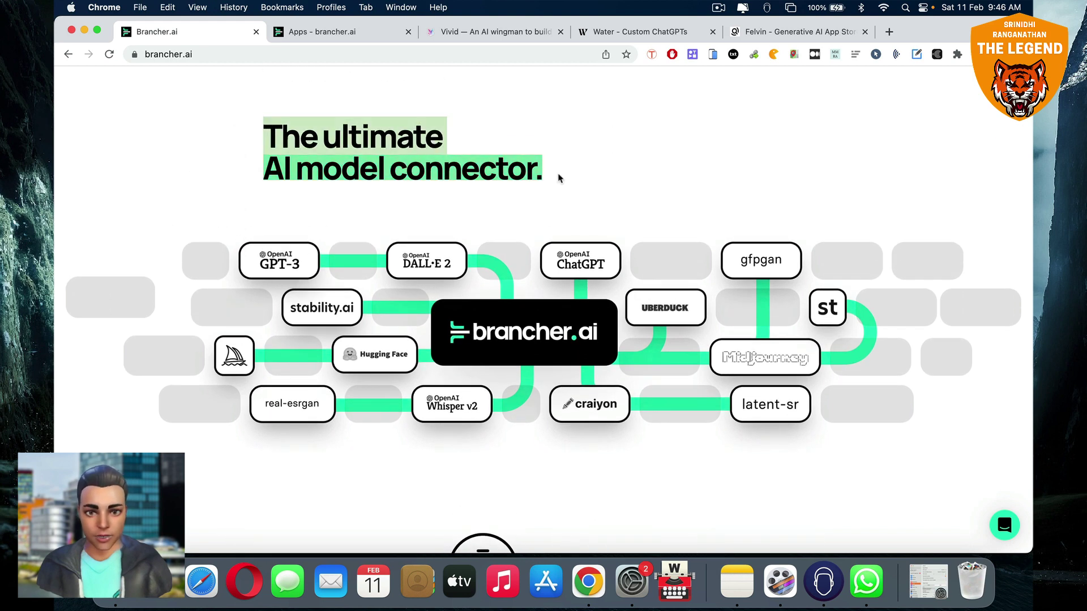
pyautogui.click(569, 188)
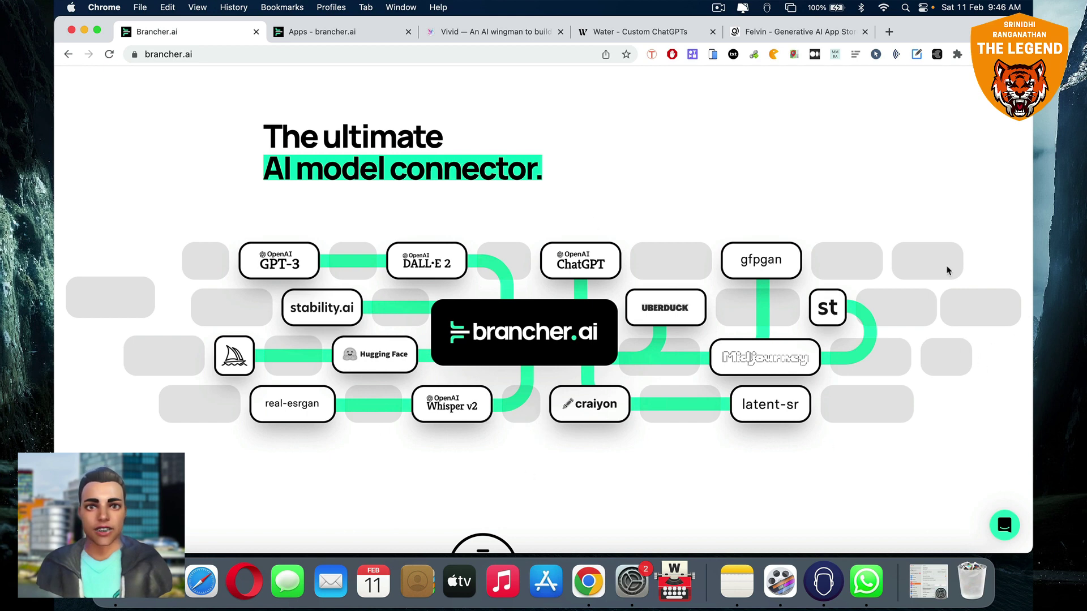
# Scroll through the remaining homepage sections, then switch to the Apps dashboard tab
pyautogui.scroll(10, 946, 270)
pyautogui.scroll(-8, 947, 270)
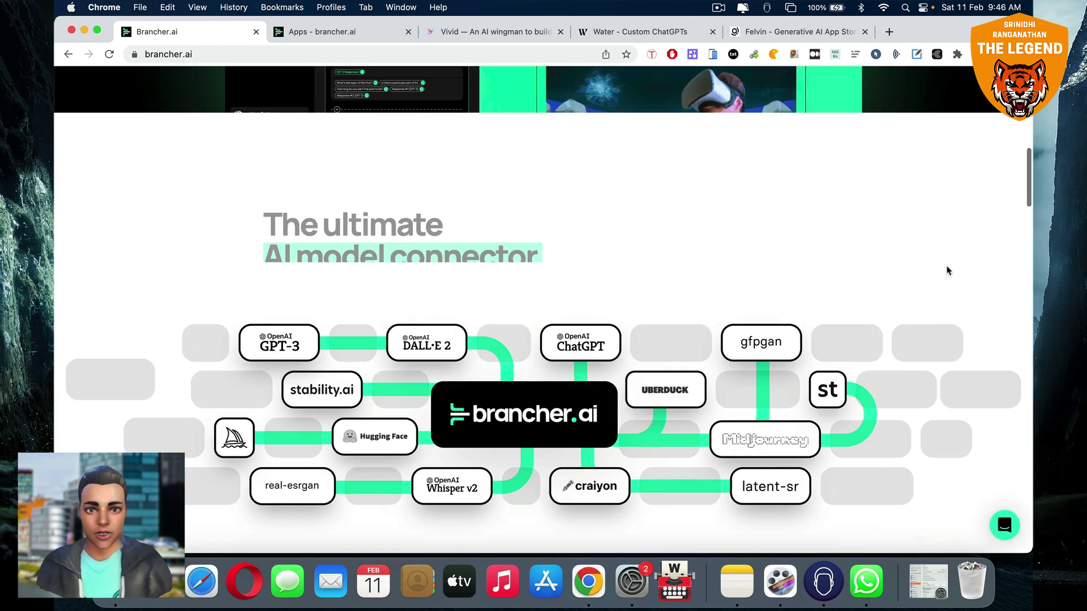
pyautogui.scroll(-7, 947, 271)
pyautogui.scroll(4, 946, 270)
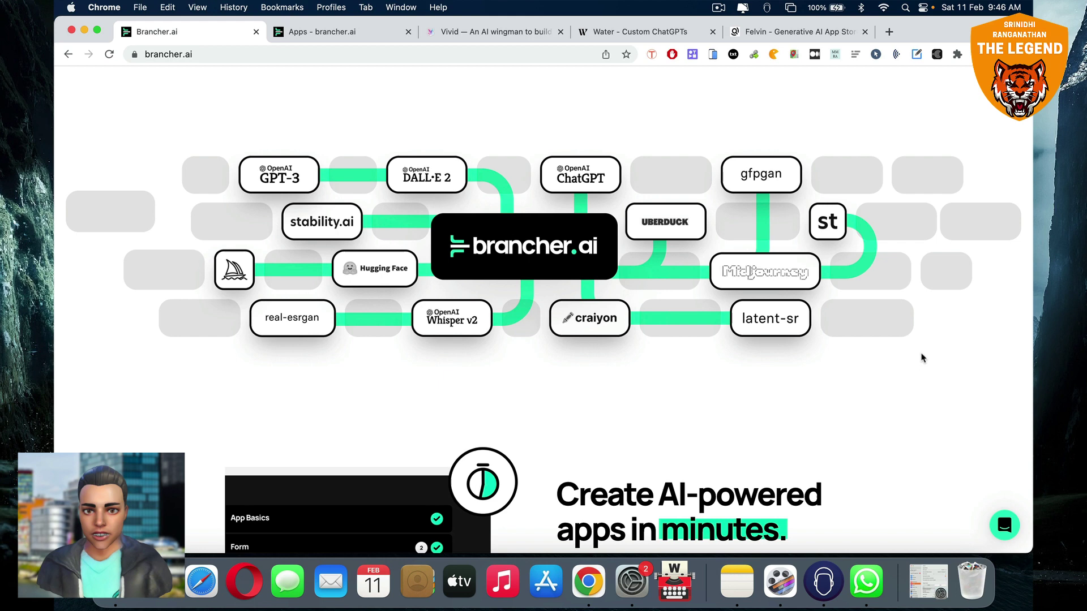
pyautogui.scroll(-5, 921, 357)
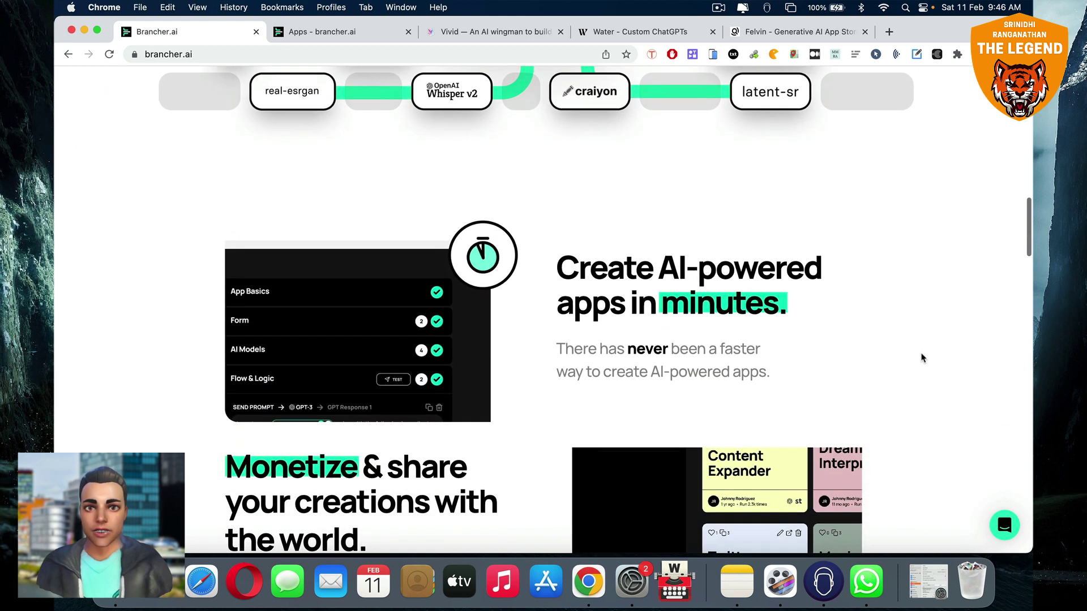
pyautogui.scroll(-1, 895, 311)
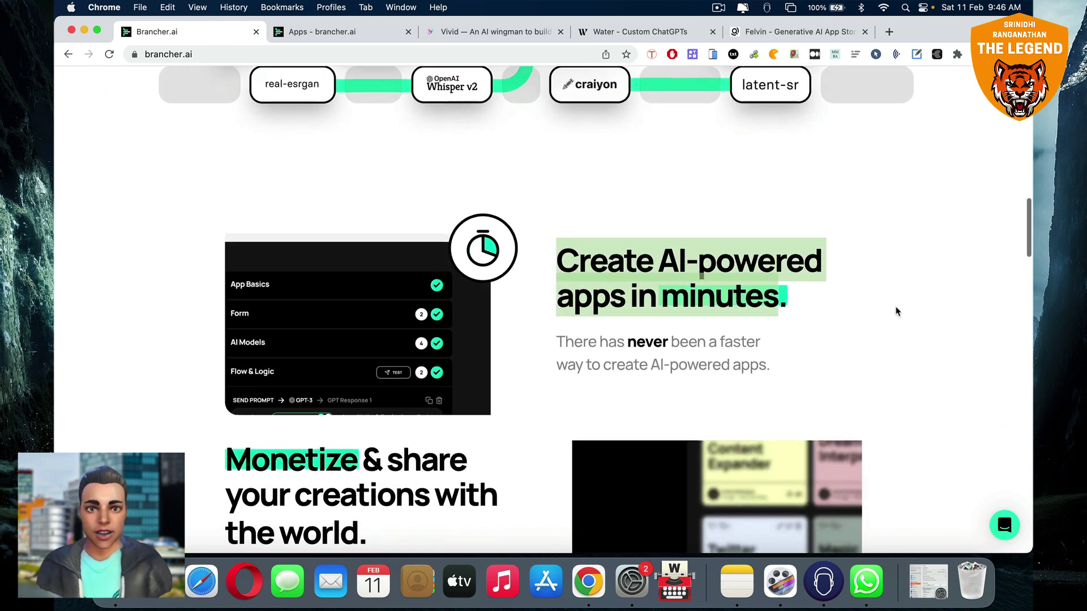
pyautogui.scroll(-3, 895, 312)
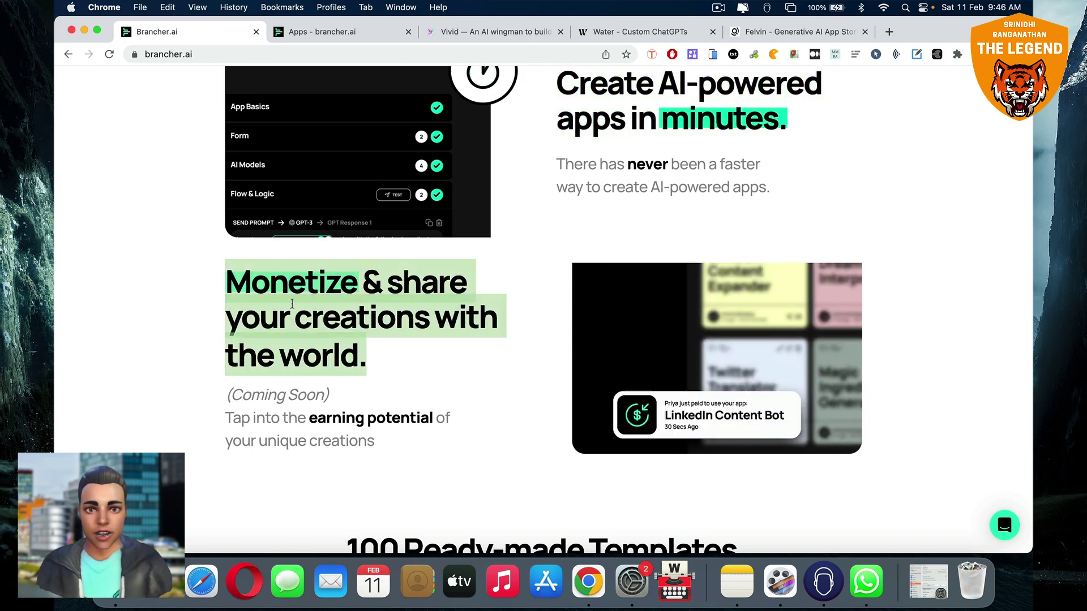
pyautogui.scroll(-8, 154, 348)
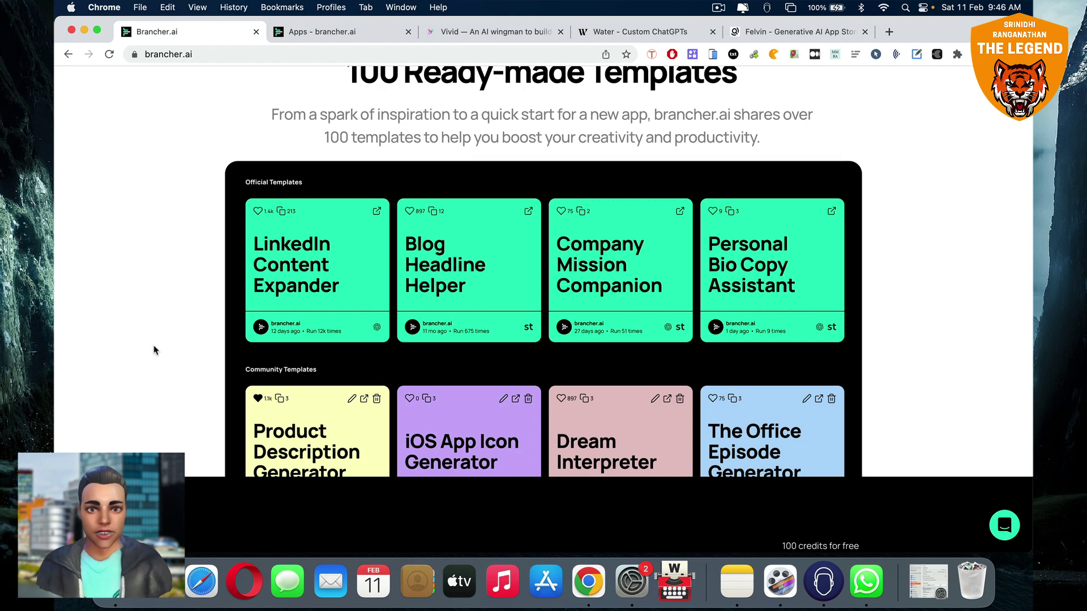
pyautogui.scroll(-1, 433, 275)
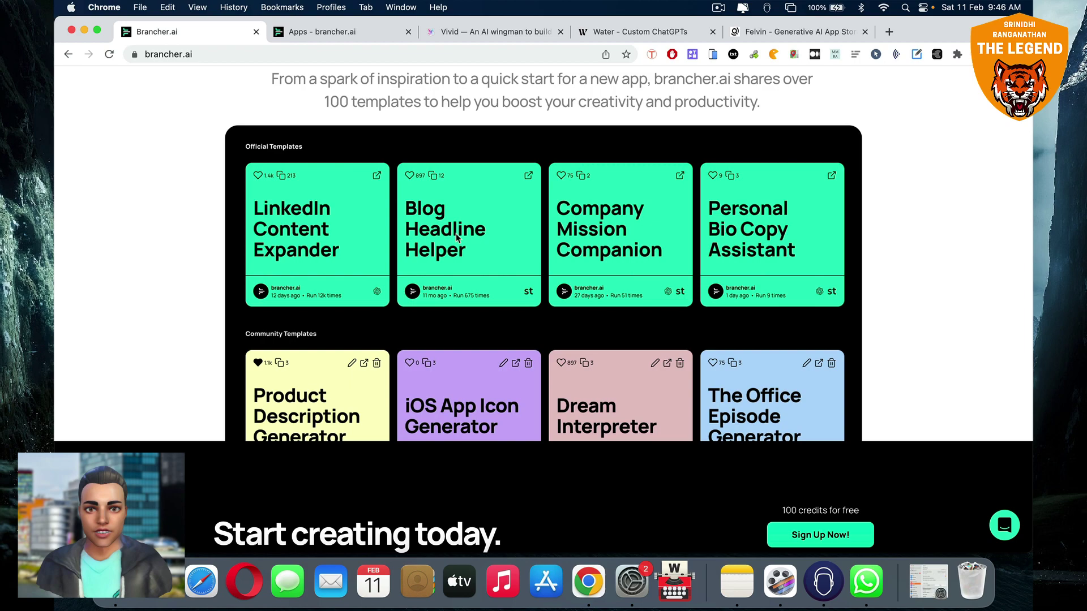
pyautogui.scroll(-15, 531, 311)
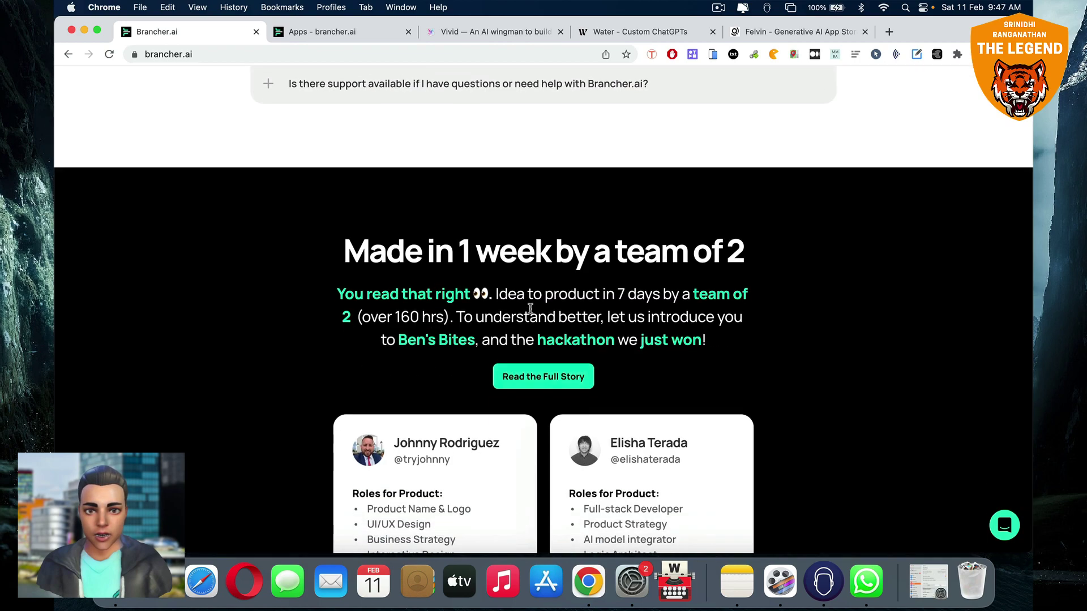
pyautogui.scroll(20, 531, 312)
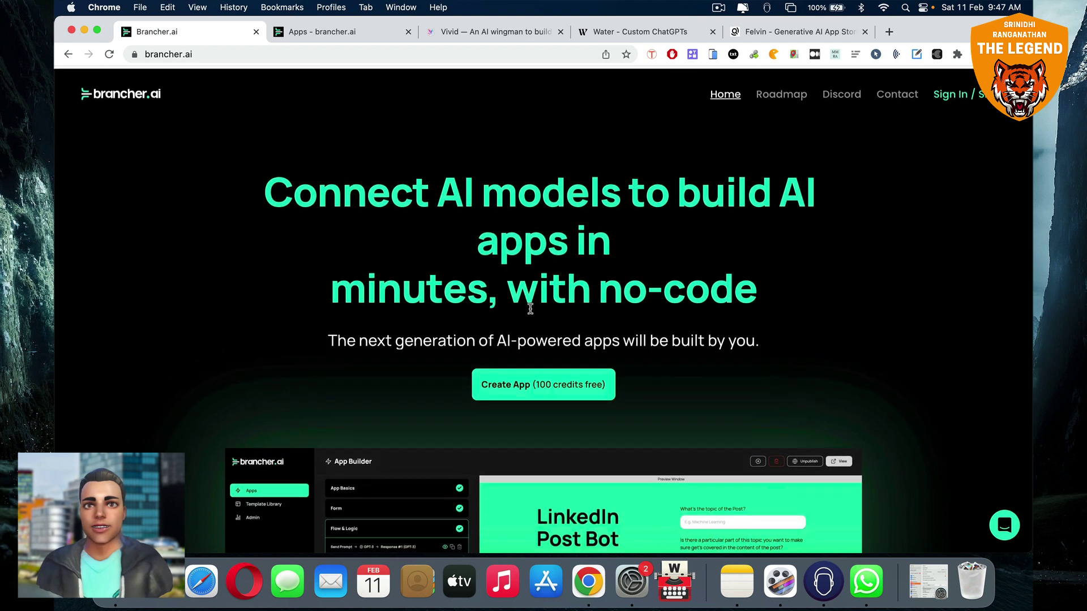
pyautogui.hotkey('ctrl', 'Tab')
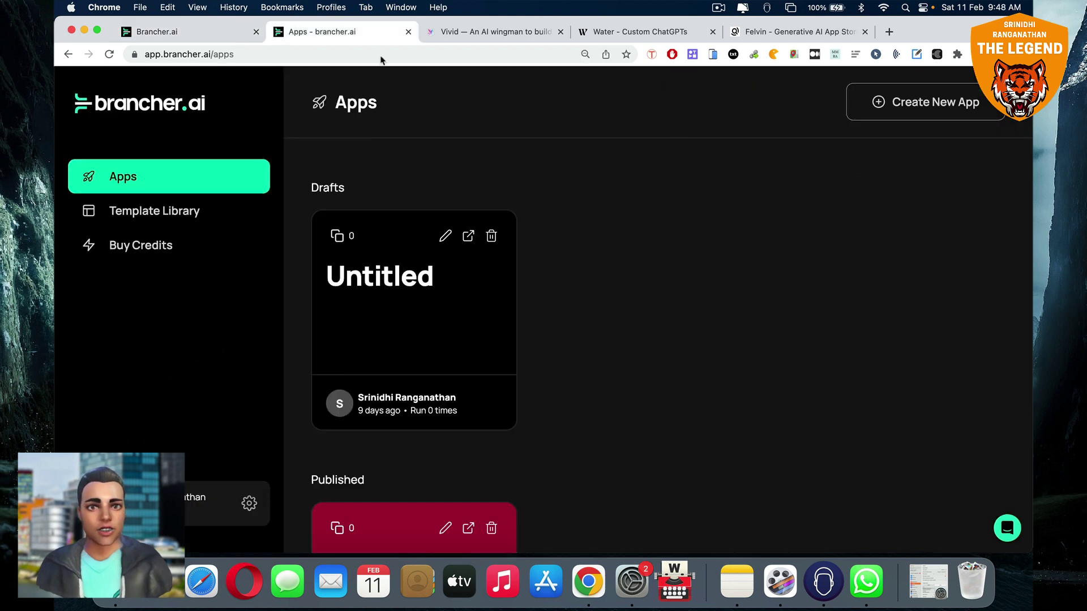
pyautogui.click(273, 55)
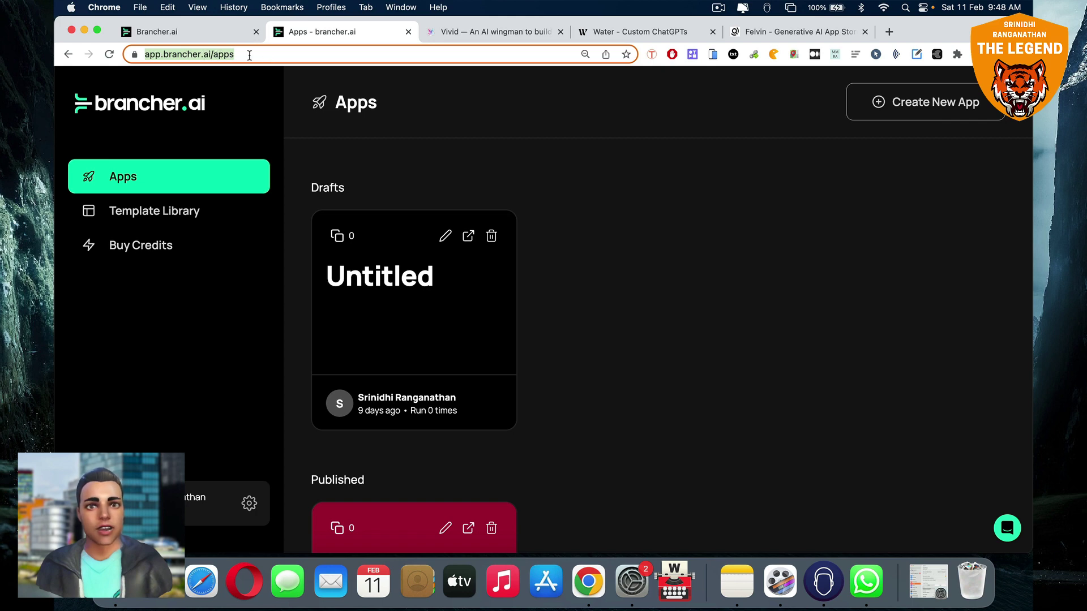
pyautogui.press('Right')
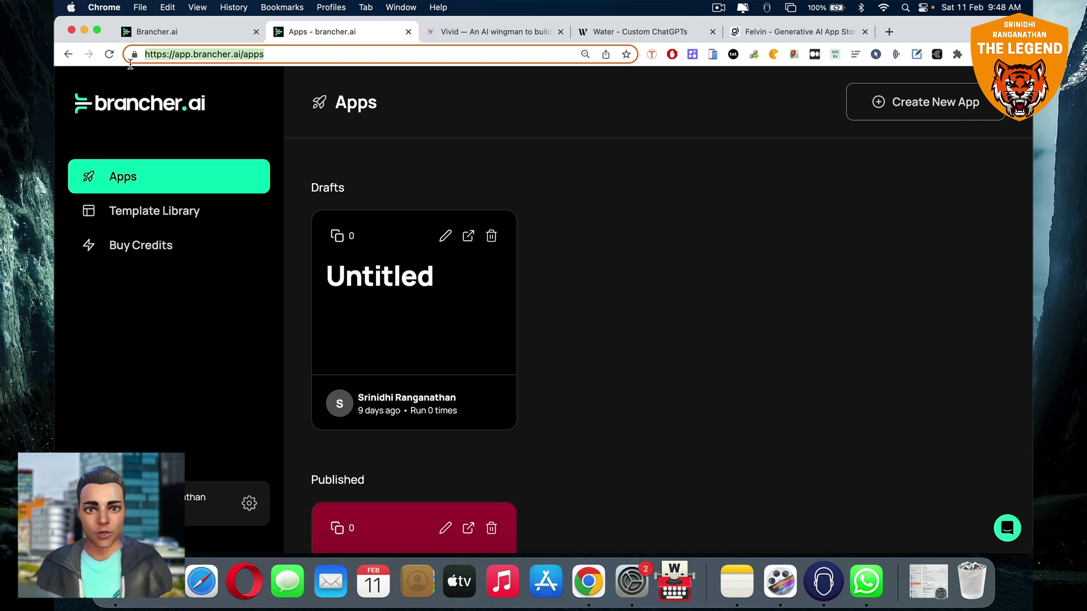
pyautogui.click(675, 199)
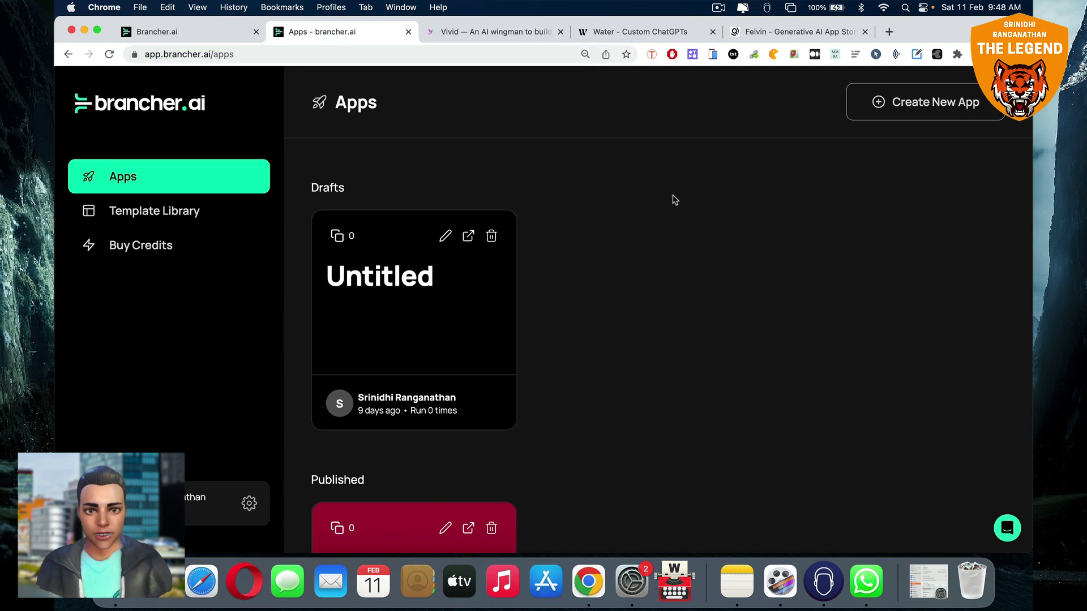
# Open the Template Library and scroll down through its template categories
pyautogui.click(179, 219)
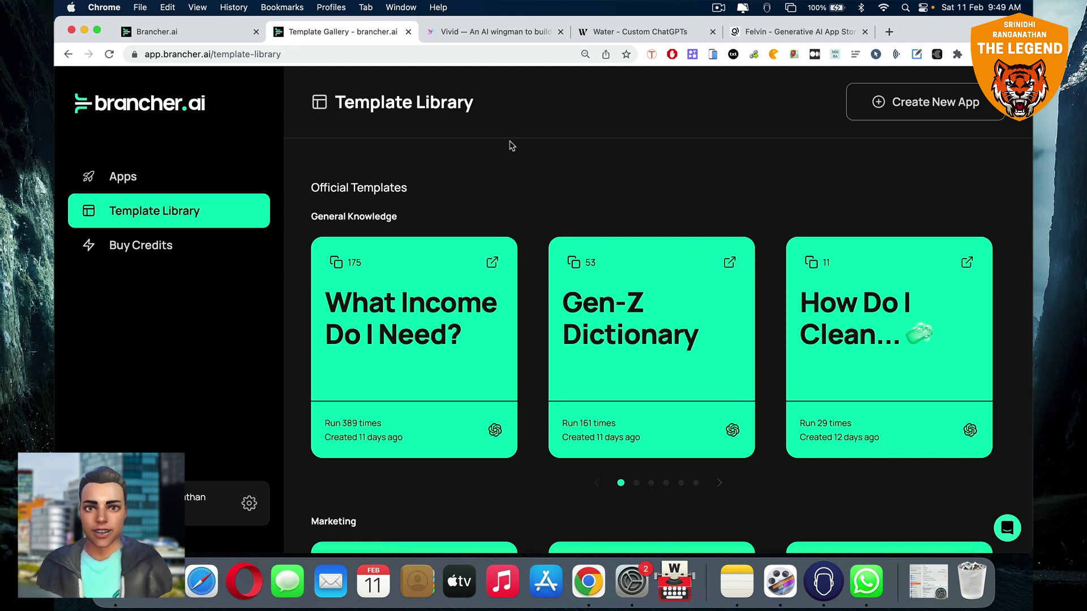
pyautogui.scroll(-7, 511, 145)
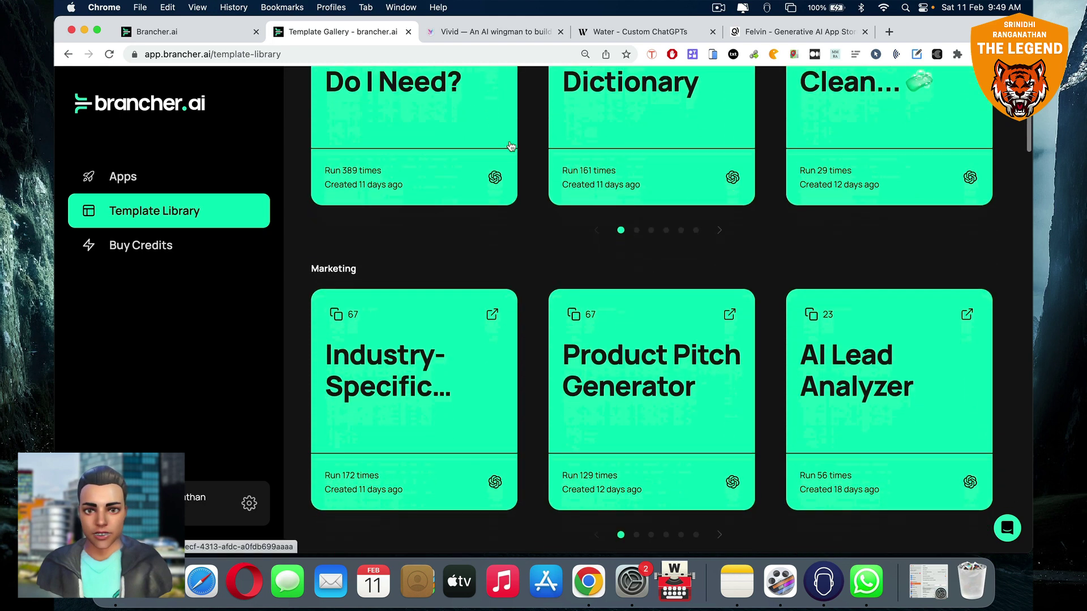
pyautogui.scroll(-2, 511, 146)
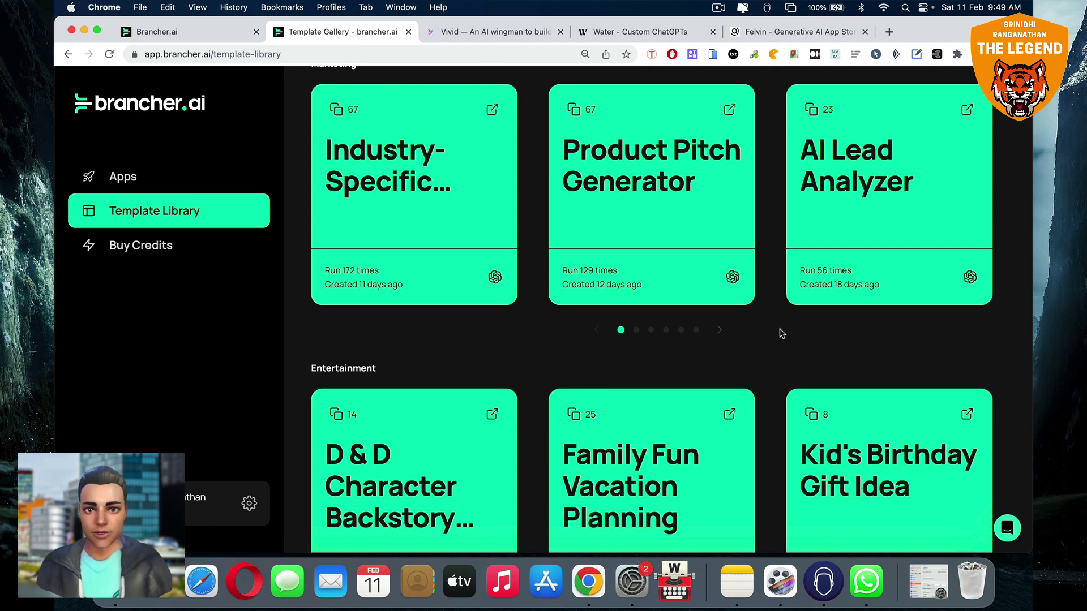
pyautogui.scroll(-2, 781, 333)
pyautogui.scroll(-10, 781, 333)
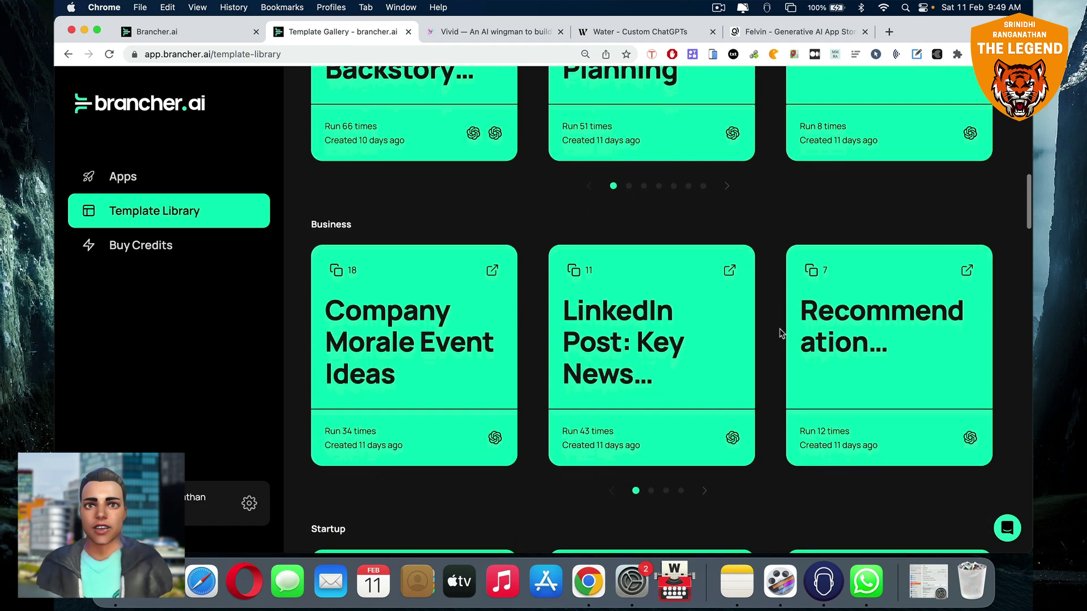
pyautogui.scroll(-6, 780, 333)
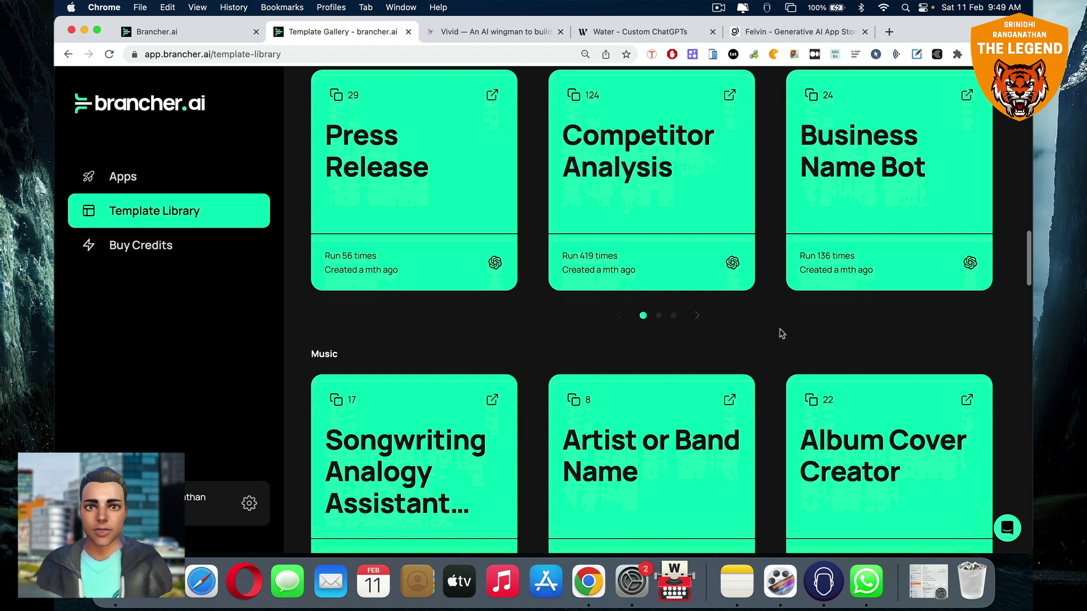
pyautogui.scroll(-3, 779, 333)
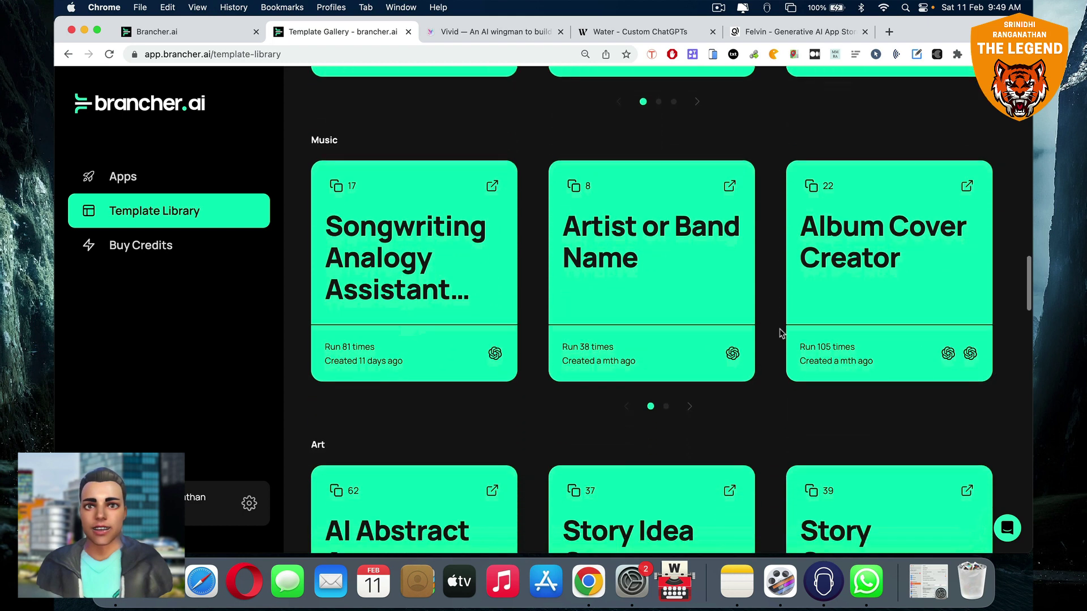
pyautogui.scroll(-5, 780, 332)
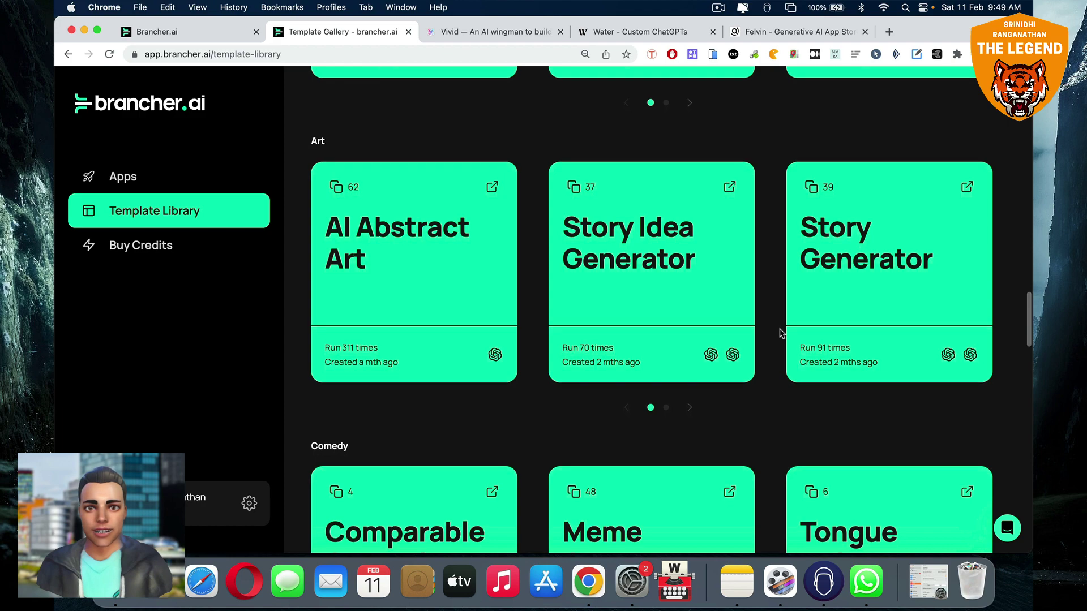
pyautogui.scroll(-2, 780, 333)
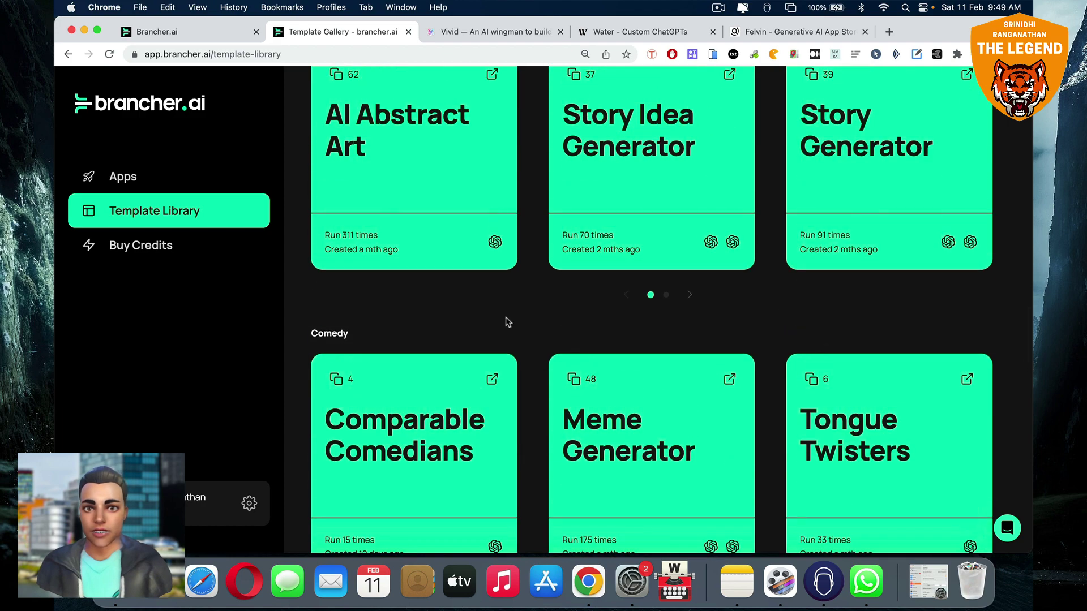
pyautogui.scroll(-6, 505, 320)
pyautogui.scroll(-7, 506, 323)
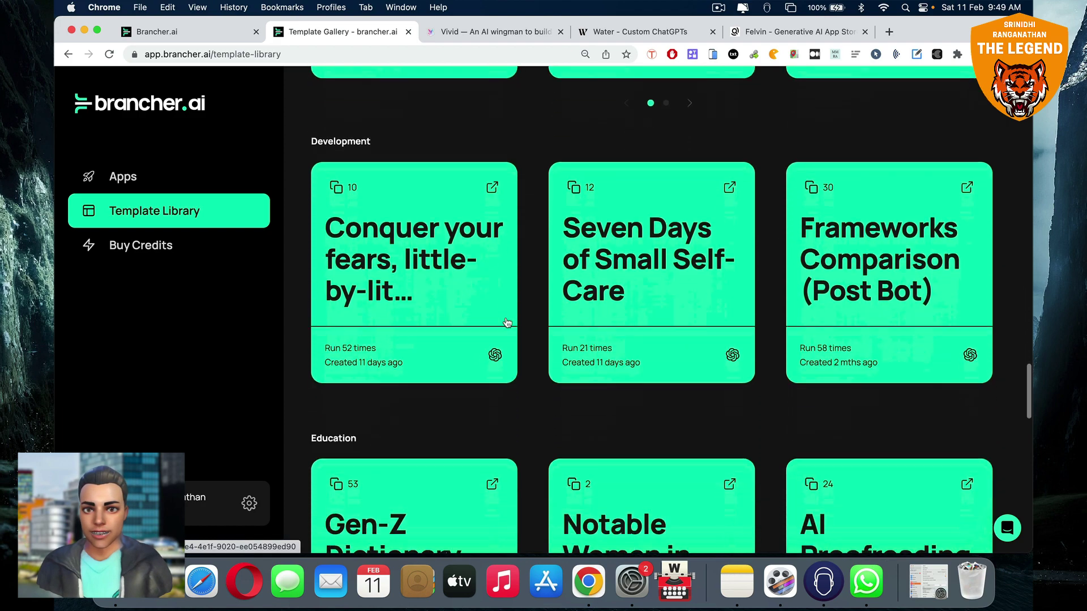
pyautogui.scroll(-10, 539, 441)
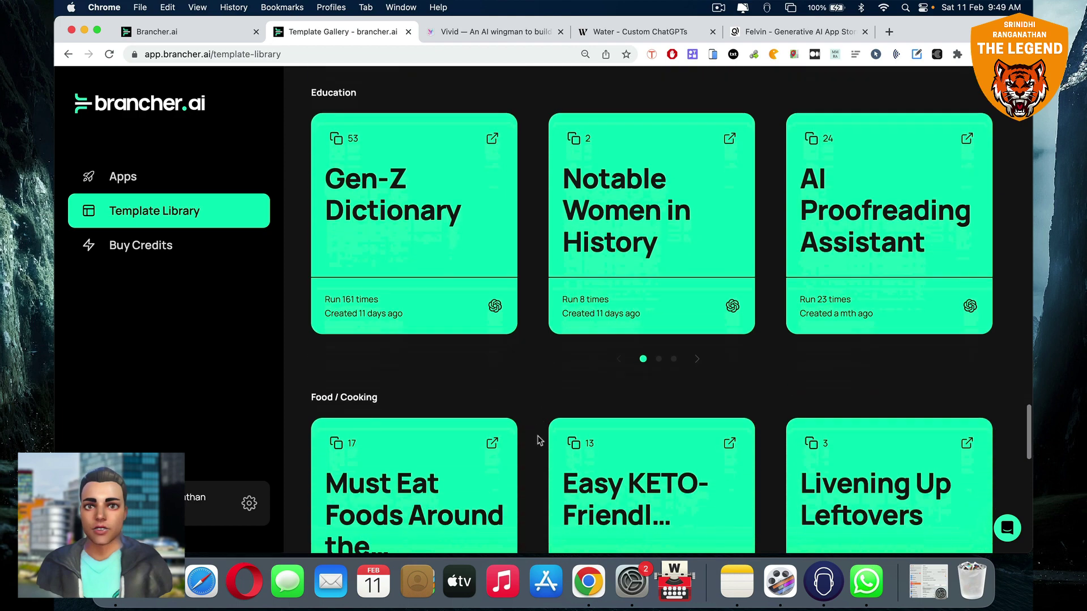
pyautogui.scroll(-4, 539, 439)
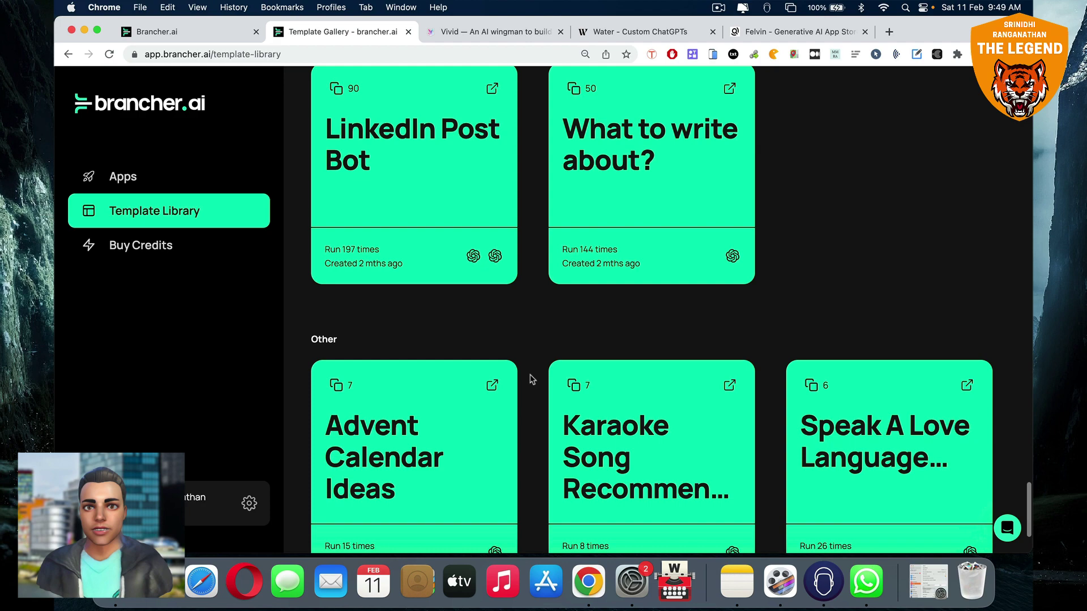
pyautogui.scroll(-3, 528, 378)
# Page through the Other and Education template carousels
pyautogui.click(643, 480)
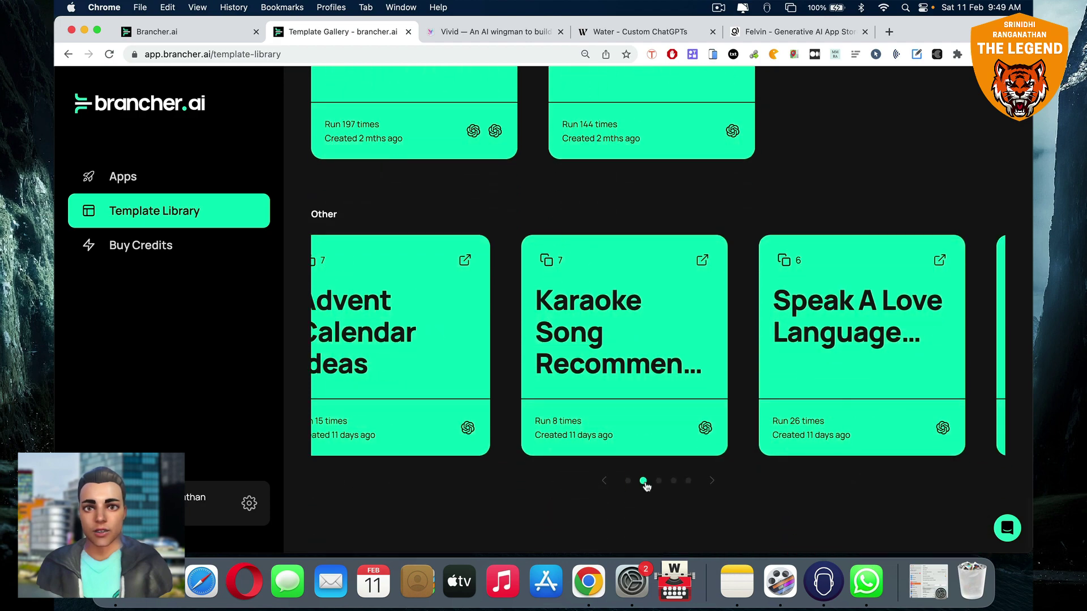
pyautogui.scroll(11, 723, 300)
pyautogui.scroll(3, 722, 301)
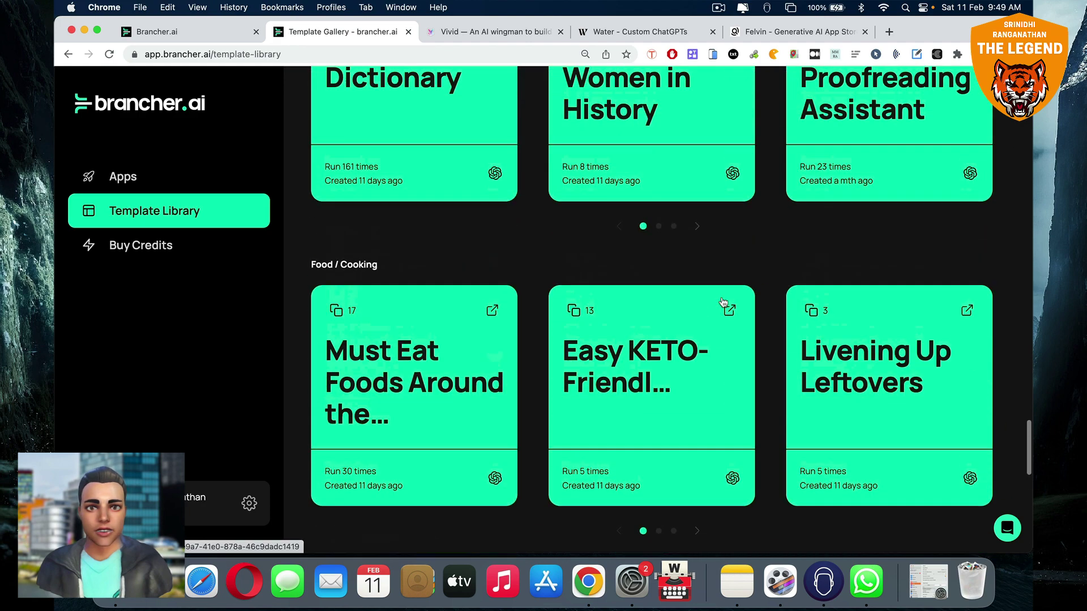
pyautogui.scroll(6, 324, 220)
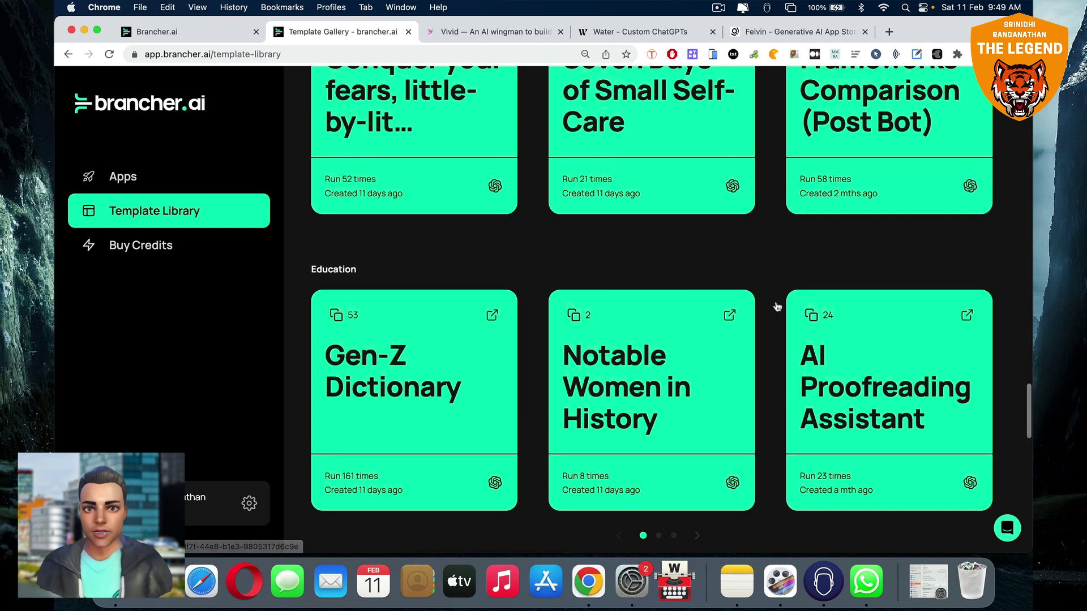
pyautogui.scroll(-2, 748, 432)
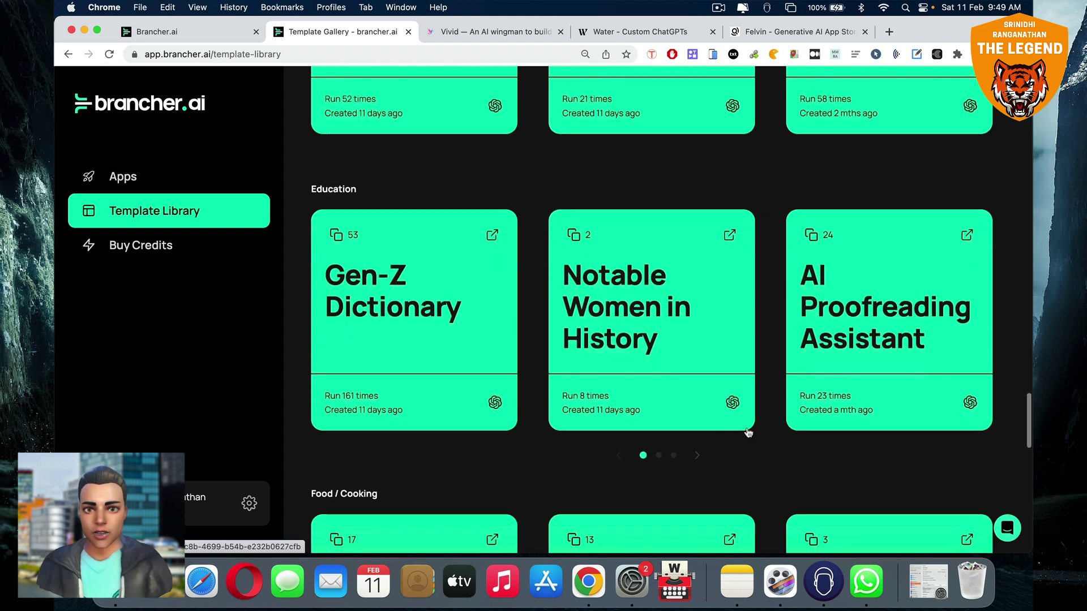
pyautogui.click(696, 459)
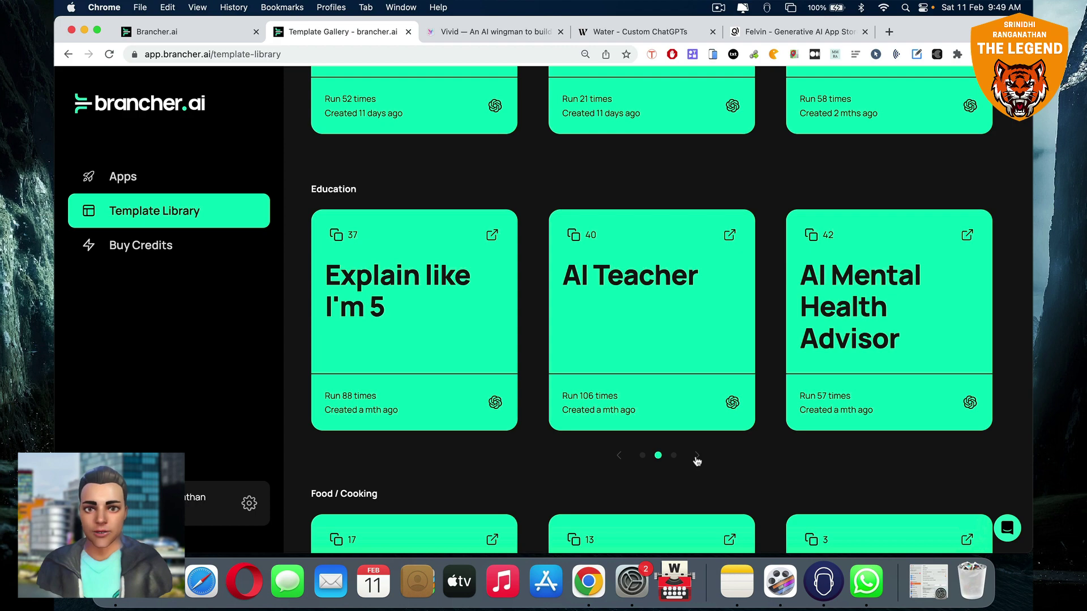
pyautogui.click(697, 459)
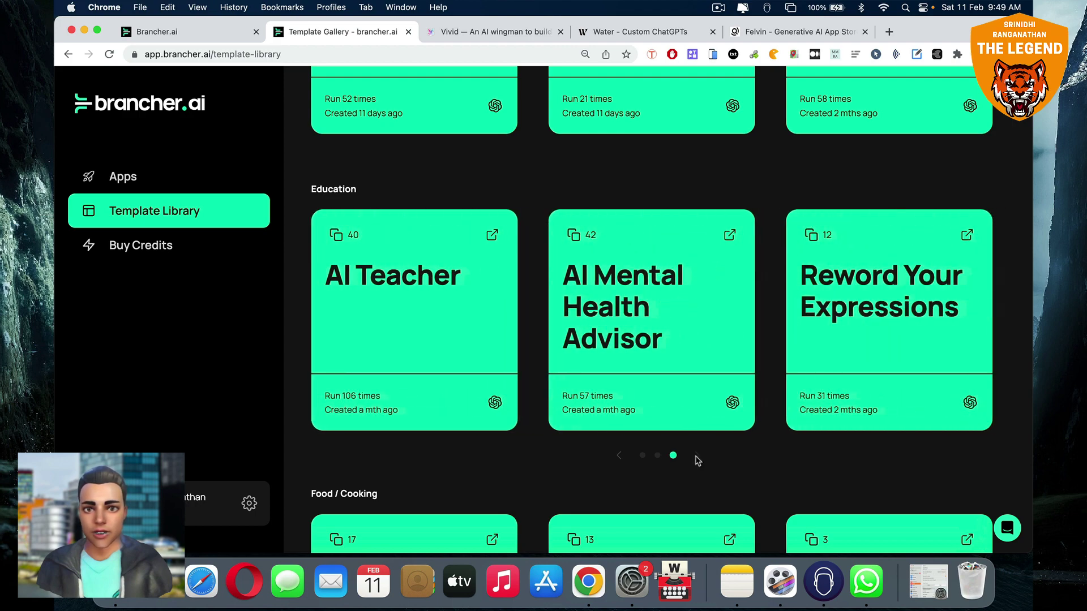
# Advance the Startup templates carousel to its third page
pyautogui.scroll(10, 697, 460)
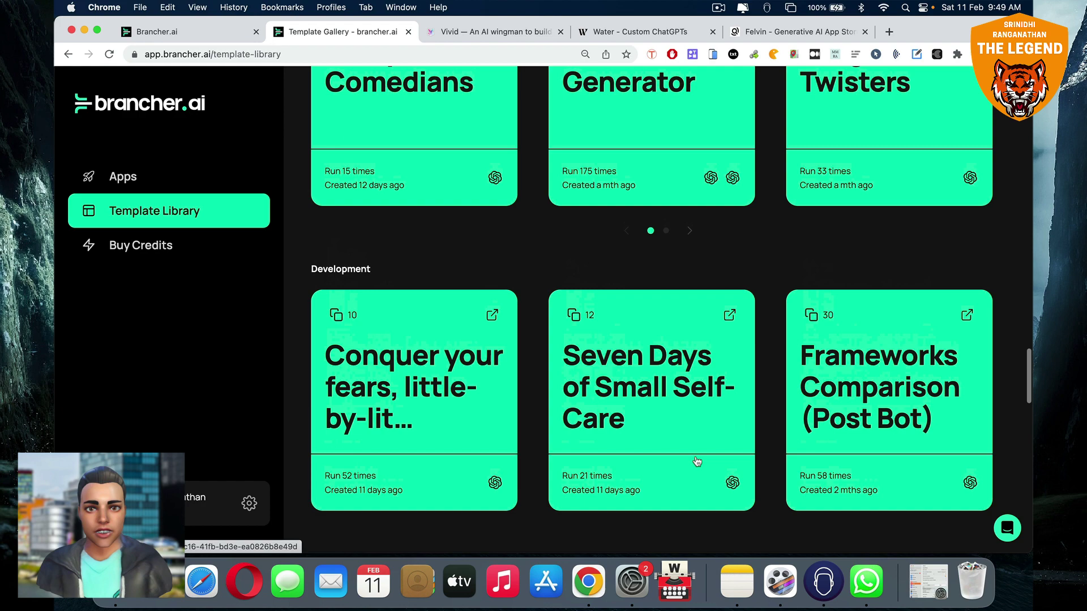
pyautogui.scroll(10, 696, 461)
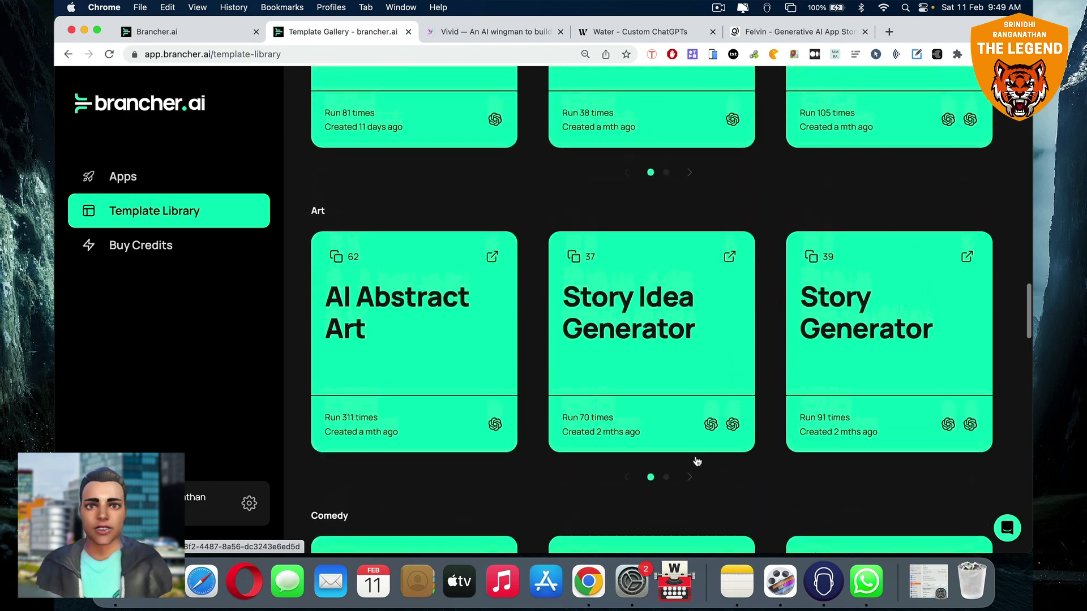
pyautogui.scroll(6, 697, 460)
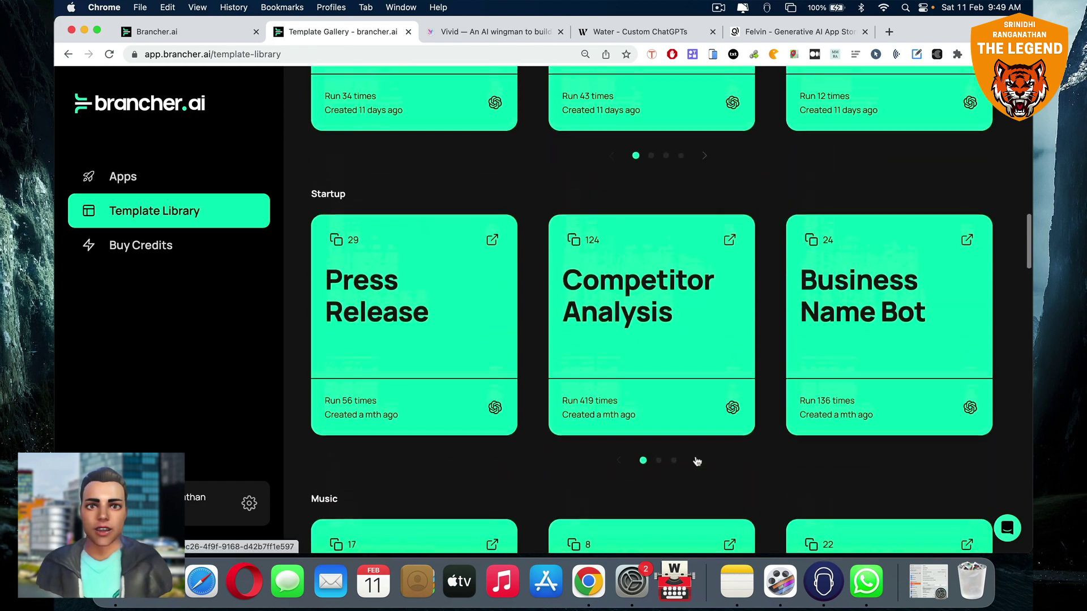
pyautogui.scroll(-1, 697, 462)
pyautogui.click(698, 450)
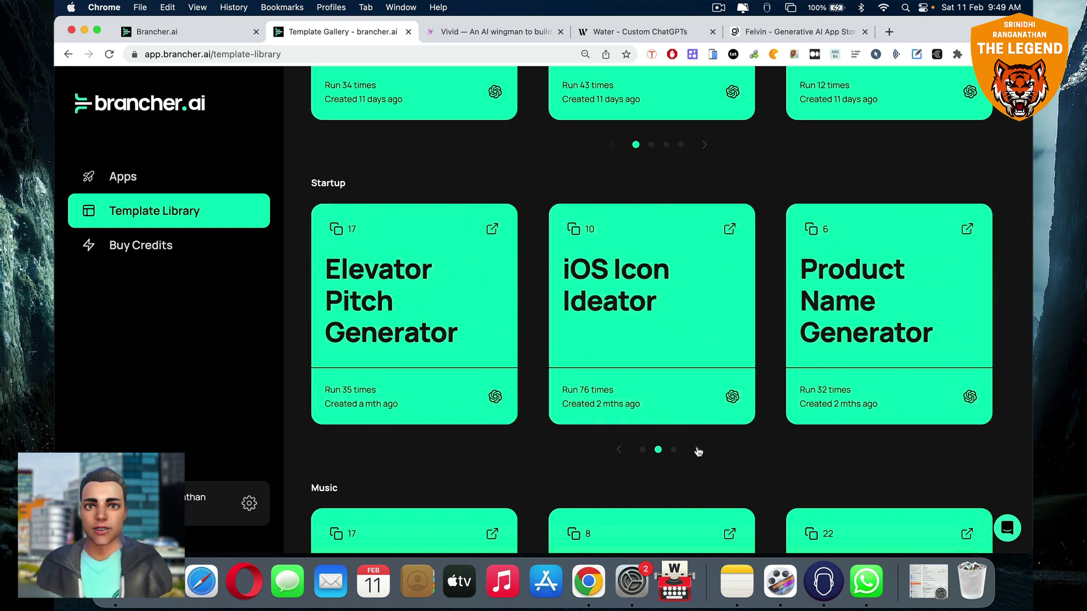
pyautogui.click(699, 450)
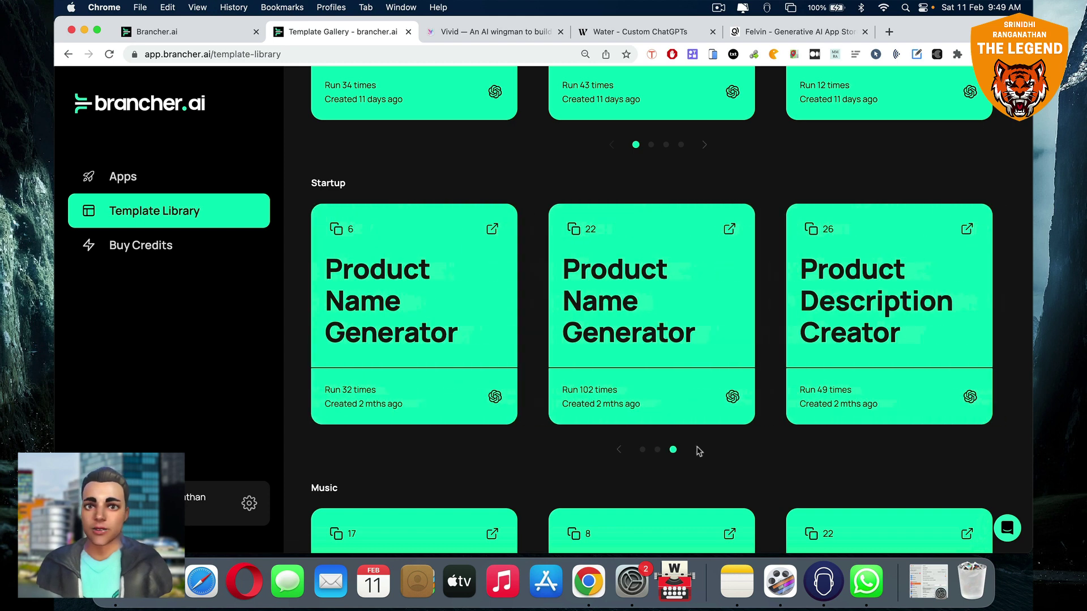
# Page the Business templates through to their last page
pyautogui.scroll(5, 699, 451)
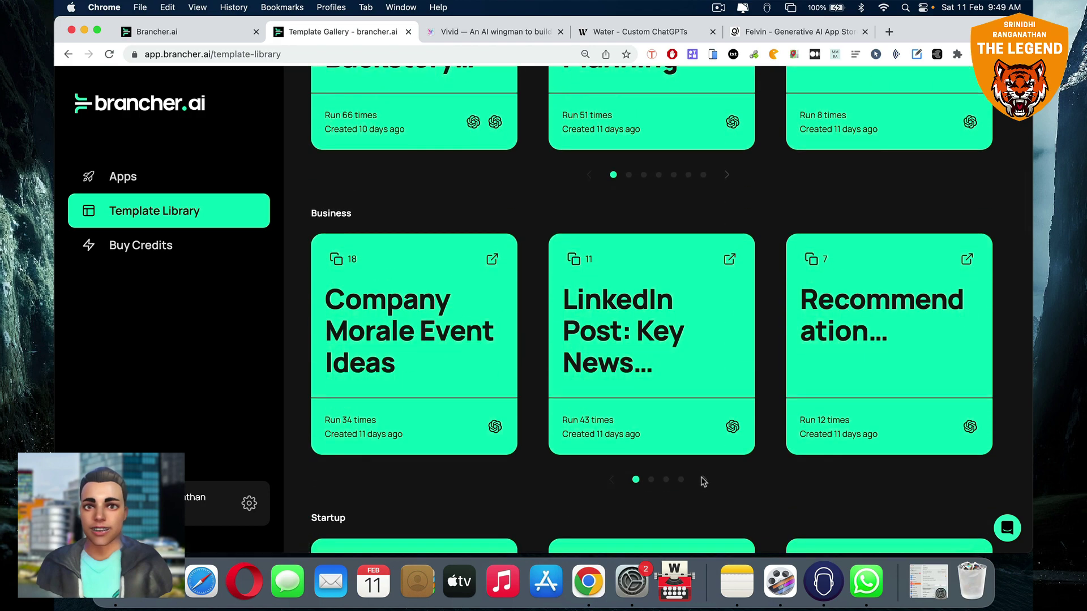
pyautogui.click(704, 480)
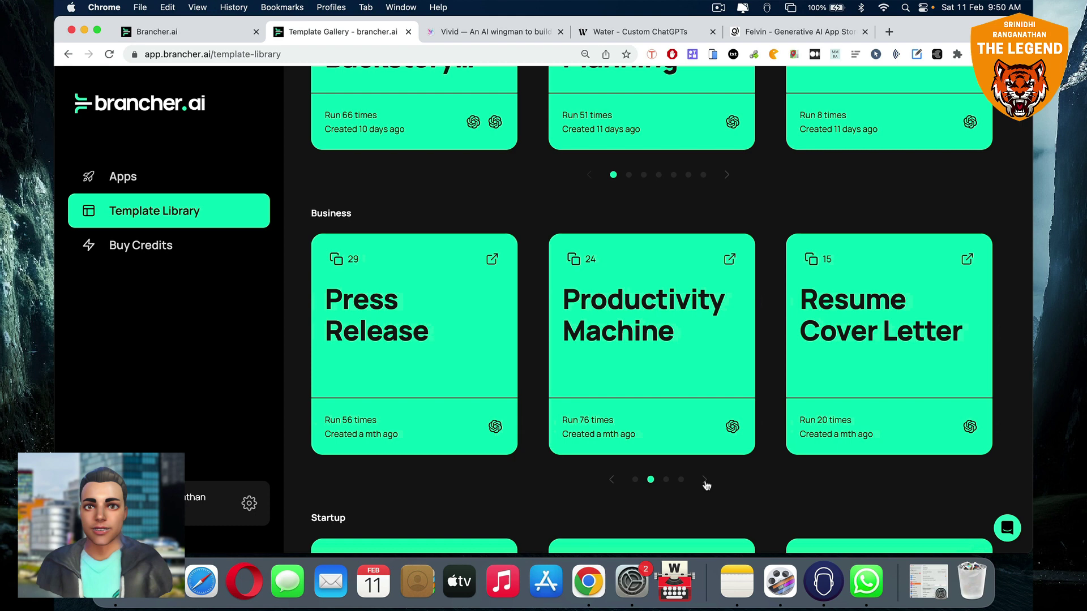
pyautogui.click(705, 481)
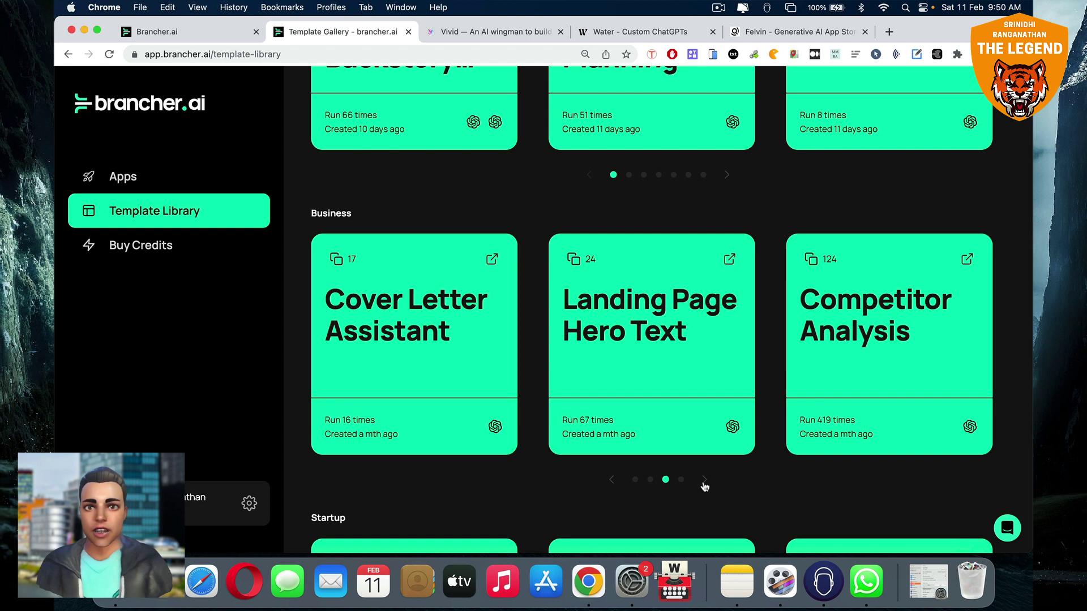
pyautogui.click(704, 482)
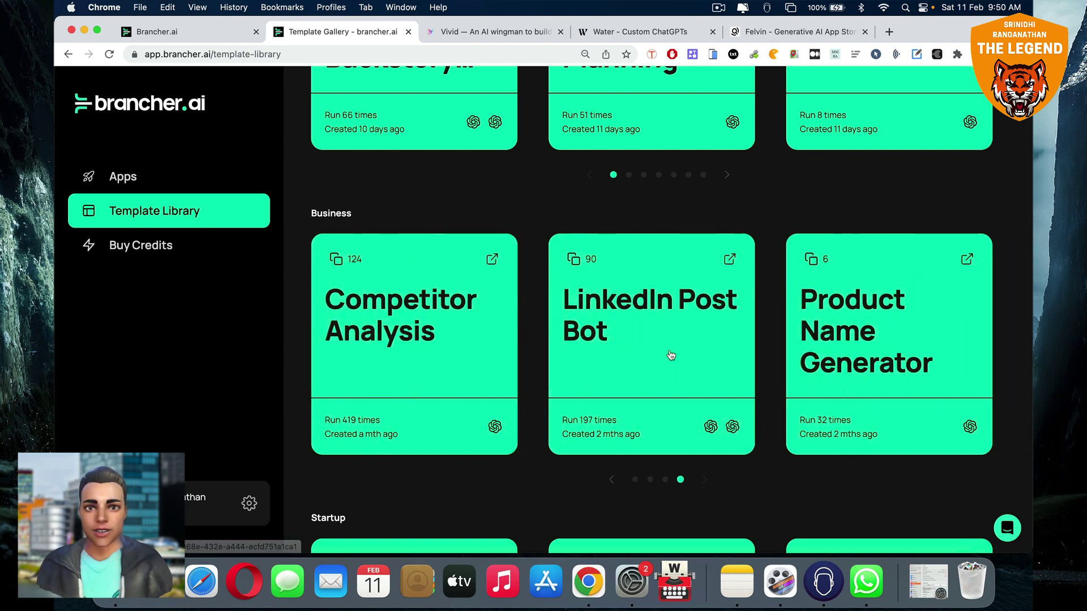
# Advance the Entertainment templates to the fourth page and scroll back to the top
pyautogui.scroll(5, 670, 355)
pyautogui.click(727, 373)
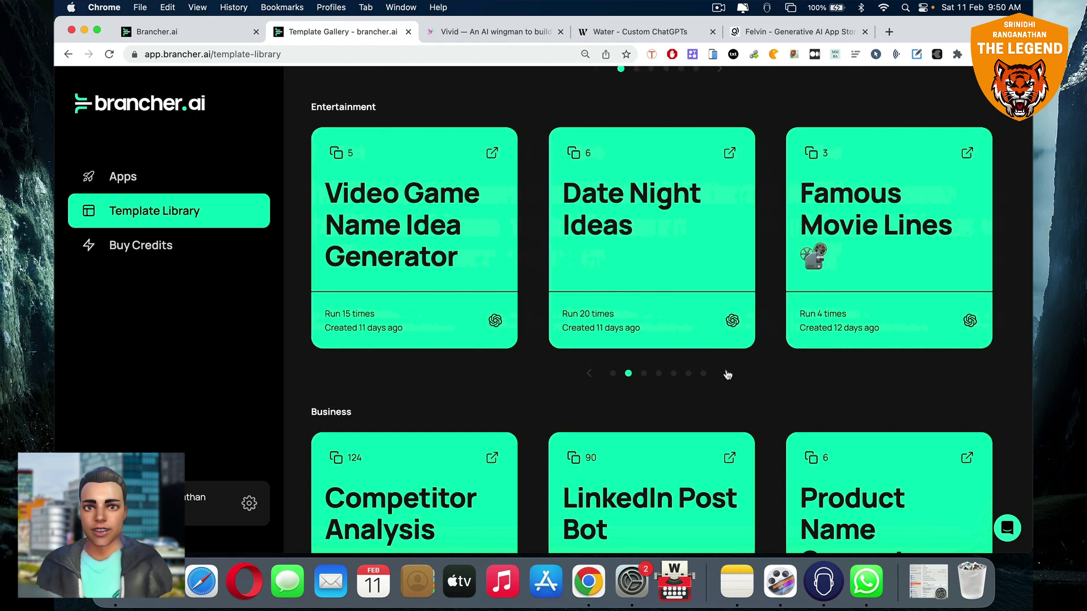
pyautogui.click(727, 373)
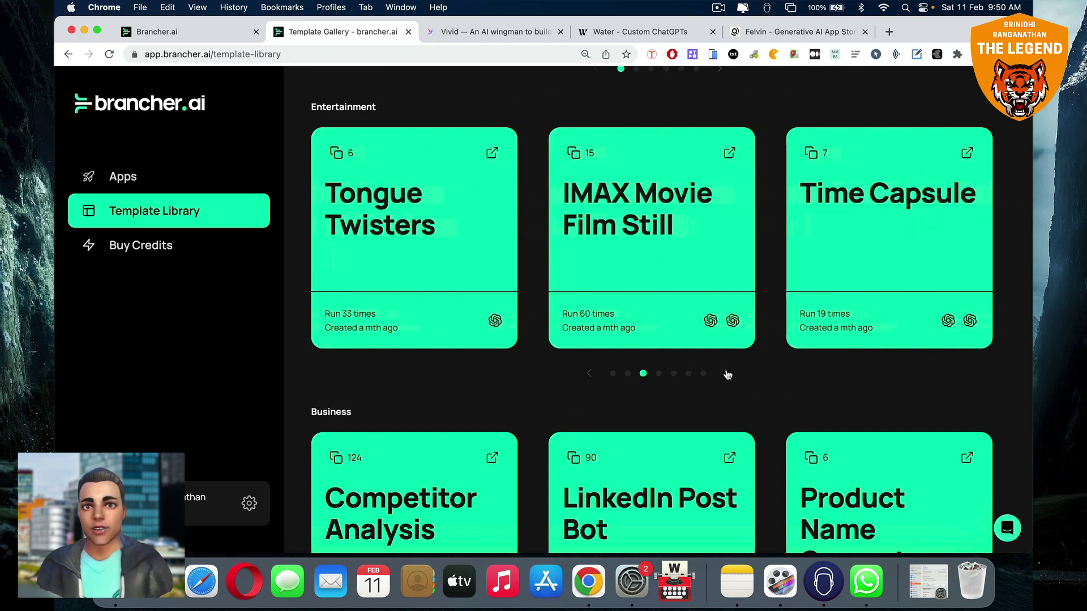
pyautogui.click(727, 374)
pyautogui.scroll(3, 758, 368)
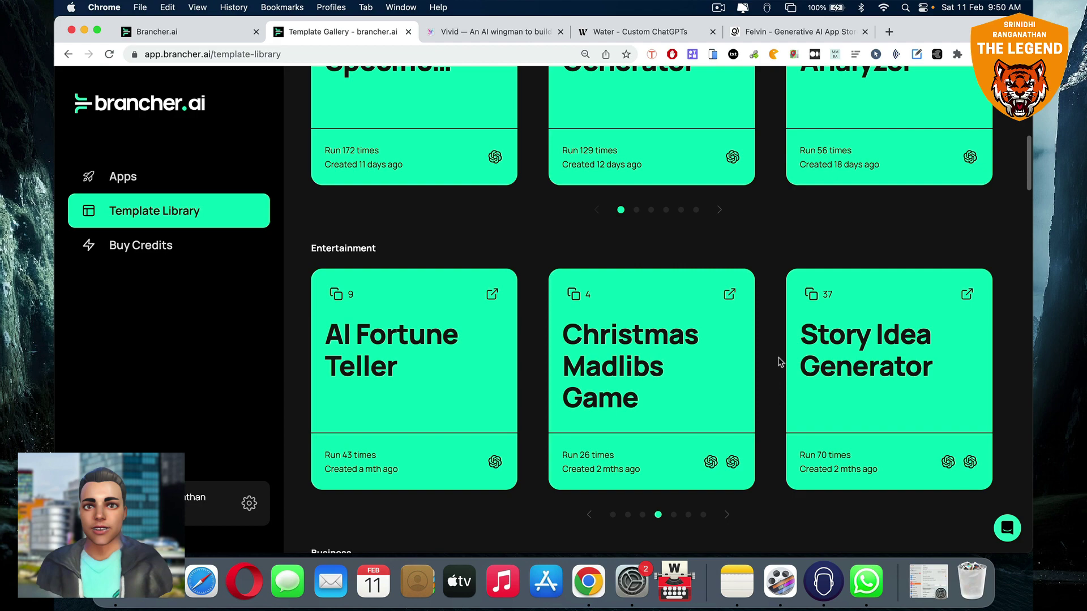
pyautogui.scroll(10, 779, 362)
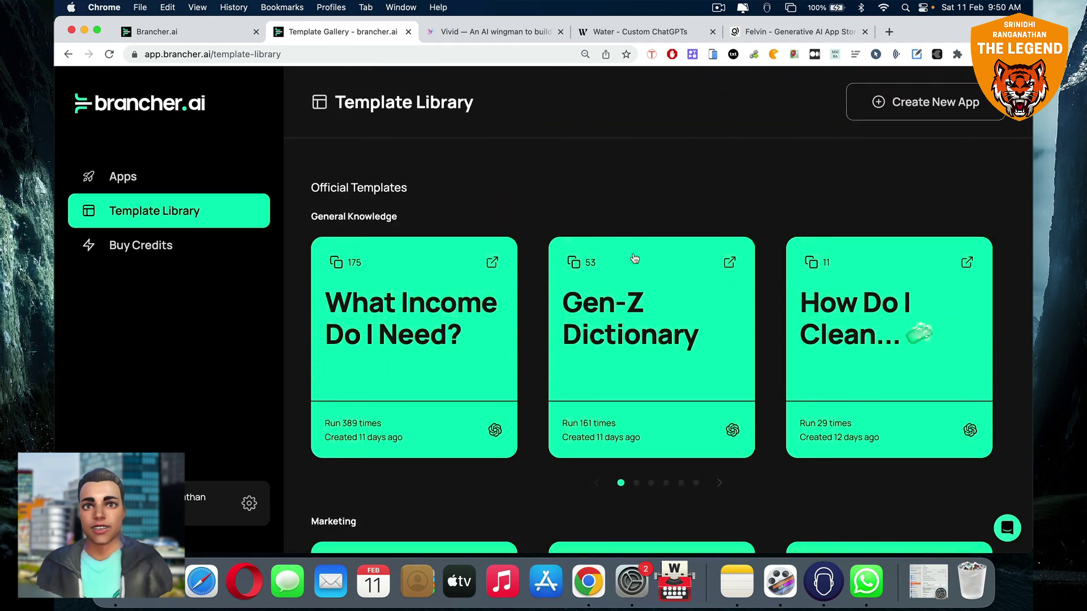
# Create a blank app, glance at its background colour choices, then go to the Apps list
pyautogui.click(889, 105)
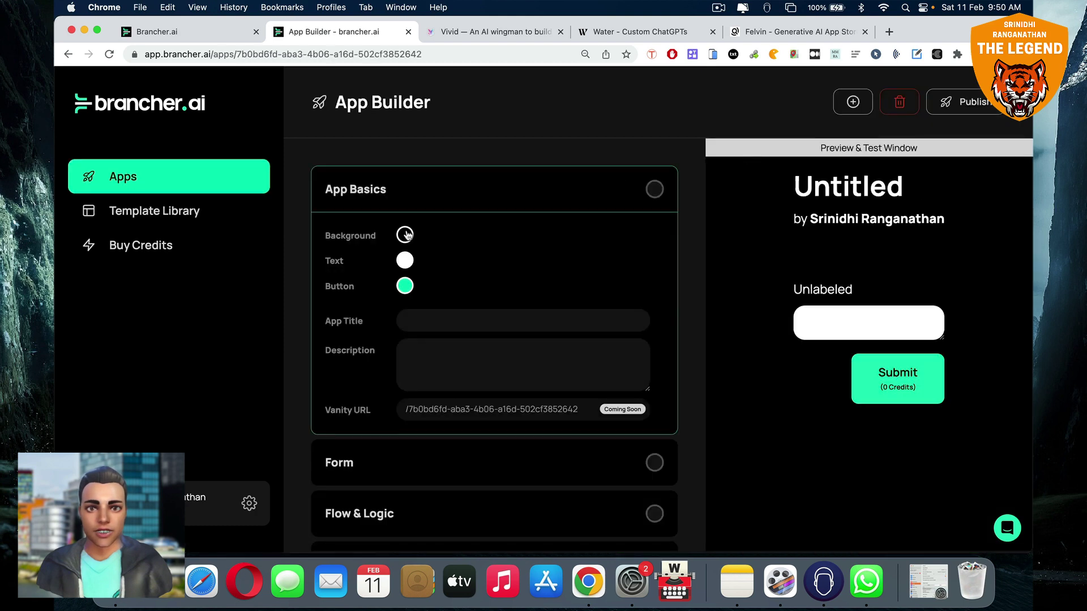
pyautogui.click(405, 236)
pyautogui.click(565, 253)
pyautogui.scroll(-2, 431, 253)
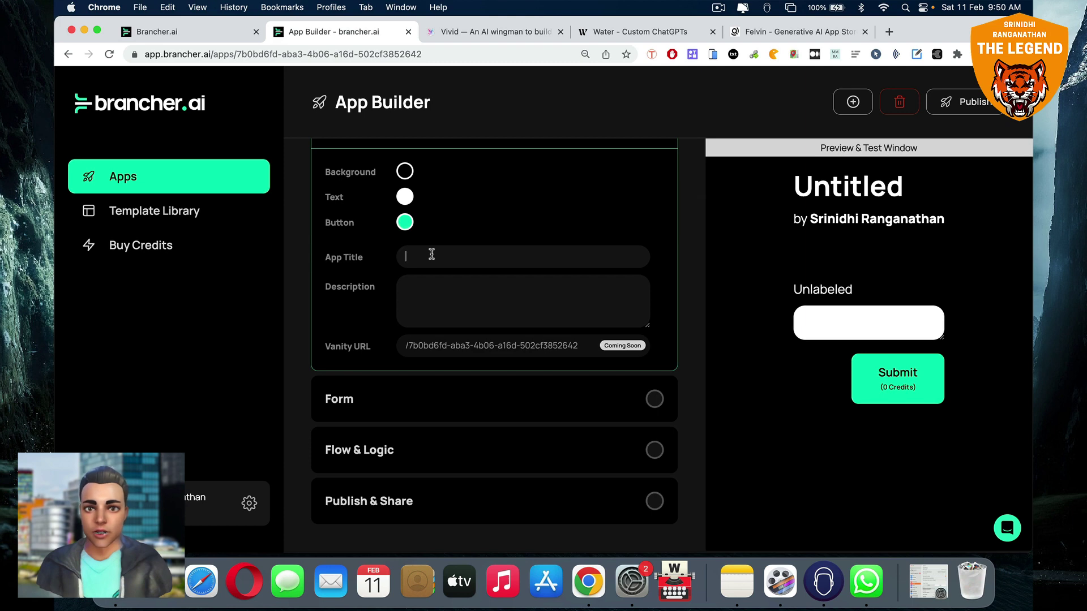
pyautogui.scroll(2, 431, 253)
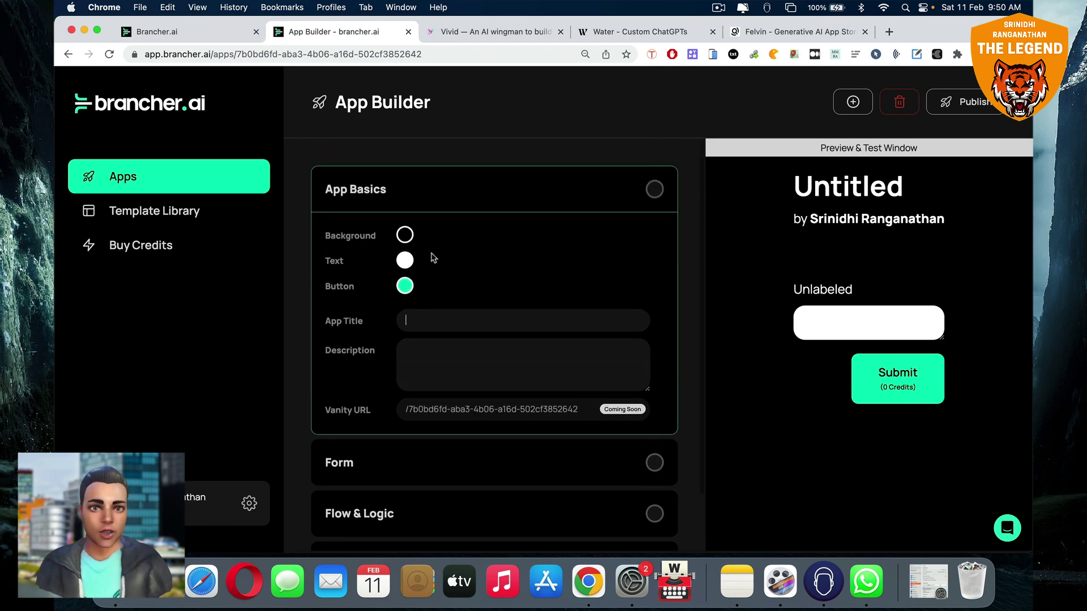
pyautogui.click(201, 216)
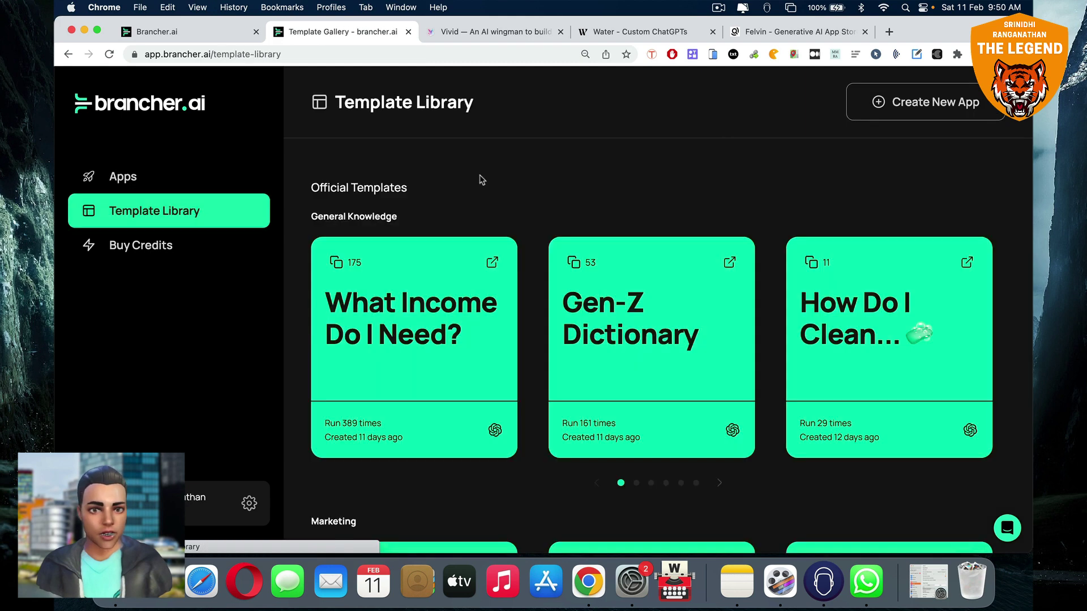
pyautogui.click(171, 184)
# Review the AI Fiction Story Writer title and description, then expand its Form questions
pyautogui.scroll(-5, 643, 281)
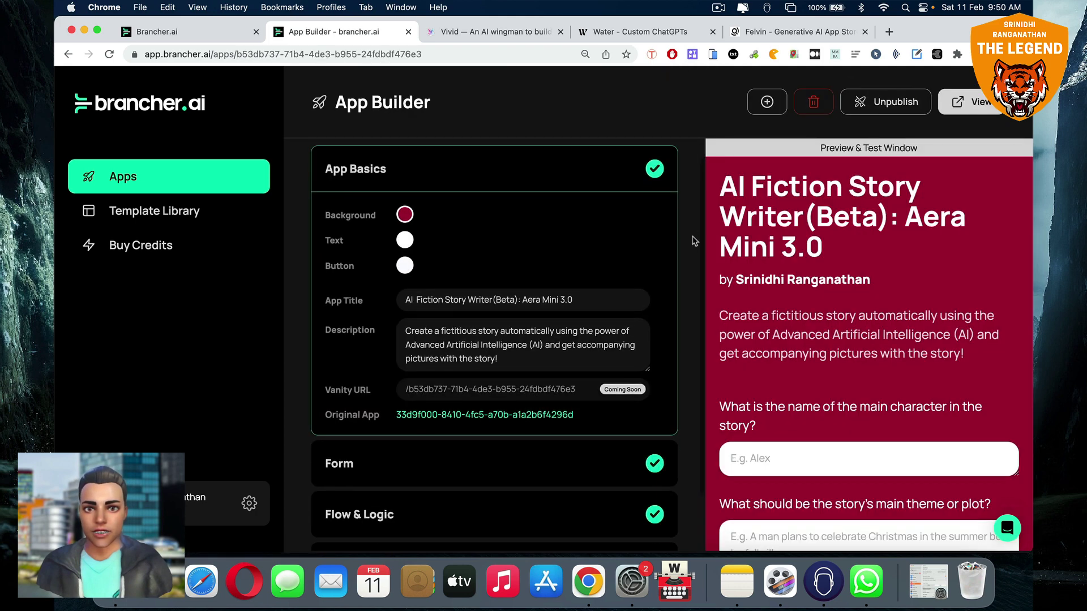
pyautogui.moveTo(608, 301)
pyautogui.mouseDown()
pyautogui.moveTo(409, 299)
pyautogui.moveTo(598, 302)
pyautogui.mouseUp()
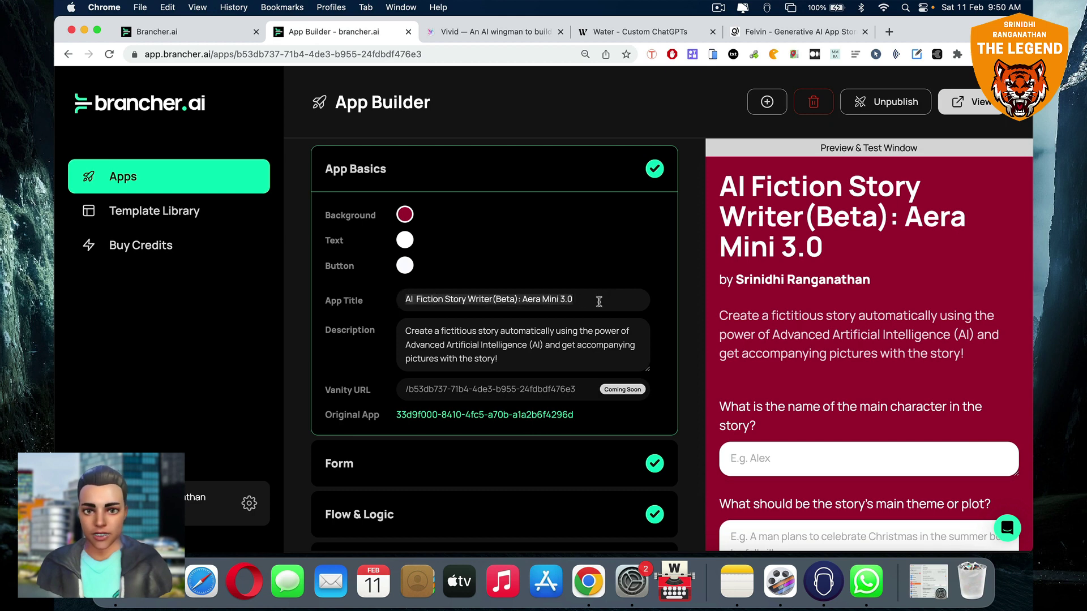
pyautogui.moveTo(516, 359); pyautogui.dragTo(373, 311)
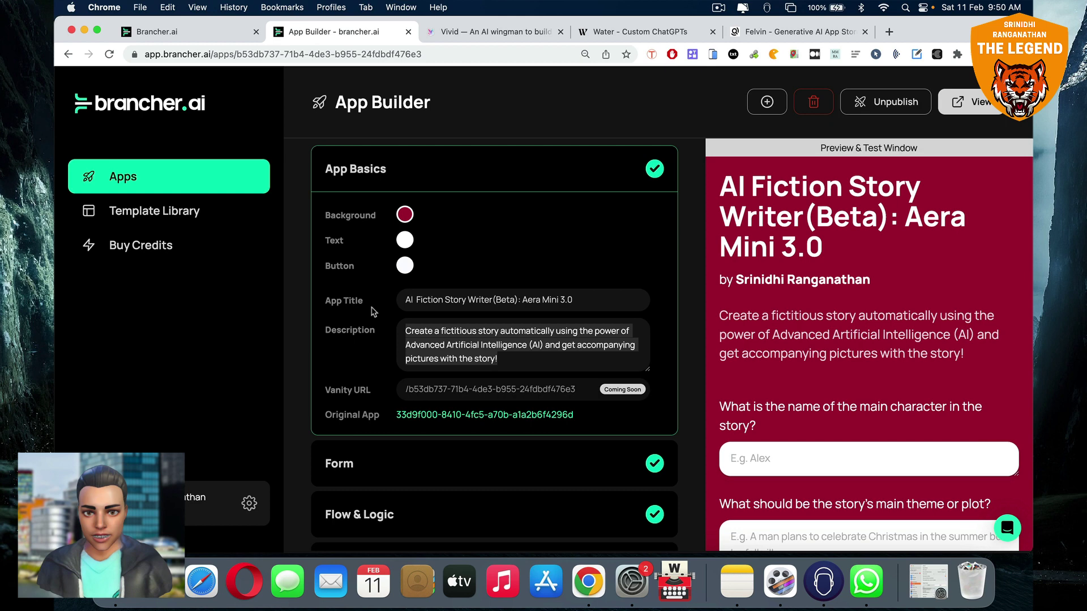
pyautogui.click(550, 354)
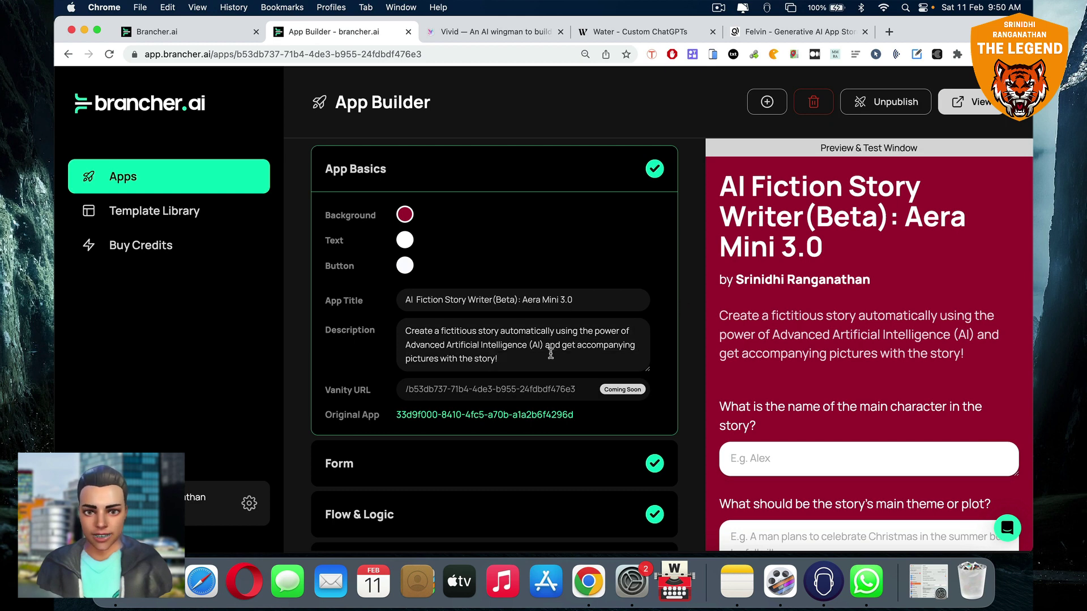
pyautogui.scroll(-1, 550, 354)
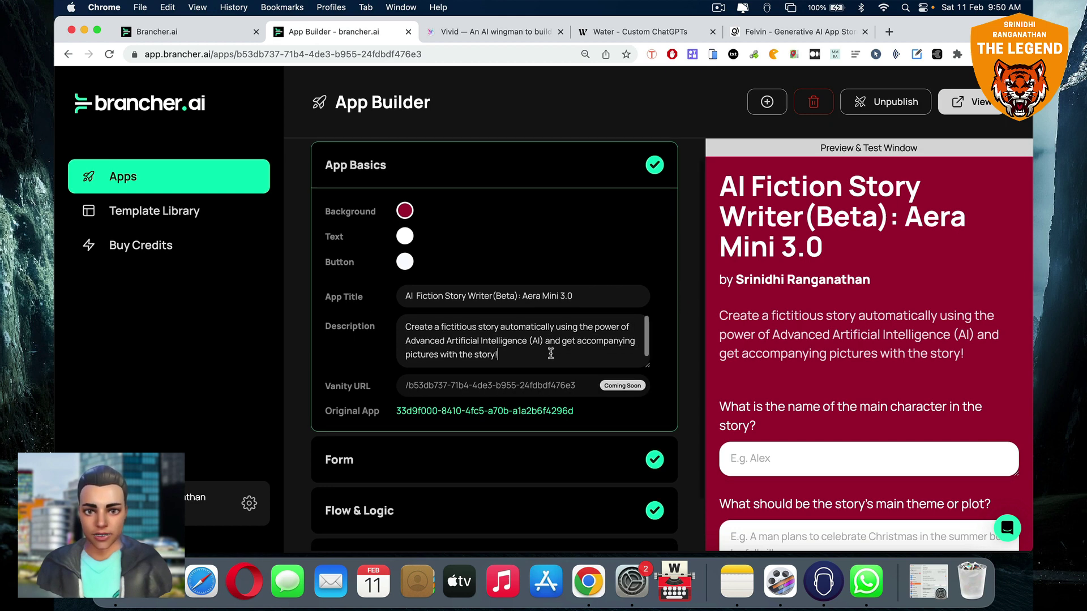
pyautogui.scroll(-2, 542, 333)
pyautogui.click(550, 391)
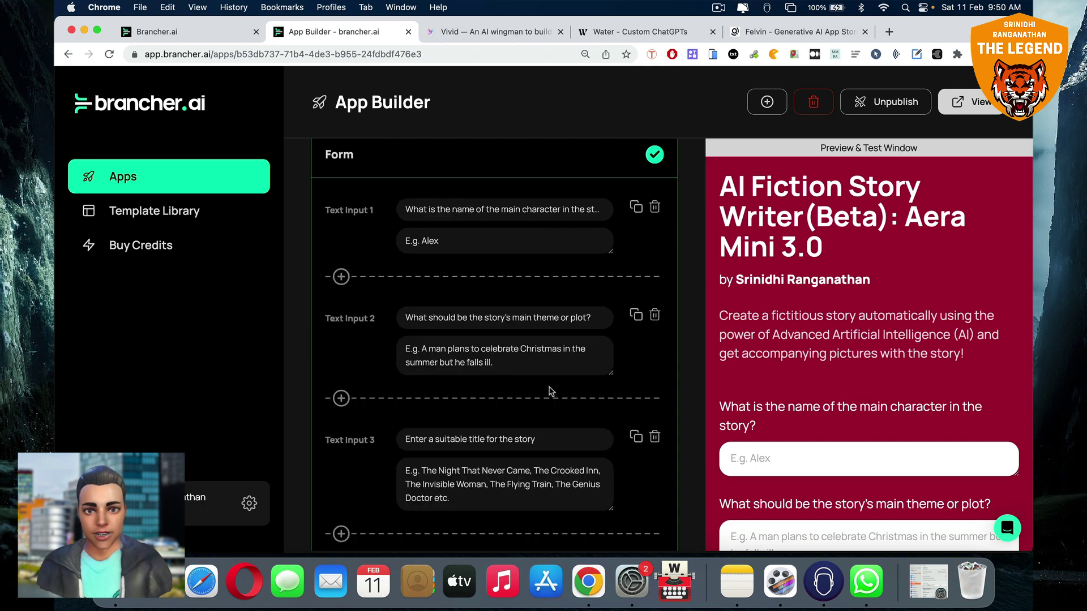
# Expand Flow & Logic and Publish & Share to see 4 credits and 45-second run time
pyautogui.scroll(2, 509, 274)
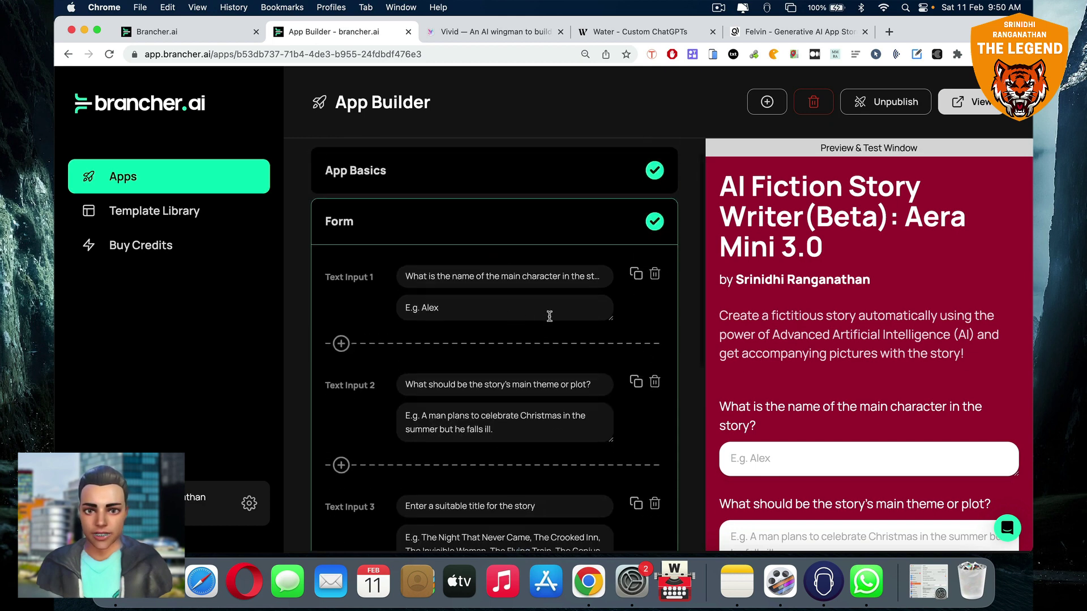
pyautogui.scroll(-3, 557, 320)
pyautogui.scroll(-5, 771, 358)
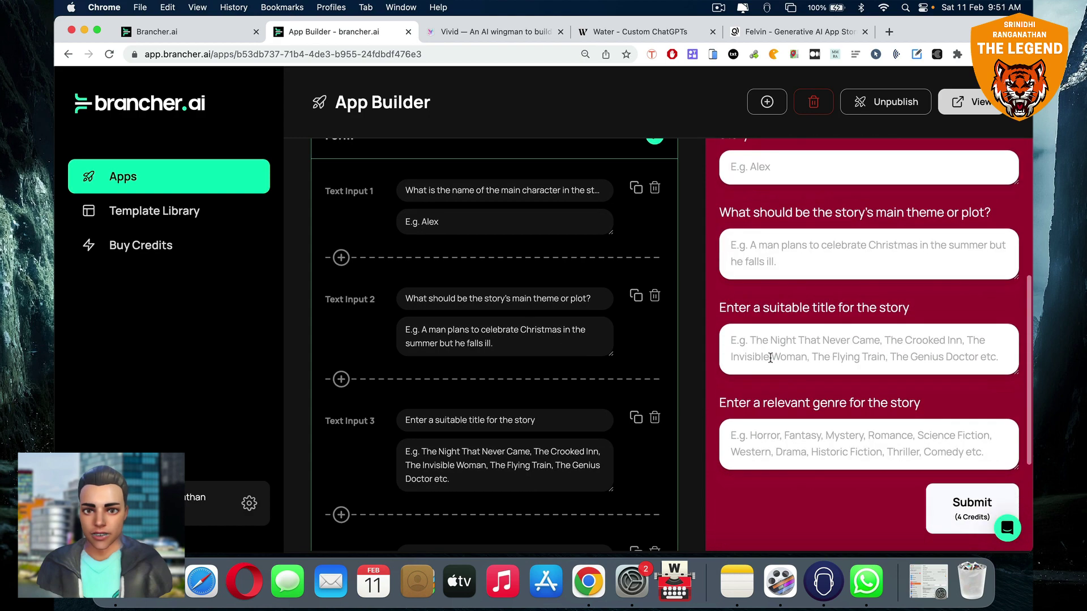
pyautogui.scroll(5, 771, 359)
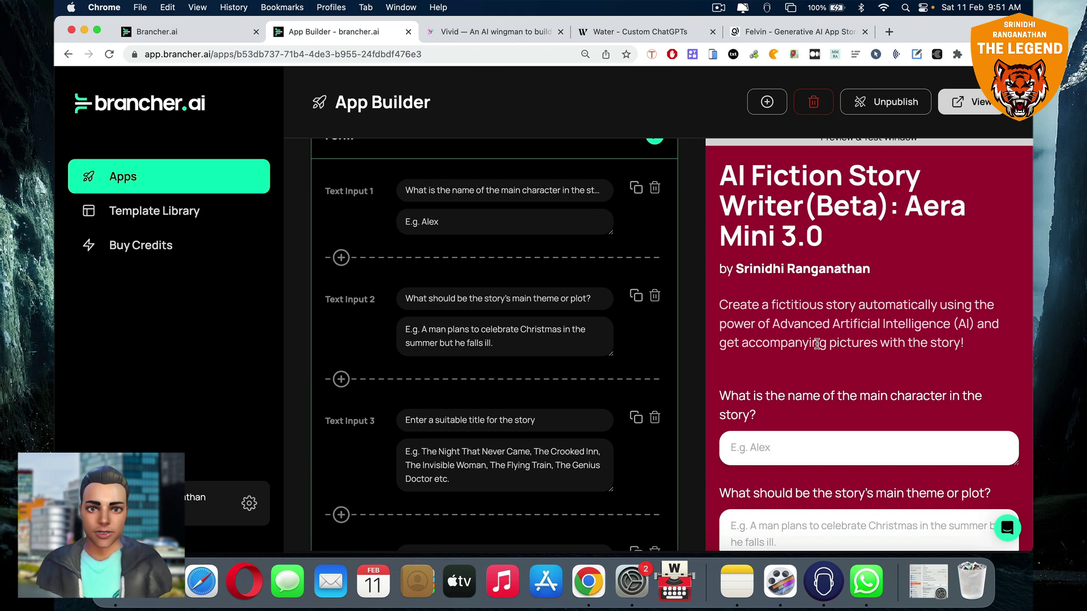
pyautogui.scroll(-5, 542, 349)
pyautogui.click(525, 451)
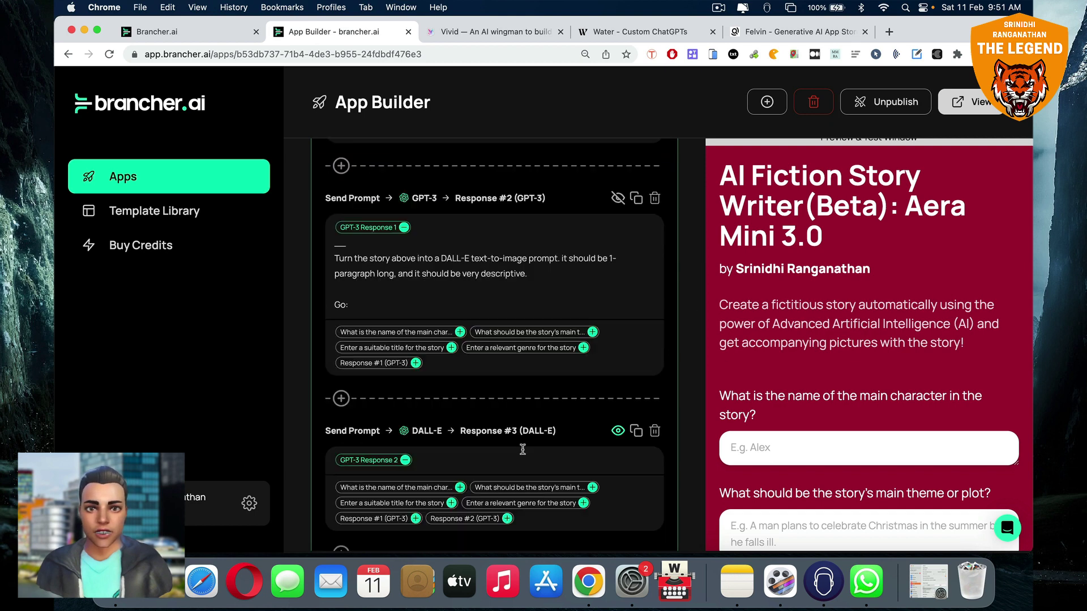
pyautogui.scroll(-5, 512, 375)
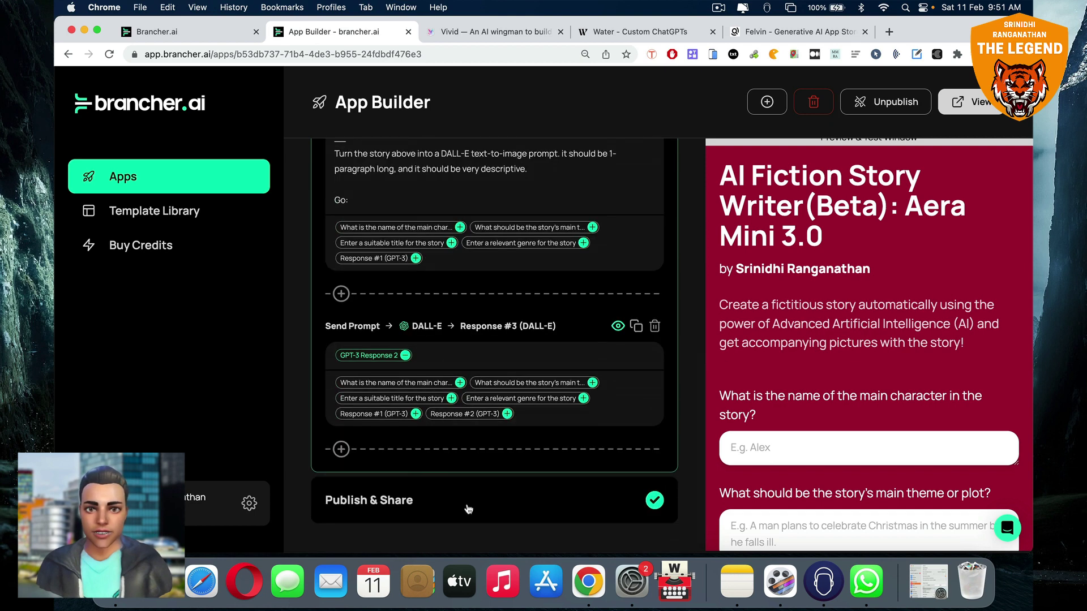
pyautogui.click(493, 498)
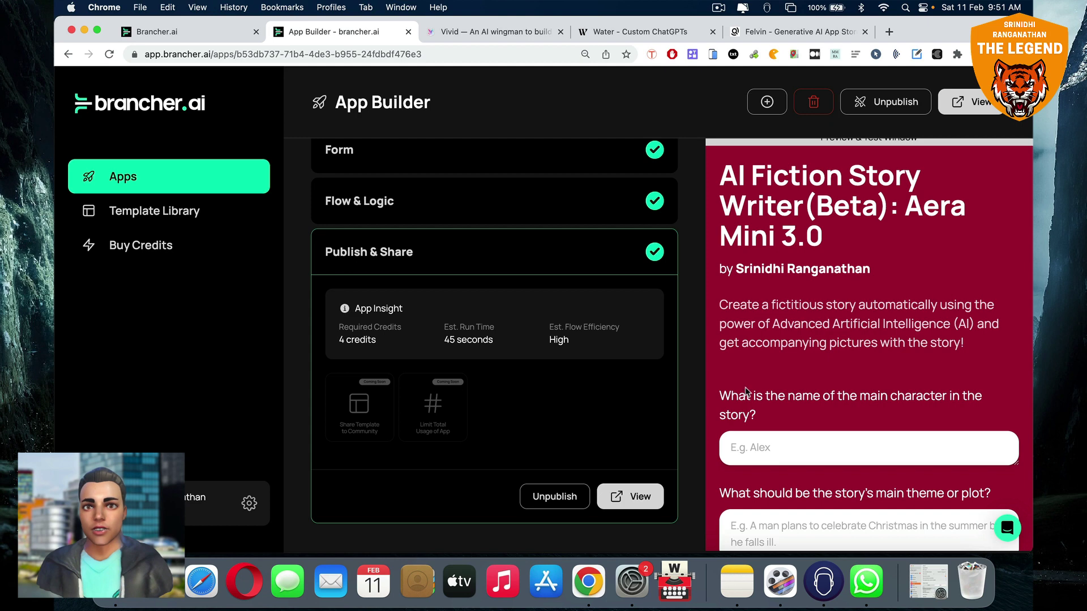
pyautogui.scroll(1, 745, 390)
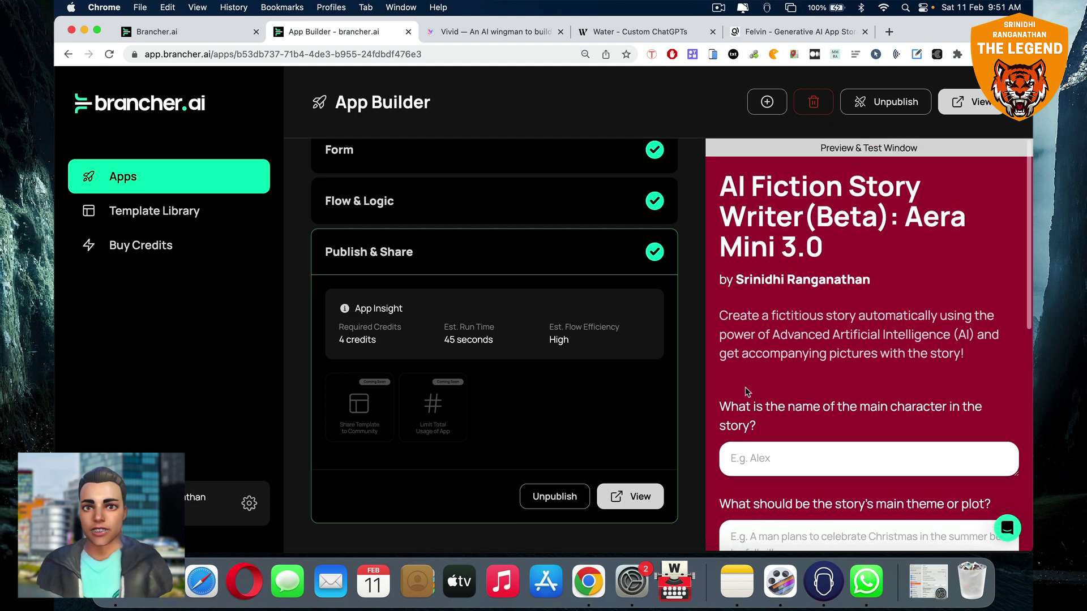
# Open the public AI Fiction Story Writer page in a new tab and read its title, questions and description
pyautogui.click(956, 107)
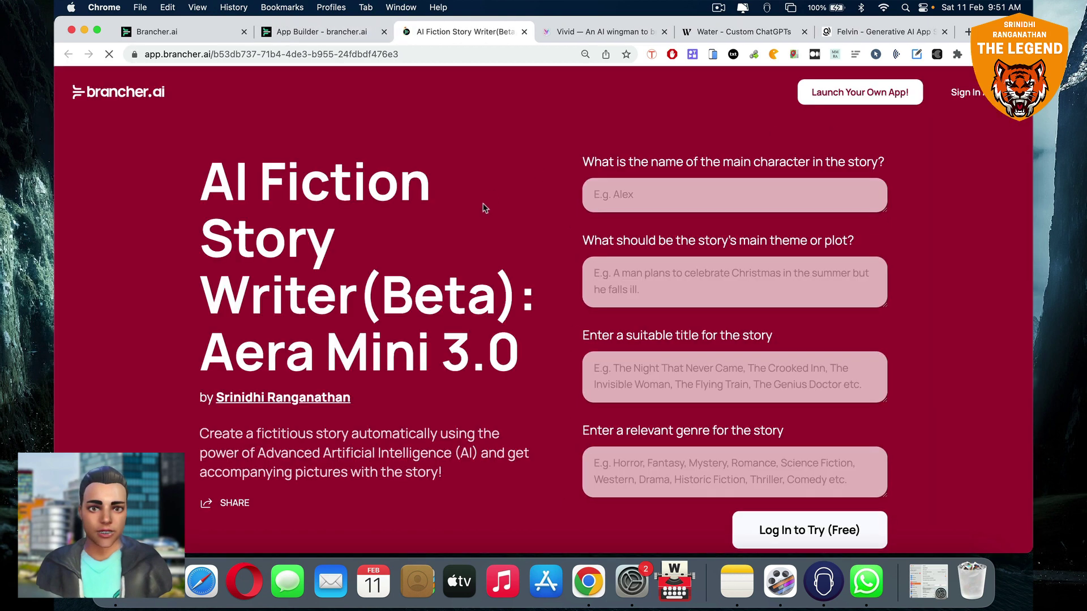
pyautogui.moveTo(206, 178); pyautogui.dragTo(335, 285)
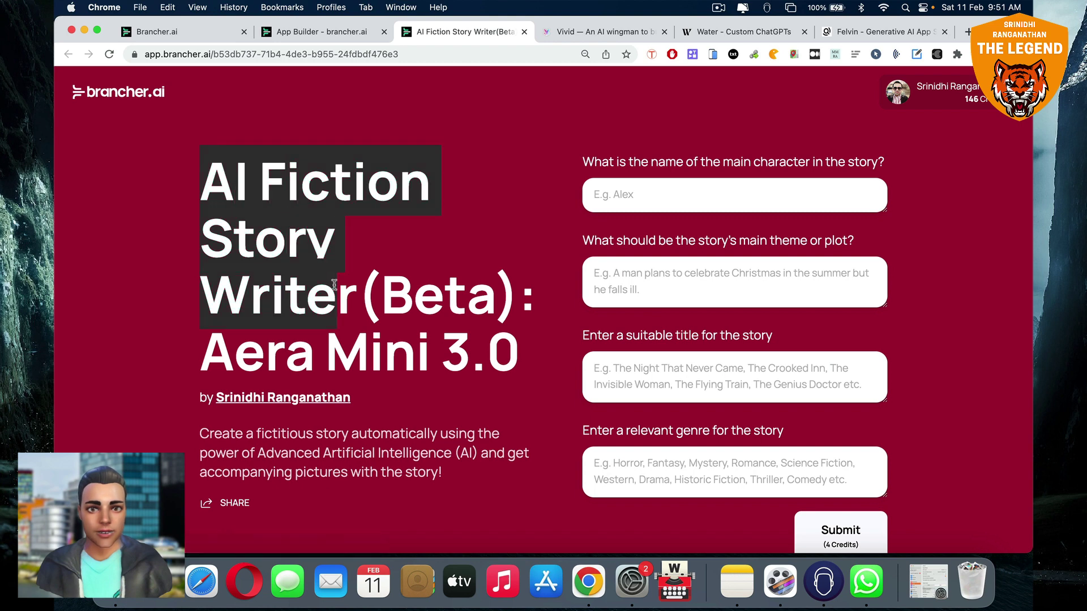
pyautogui.moveTo(386, 311); pyautogui.dragTo(540, 376)
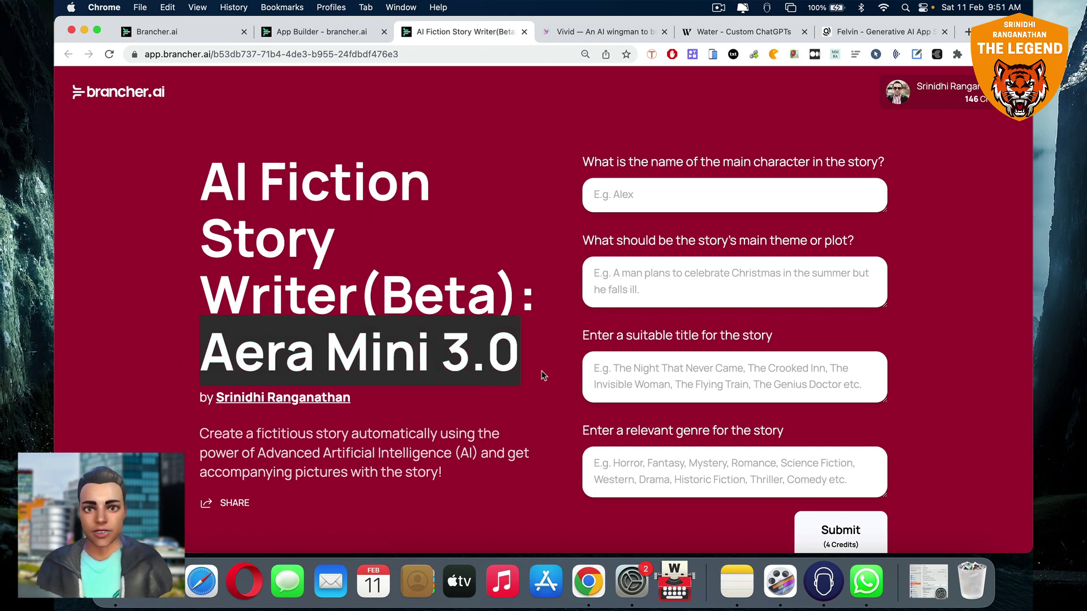
pyautogui.click(517, 366)
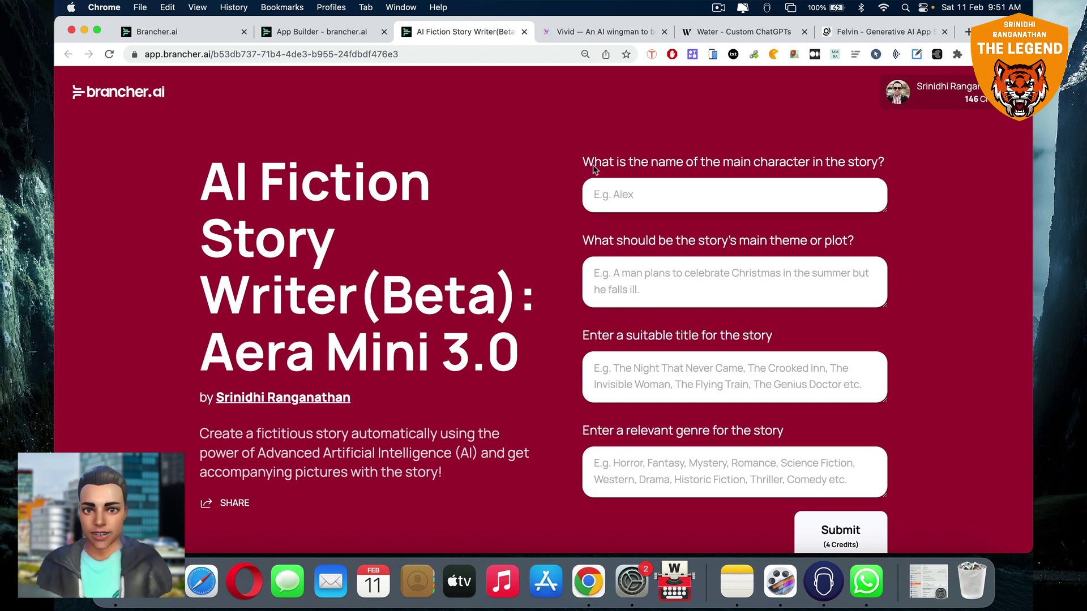
pyautogui.moveTo(593, 167); pyautogui.dragTo(864, 170)
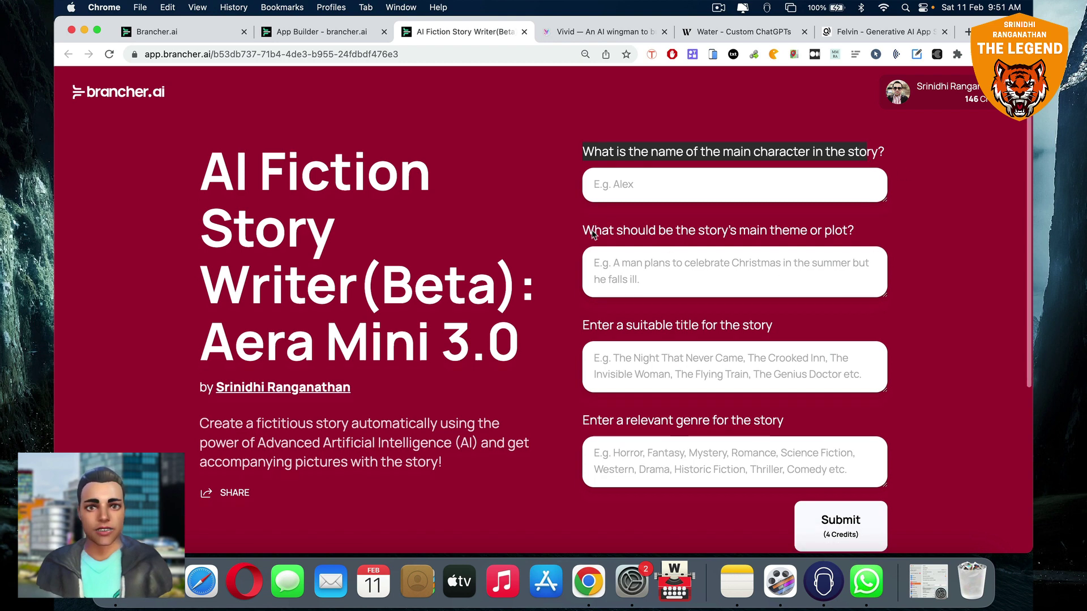
pyautogui.scroll(-2, 269, 365)
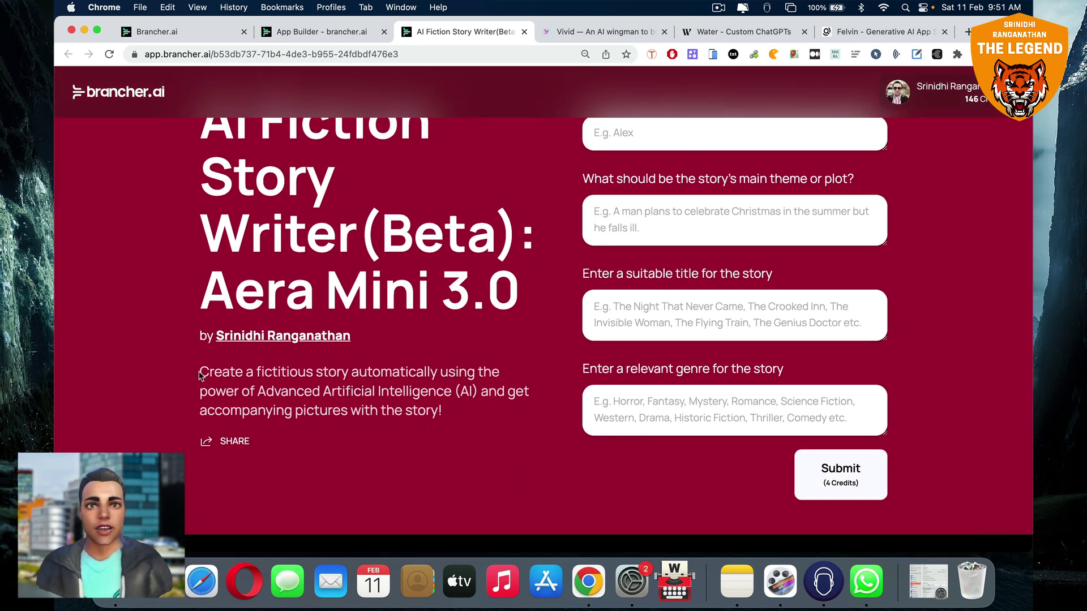
pyautogui.moveTo(200, 375); pyautogui.dragTo(299, 373)
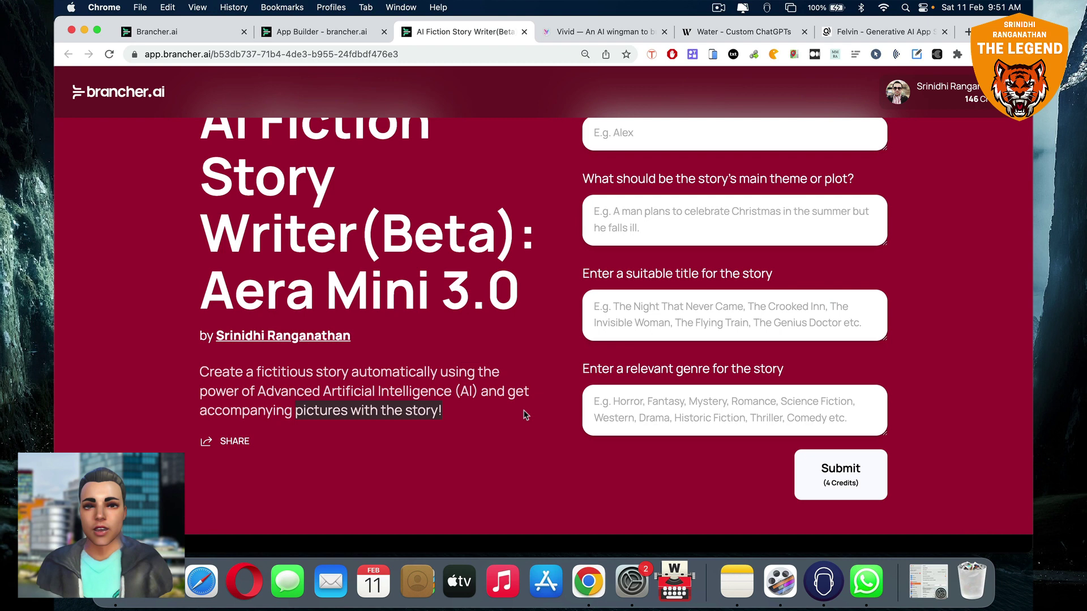
pyautogui.scroll(2, 526, 415)
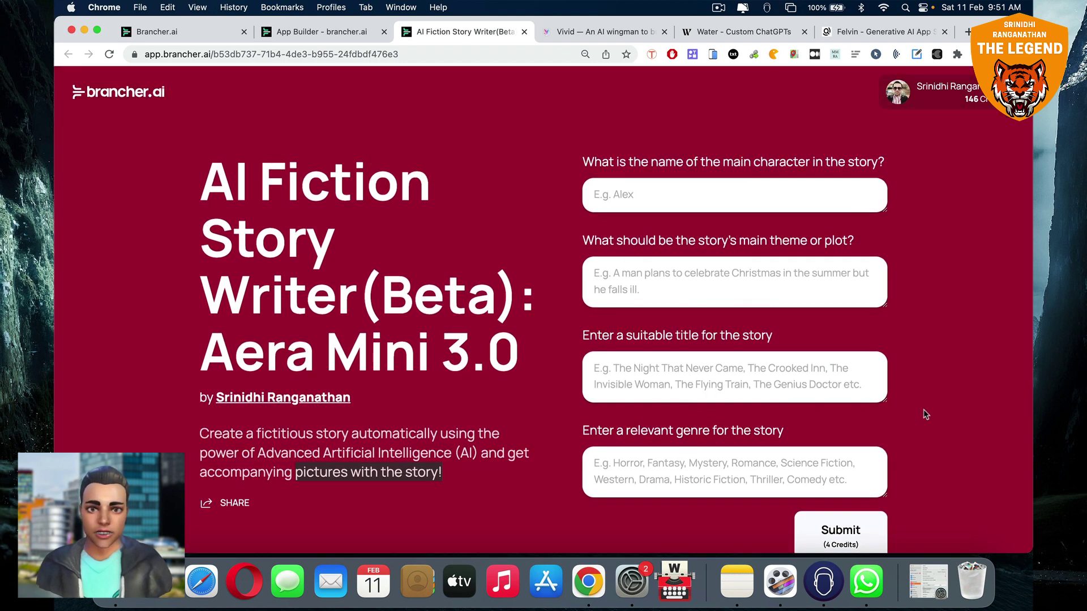
# Back in the builder, open Business Name Bot from the Startup row of the Template Library
pyautogui.click(315, 32)
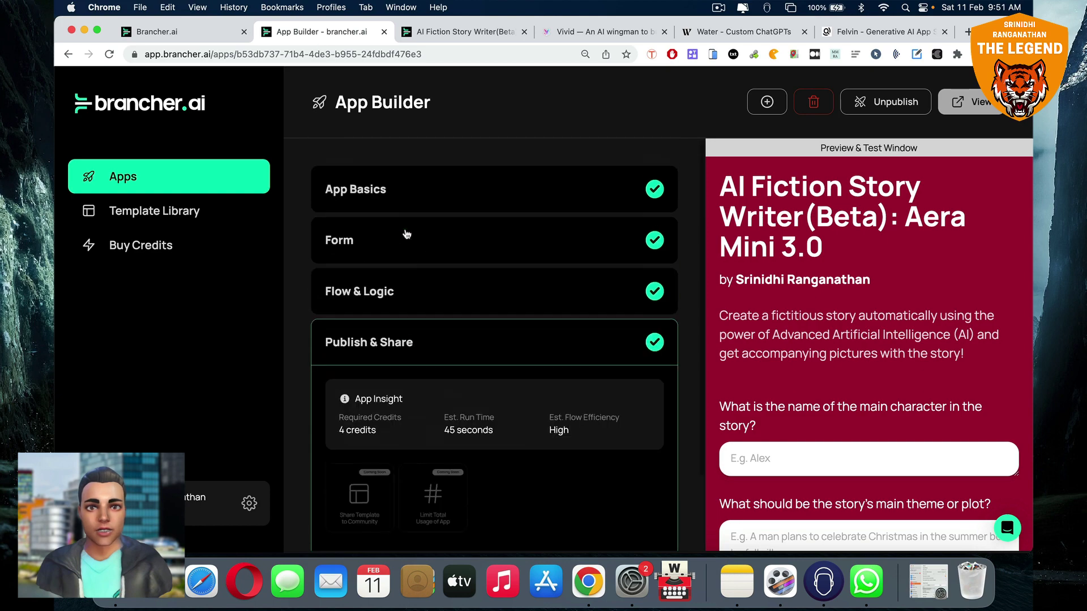
pyautogui.click(170, 212)
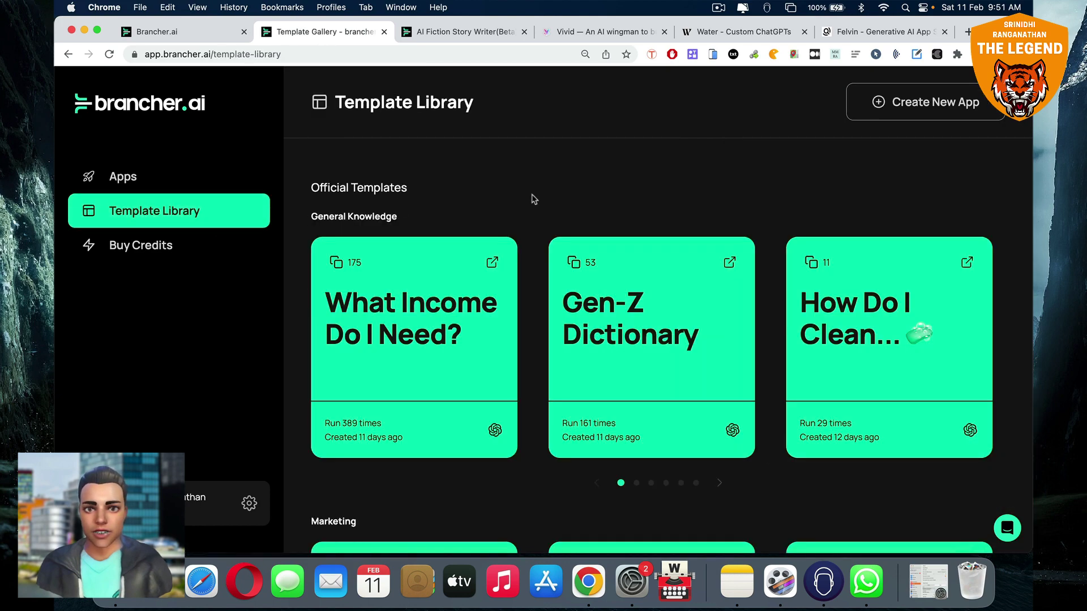
pyautogui.scroll(-7, 531, 198)
pyautogui.scroll(-1, 532, 199)
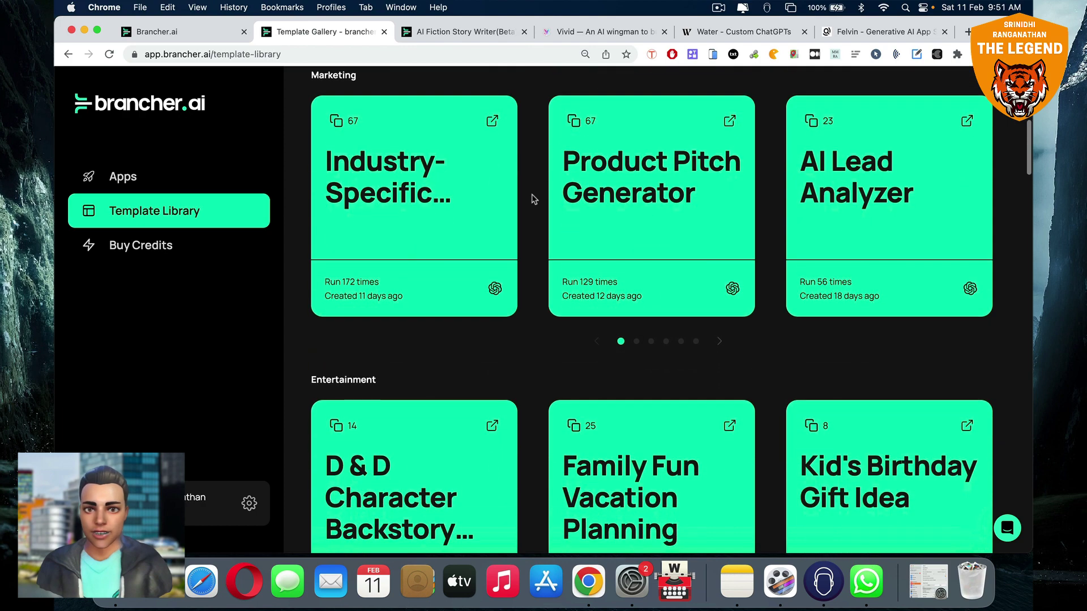
pyautogui.scroll(-18, 691, 228)
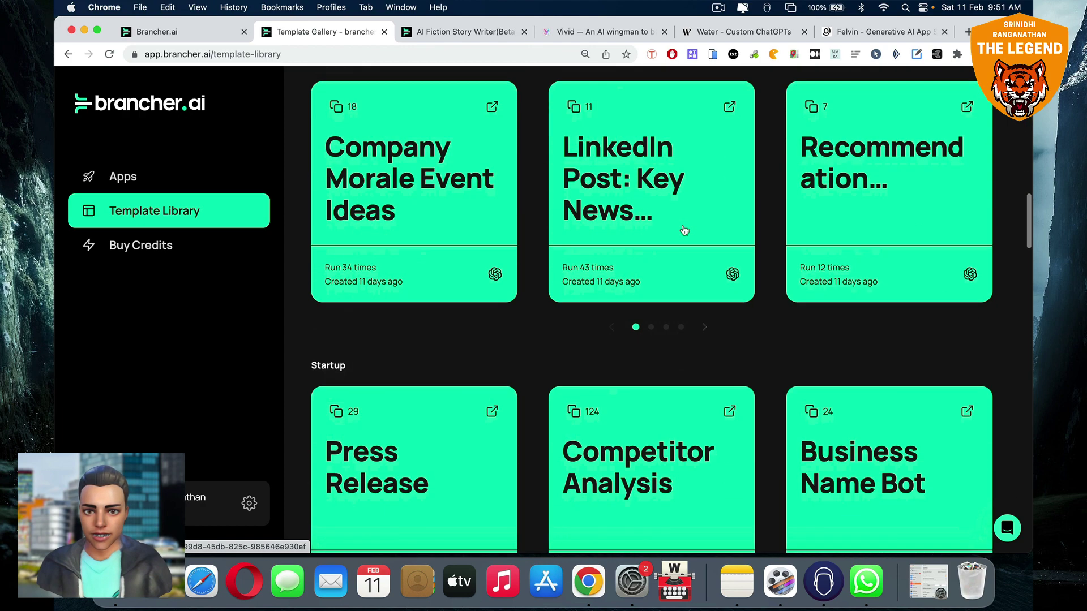
pyautogui.scroll(3, 685, 229)
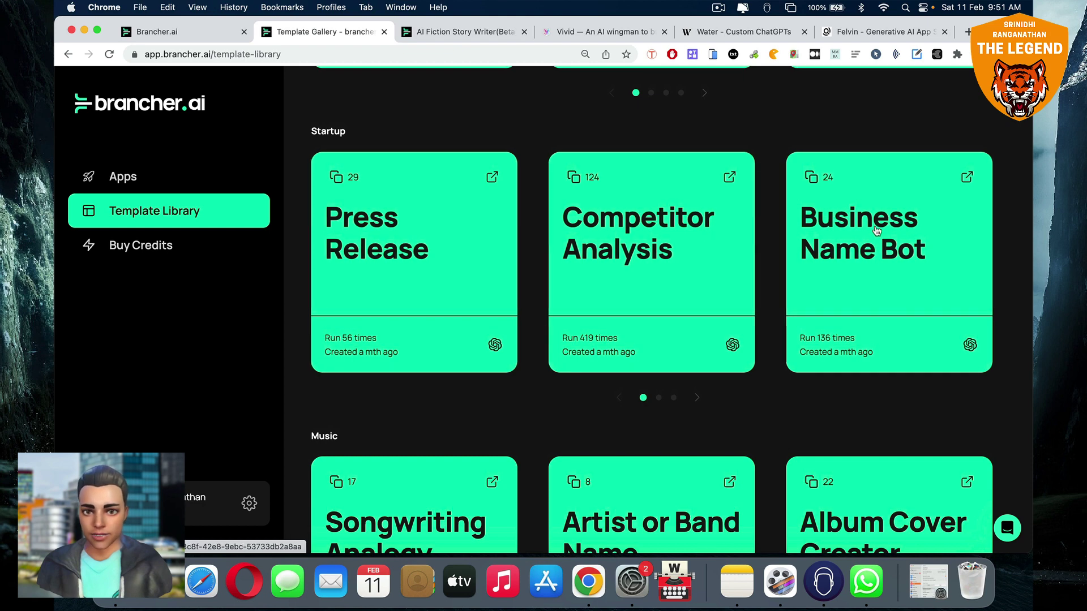
pyautogui.click(969, 342)
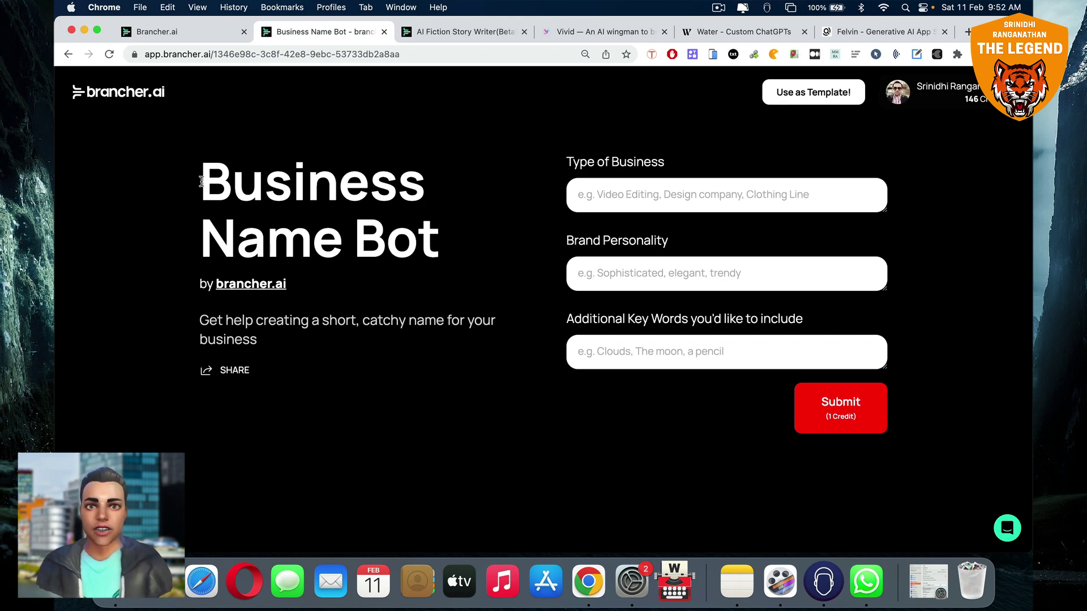
# Clone Business Name Bot into an editable copy with 'Use as Template!'
pyautogui.moveTo(201, 181); pyautogui.dragTo(433, 233)
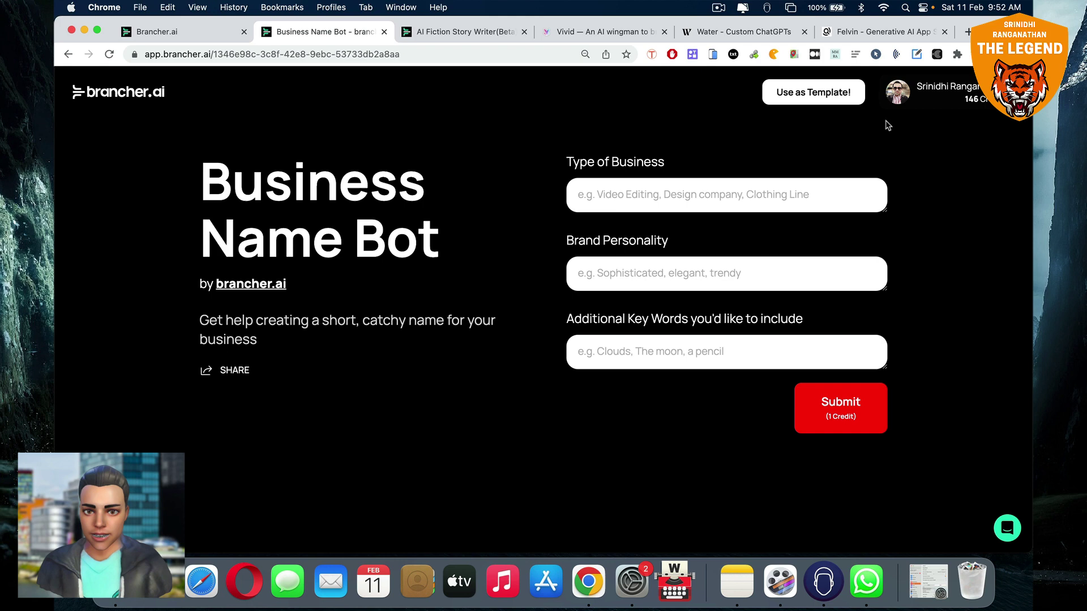
pyautogui.click(841, 97)
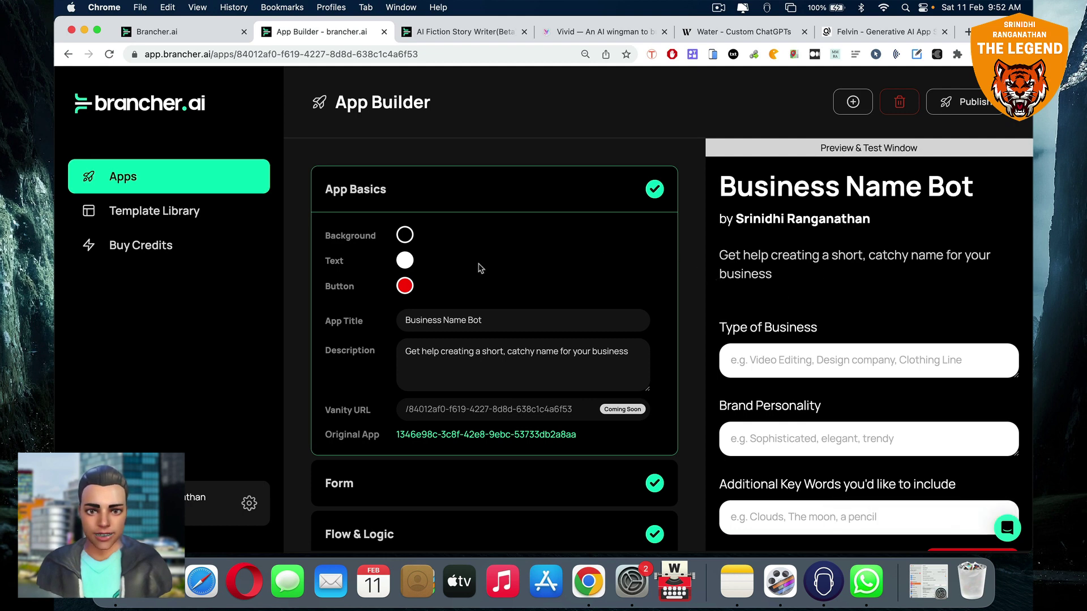
# Rename the app title to 'Aera Business Name Generator'
pyautogui.scroll(-1, 459, 300)
pyautogui.click(401, 279)
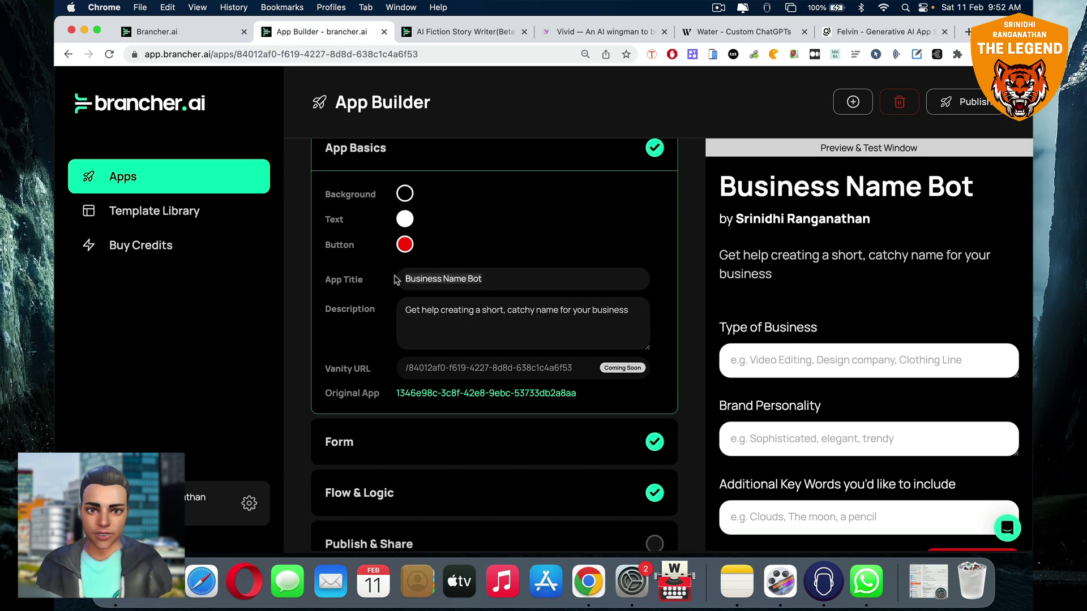
pyautogui.press('super+a')
pyautogui.write('Aera ')
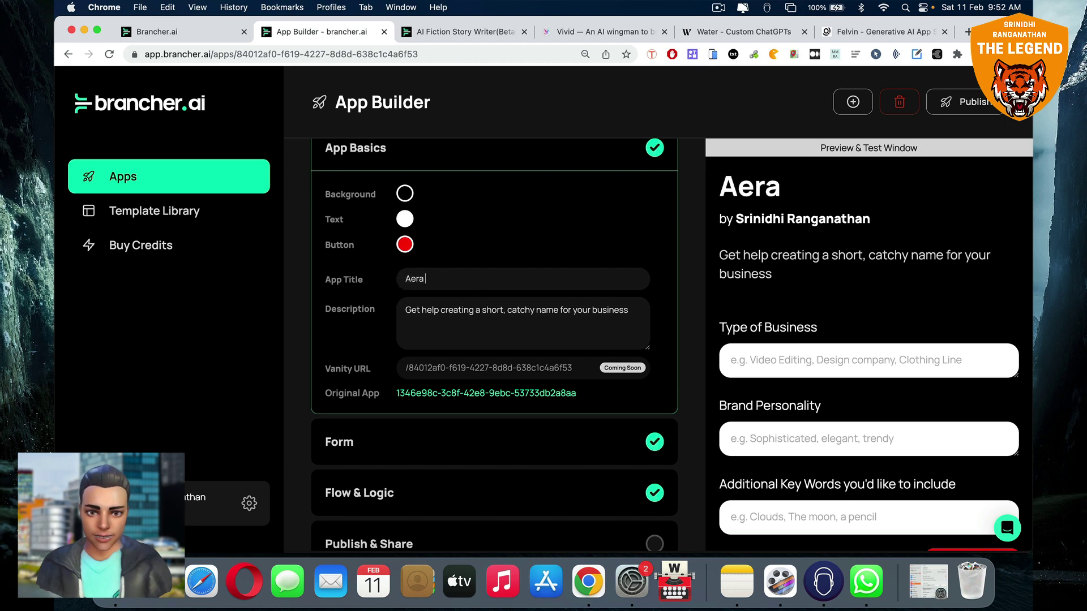
pyautogui.write('Business Name Generator')
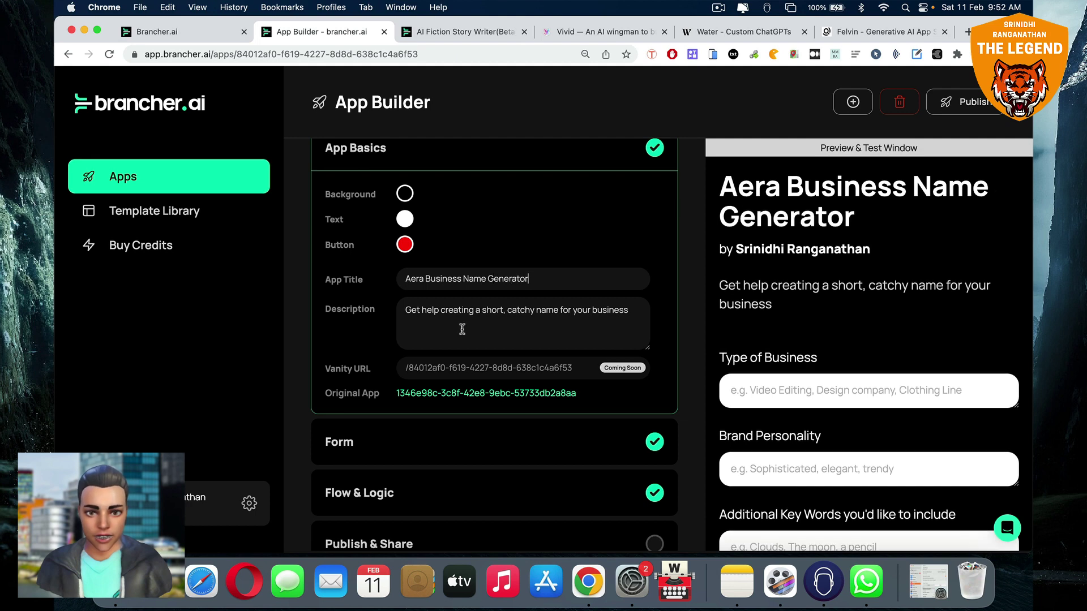
# Expand the Form section to show the app's text input fields
pyautogui.scroll(-1, 462, 330)
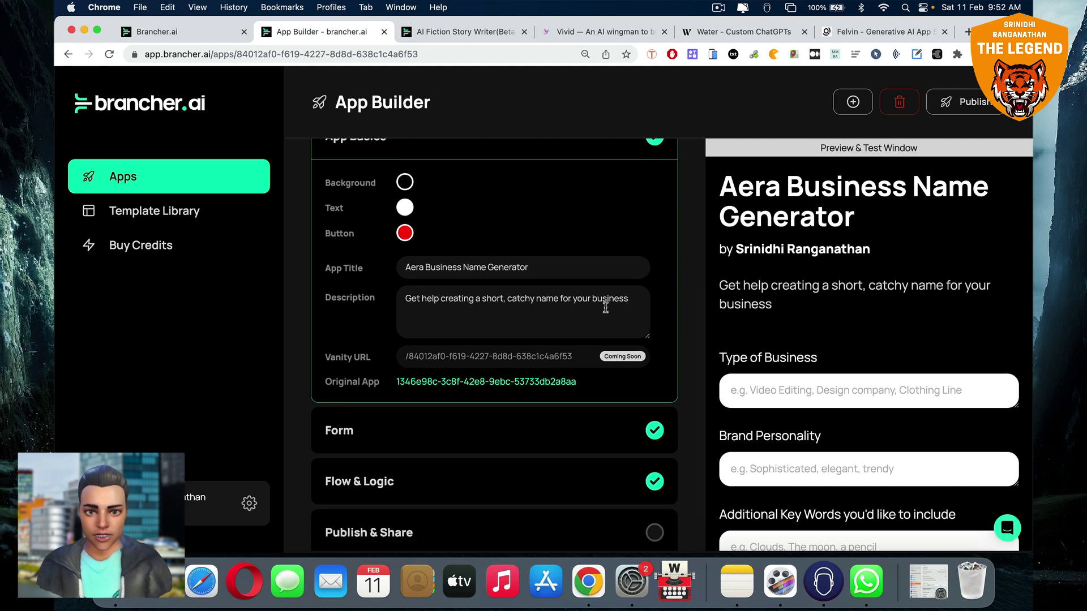
pyautogui.scroll(-2, 605, 308)
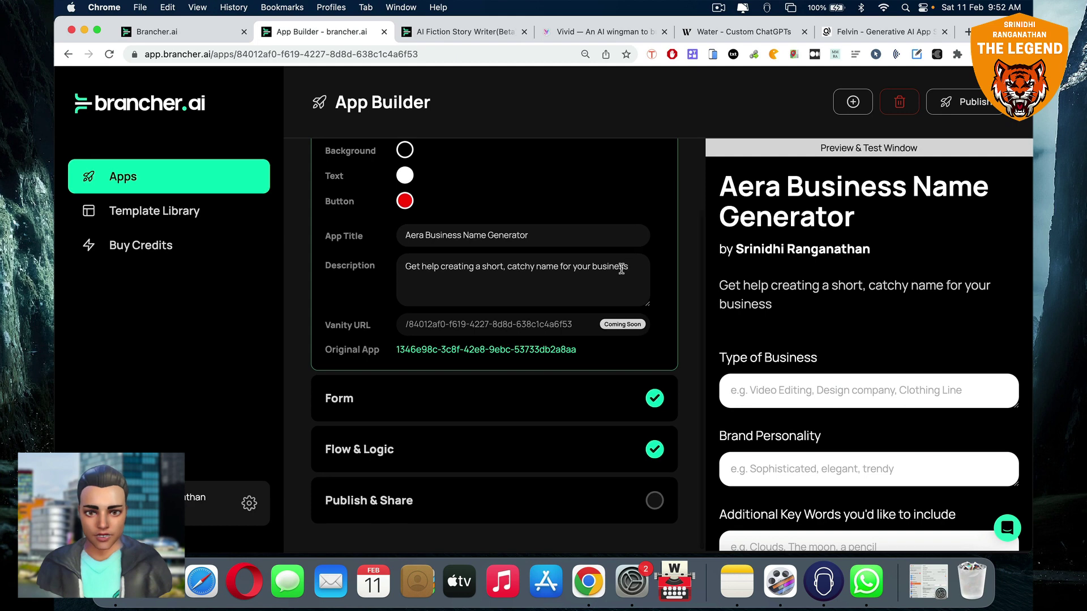
pyautogui.click(612, 387)
# Change the first input's label from 'Type of Business' to 'Kind of Business'
pyautogui.scroll(2, 518, 281)
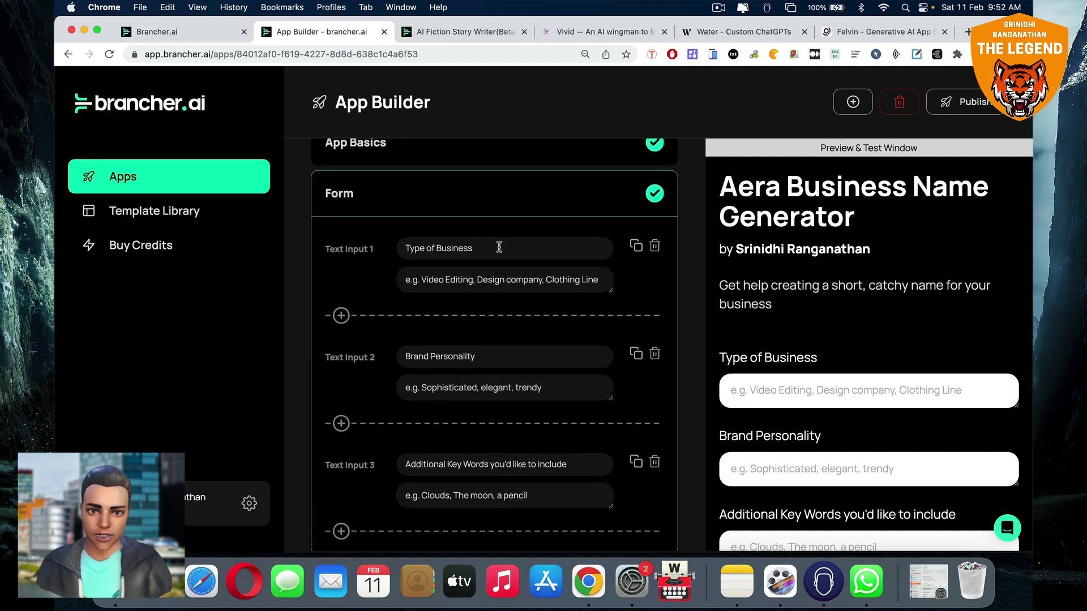
pyautogui.moveTo(424, 247); pyautogui.dragTo(389, 252)
pyautogui.write('Kind')
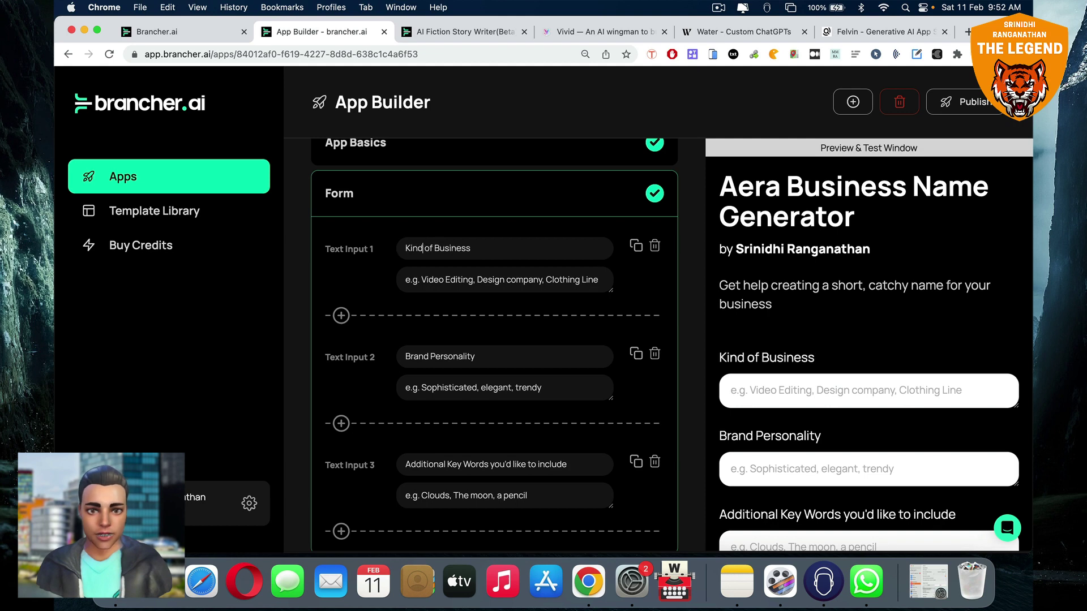
# Insert 'Content Writing Agency,' before 'Design' in the first input's example placeholder
pyautogui.click(417, 280)
pyautogui.scroll(-2, 747, 357)
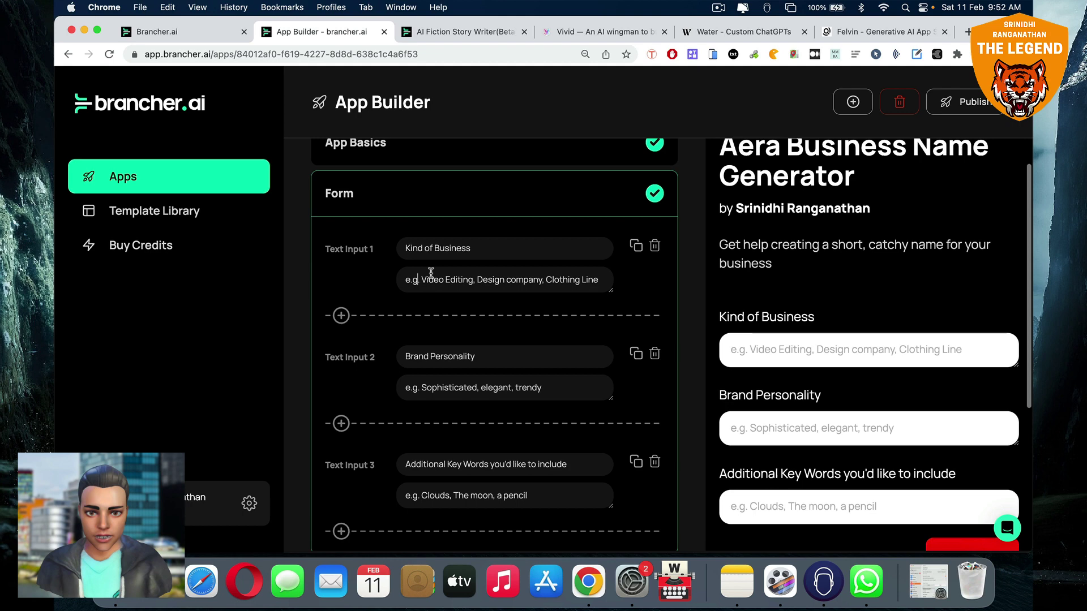
pyautogui.click(476, 279)
pyautogui.write('Content Writin')
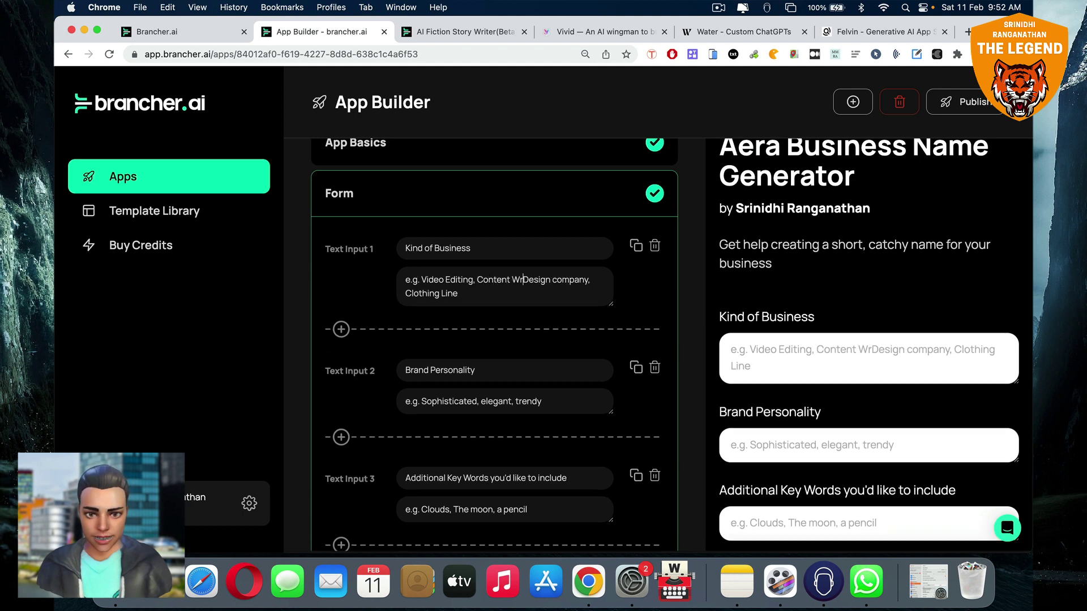
pyautogui.write('g Agency,')
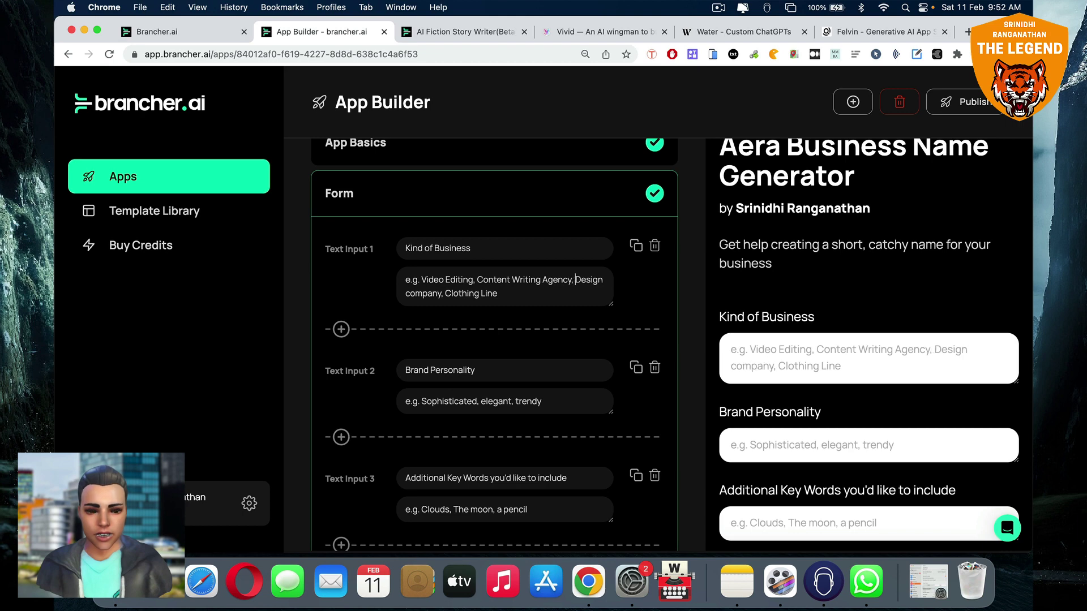
pyautogui.scroll(-2, 498, 327)
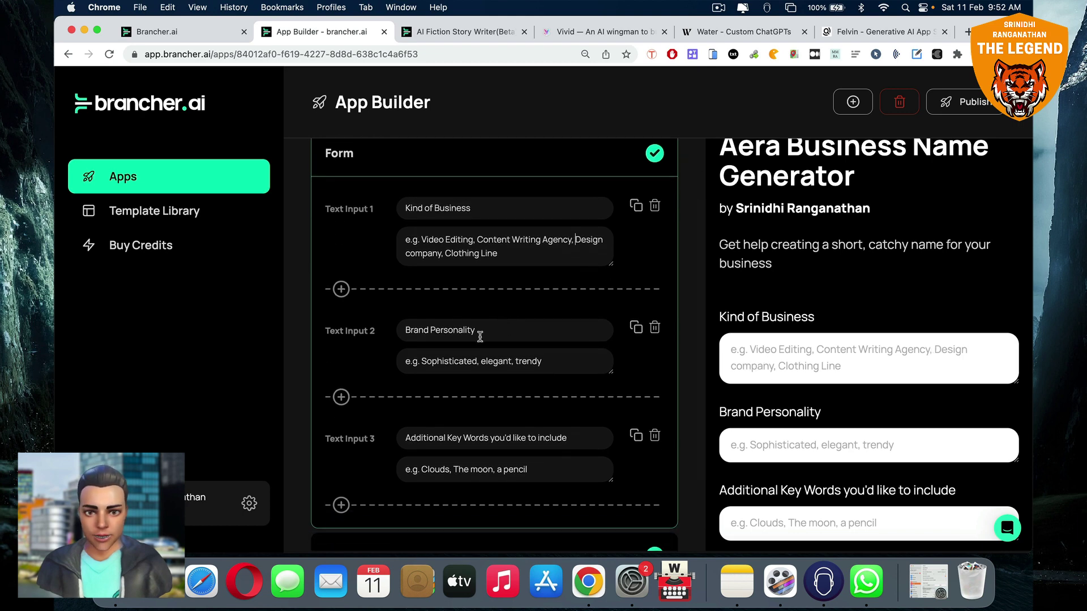
pyautogui.scroll(-2, 805, 400)
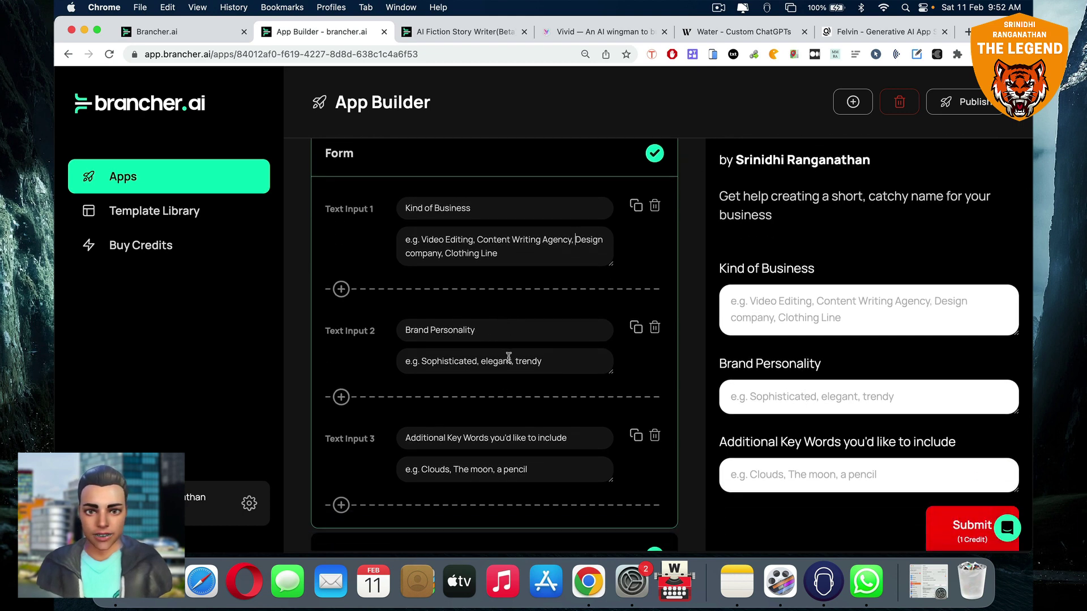
pyautogui.scroll(-2, 509, 358)
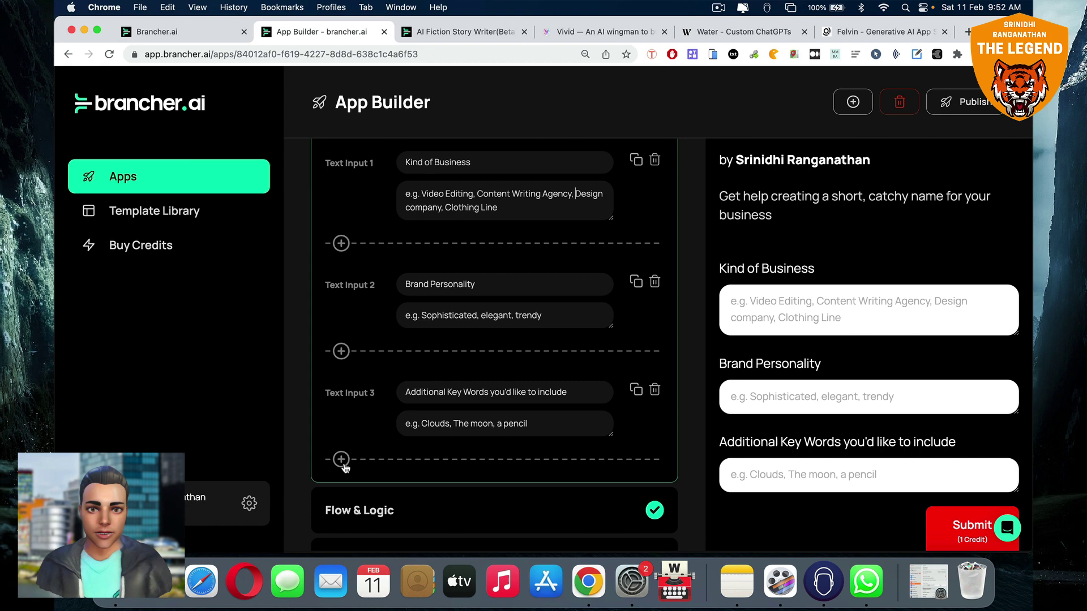
# Add a fourth text input labelled 'Tagline for your business'
pyautogui.click(341, 460)
pyautogui.scroll(-3, 464, 453)
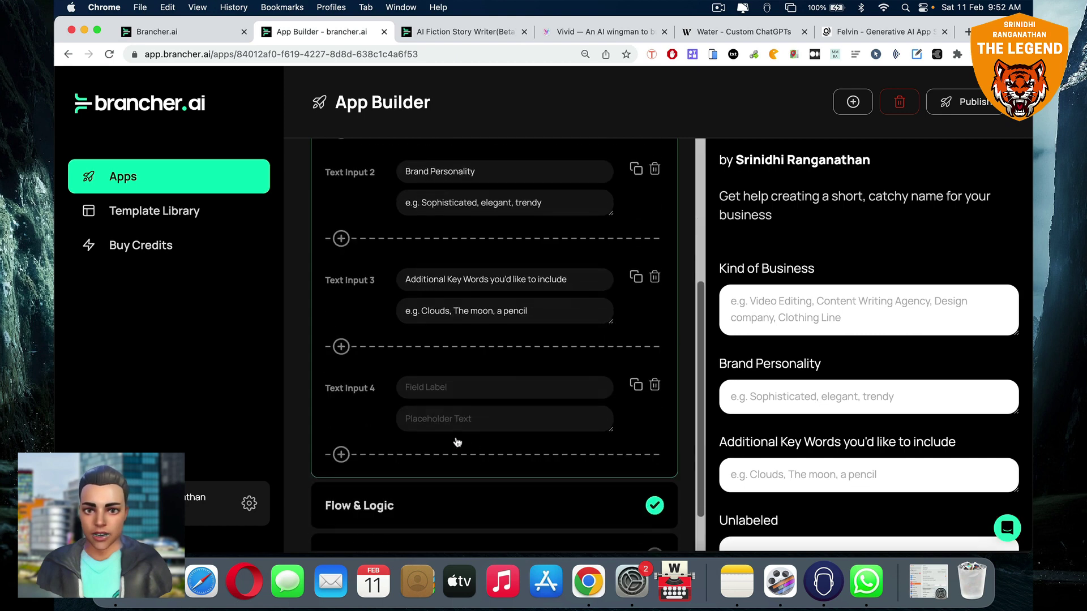
pyautogui.scroll(-4, 874, 362)
pyautogui.scroll(2, 851, 351)
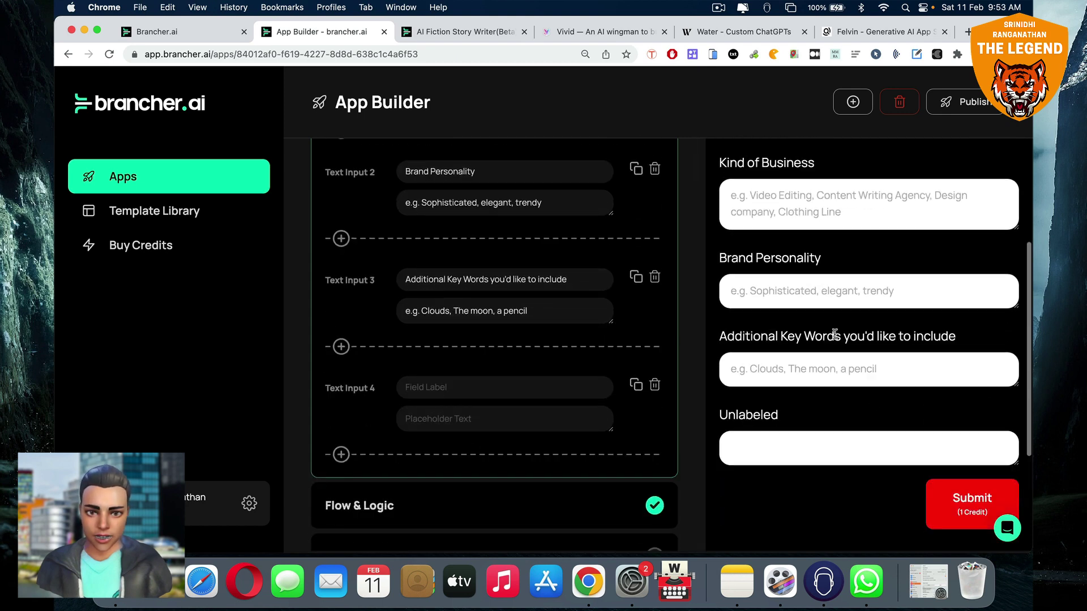
pyautogui.write('Tagline')
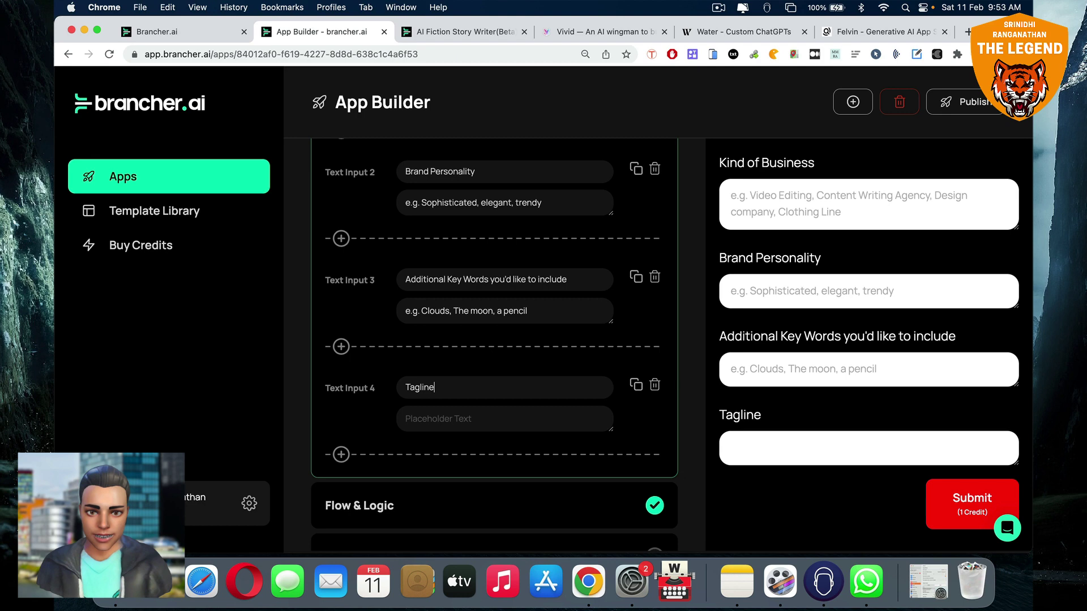
pyautogui.click(579, 413)
pyautogui.write('Gene')
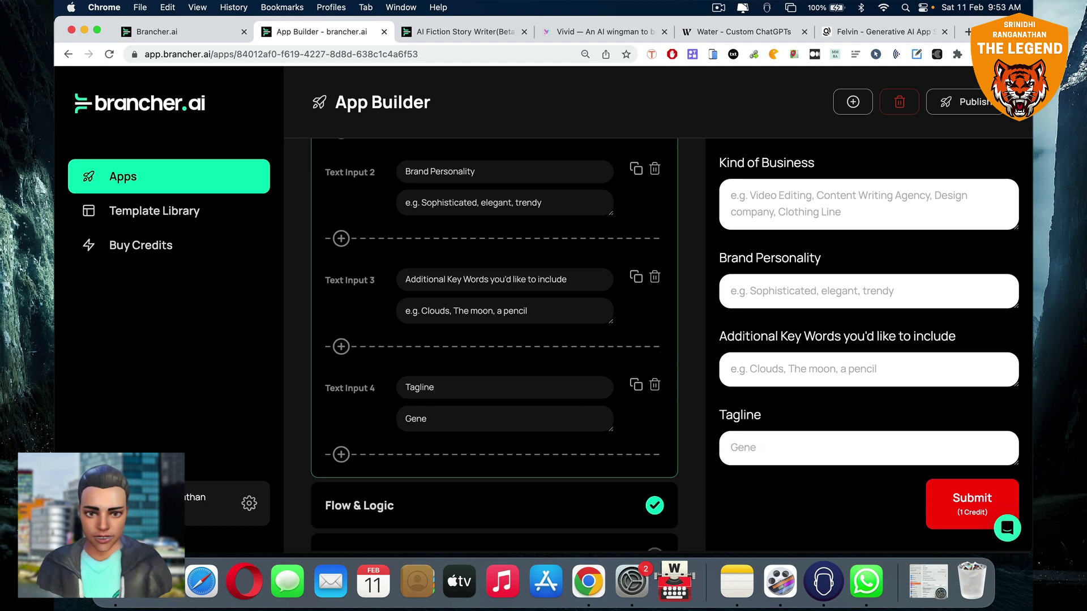
pyautogui.press('BackSpace')
pyautogui.press('BackSpace')
pyautogui.press('BackSpace')
pyautogui.press('BackSpace')
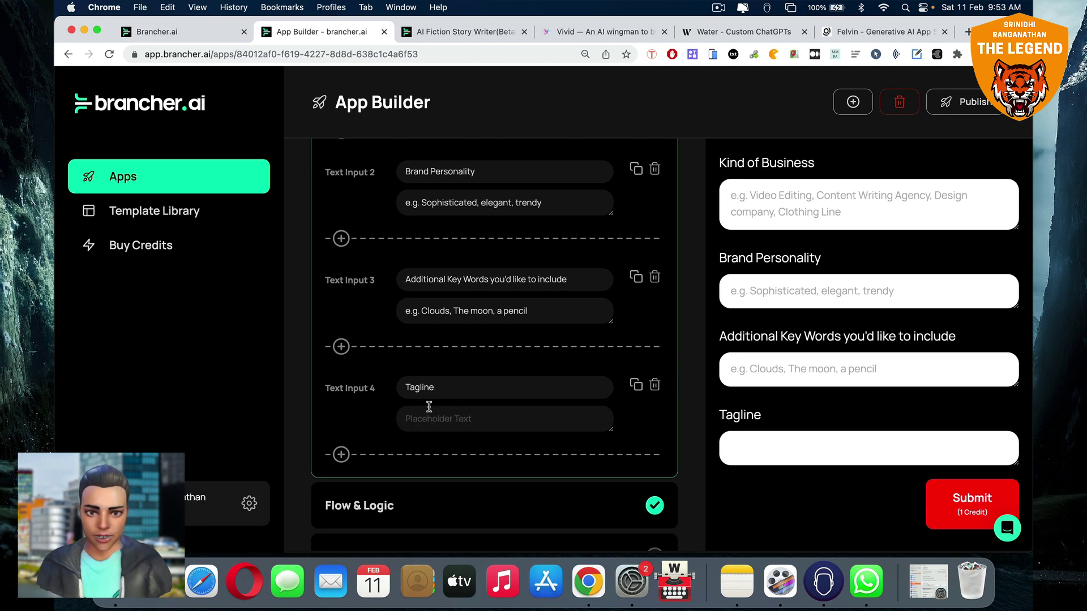
pyautogui.click(451, 389)
pyautogui.write('for your business')
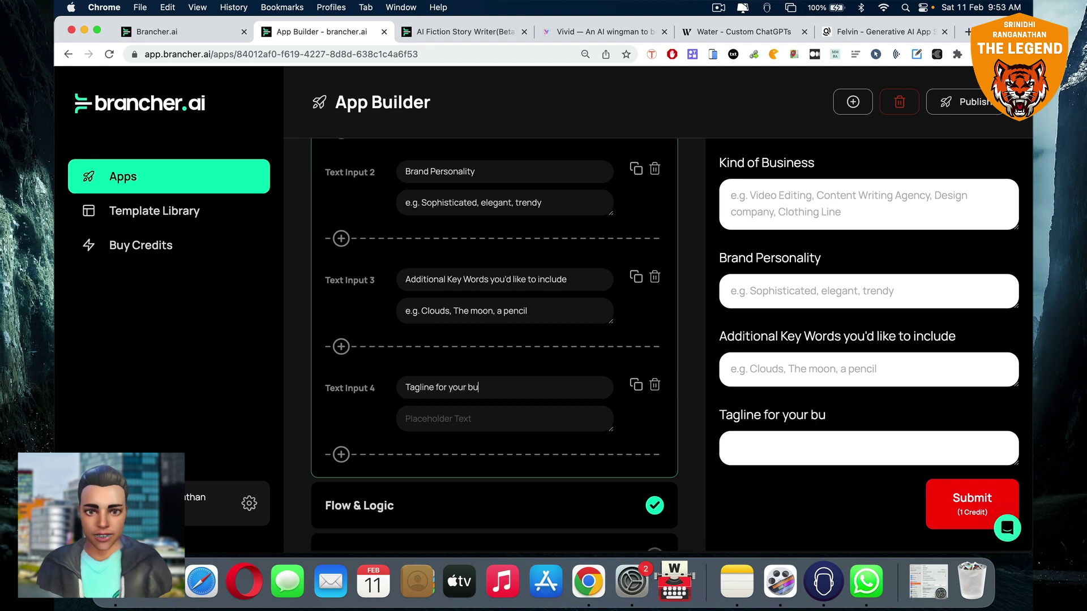
# Give the Tagline input the example placeholder 'e.g. Think Innovative!'
pyautogui.click(445, 420)
pyautogui.write('e.g. ')
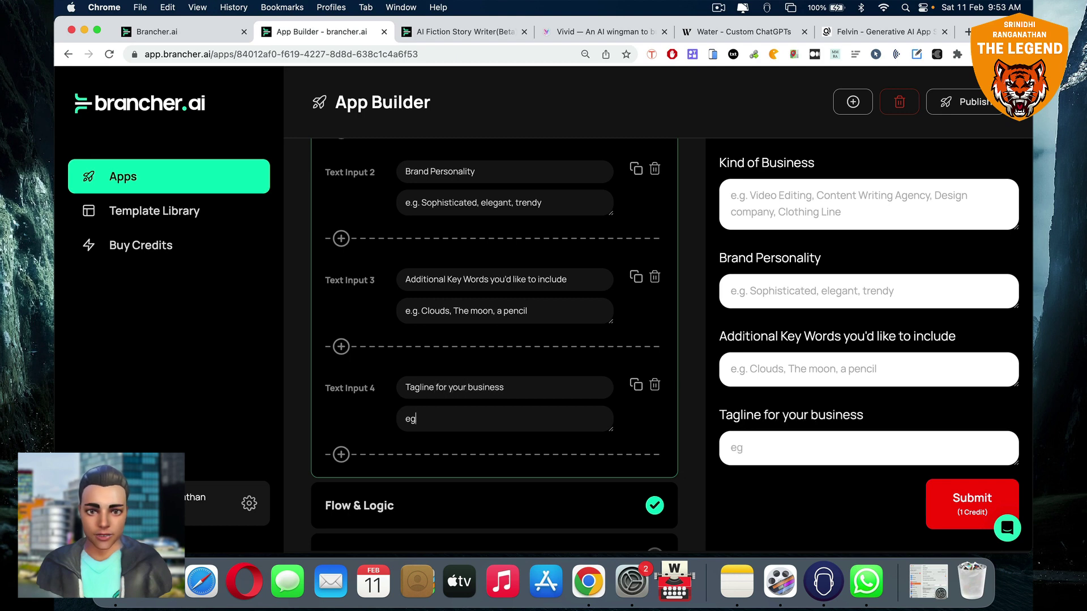
pyautogui.write('Thin')
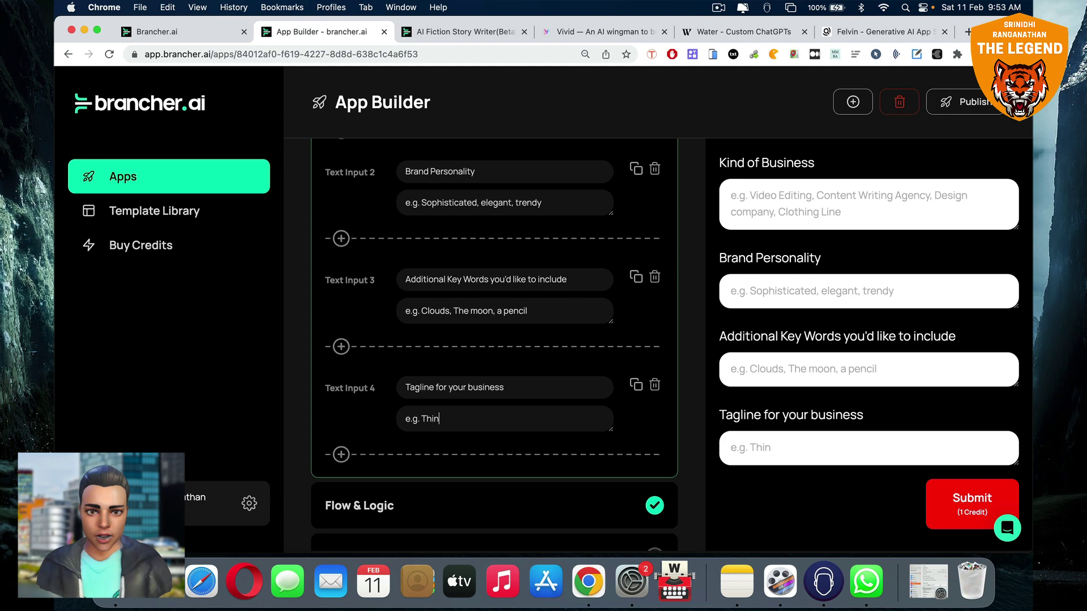
pyautogui.write('k Innovative!')
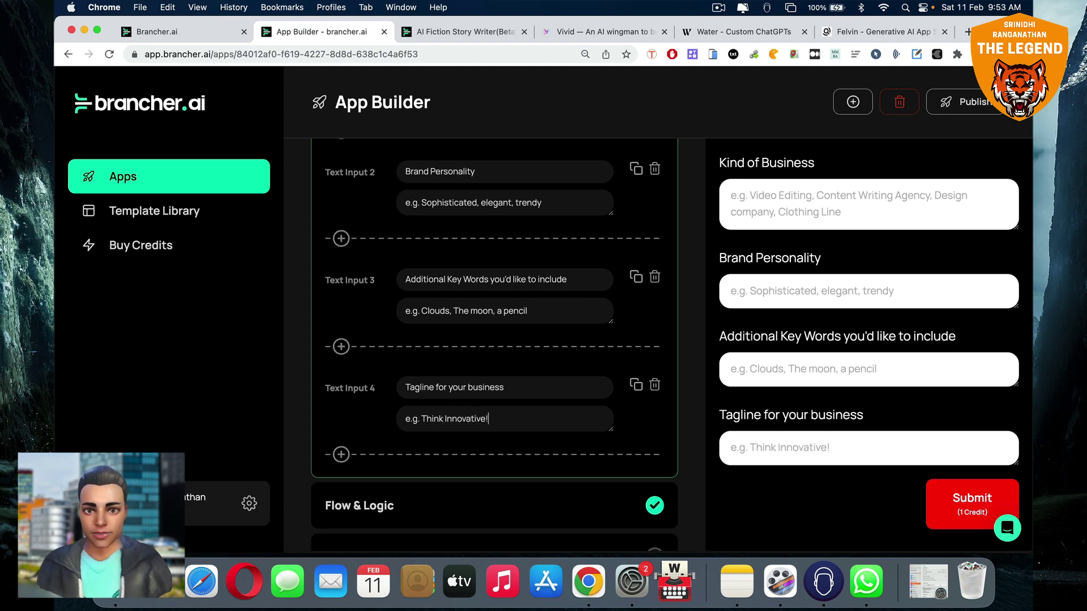
pyautogui.scroll(5, 783, 400)
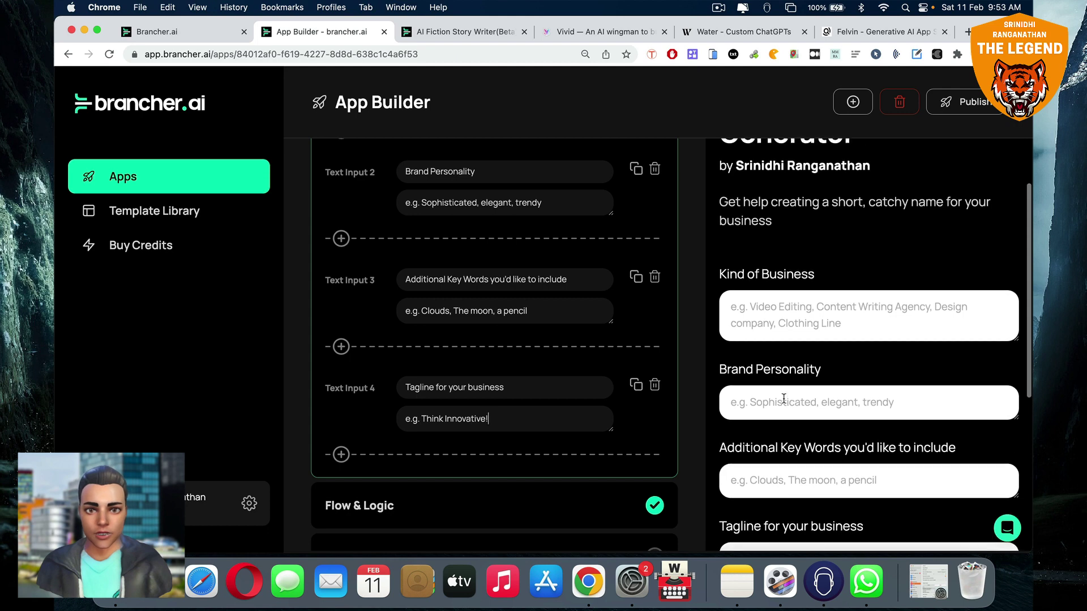
pyautogui.scroll(-10, 781, 393)
pyautogui.scroll(-2, 487, 418)
pyautogui.scroll(10, 439, 413)
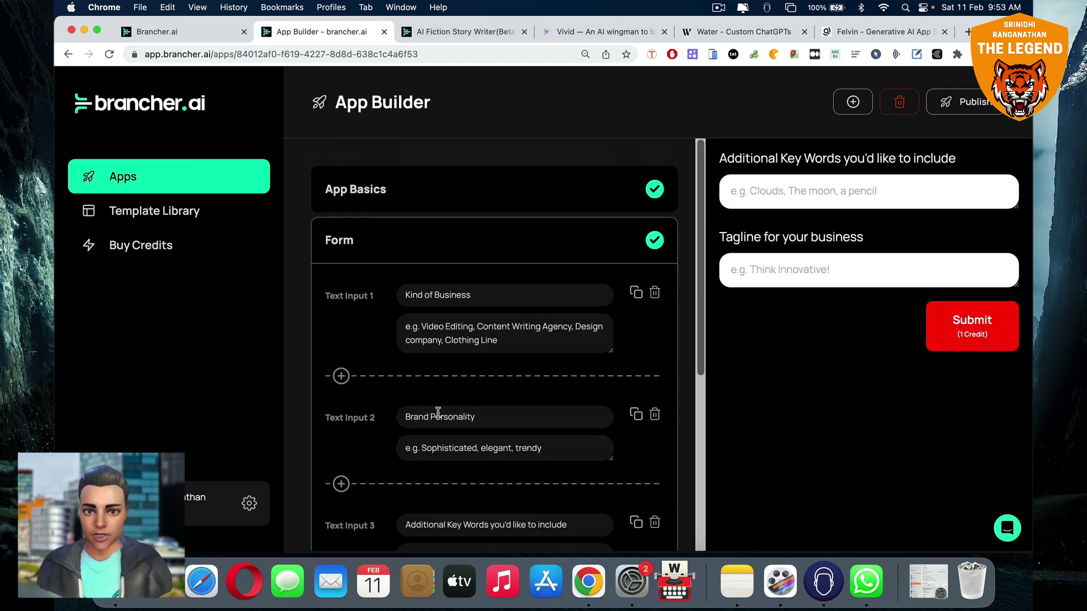
pyautogui.scroll(4, 764, 292)
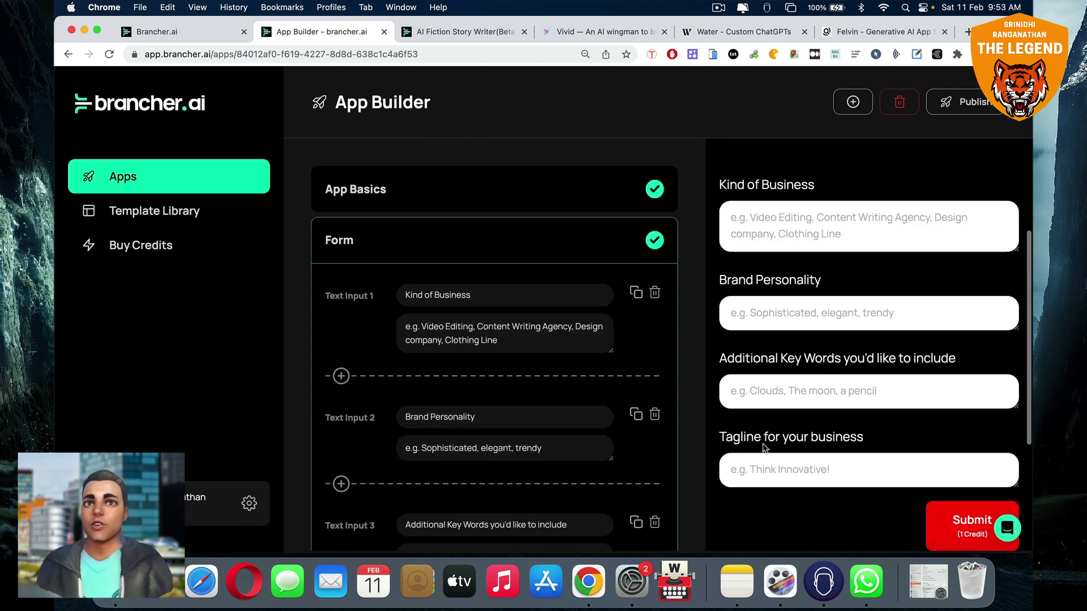
pyautogui.scroll(3, 823, 464)
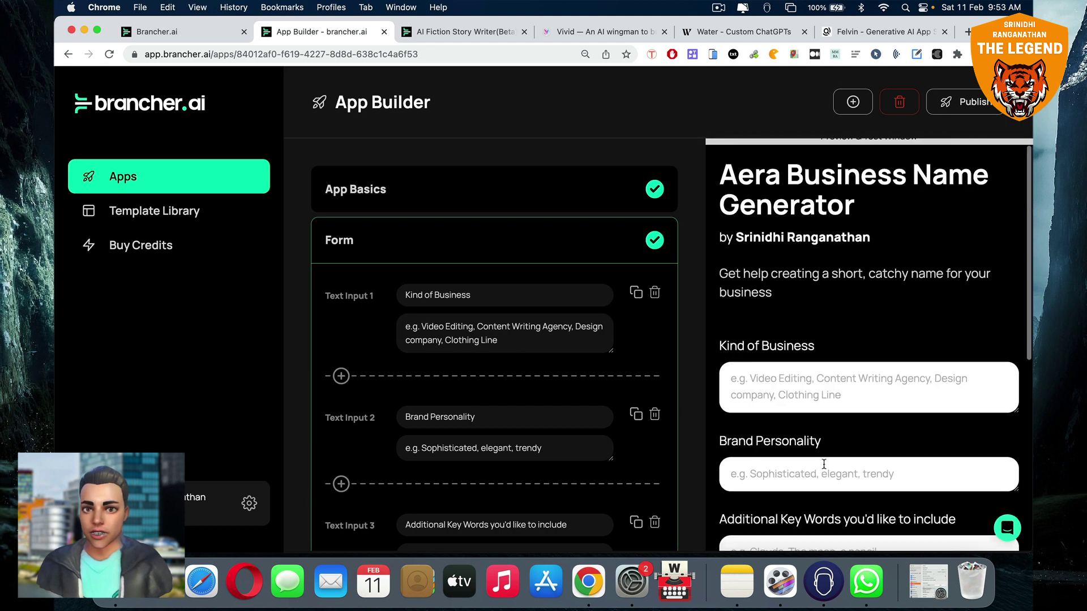
pyautogui.scroll(-5, 824, 464)
pyautogui.scroll(5, 824, 464)
pyautogui.scroll(-5, 560, 454)
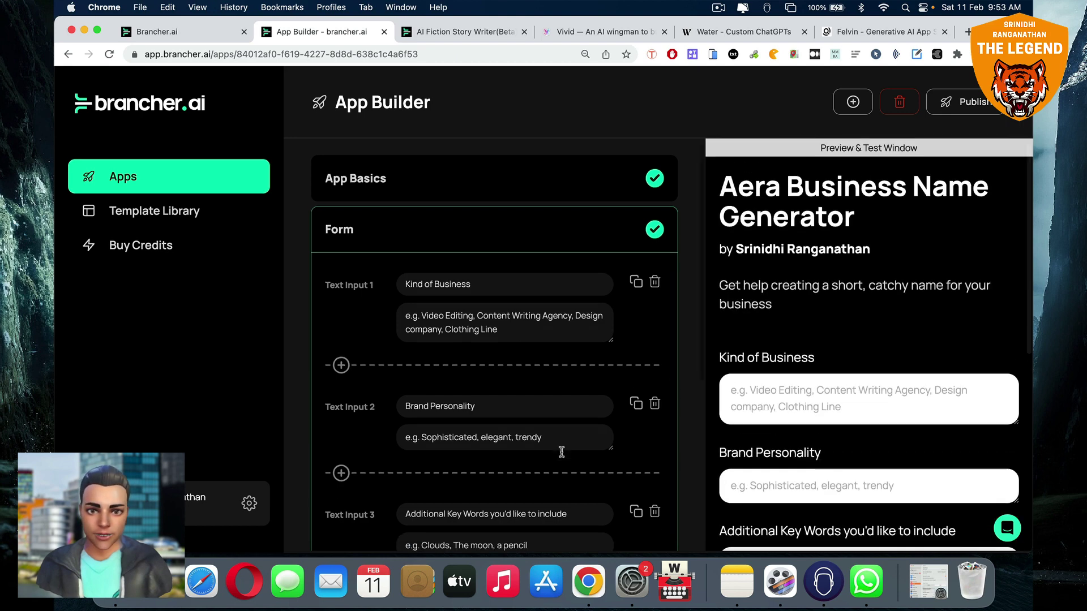
# Append the 'Tagline for your business' tag to the end of the name-generation prompt
pyautogui.click(425, 452)
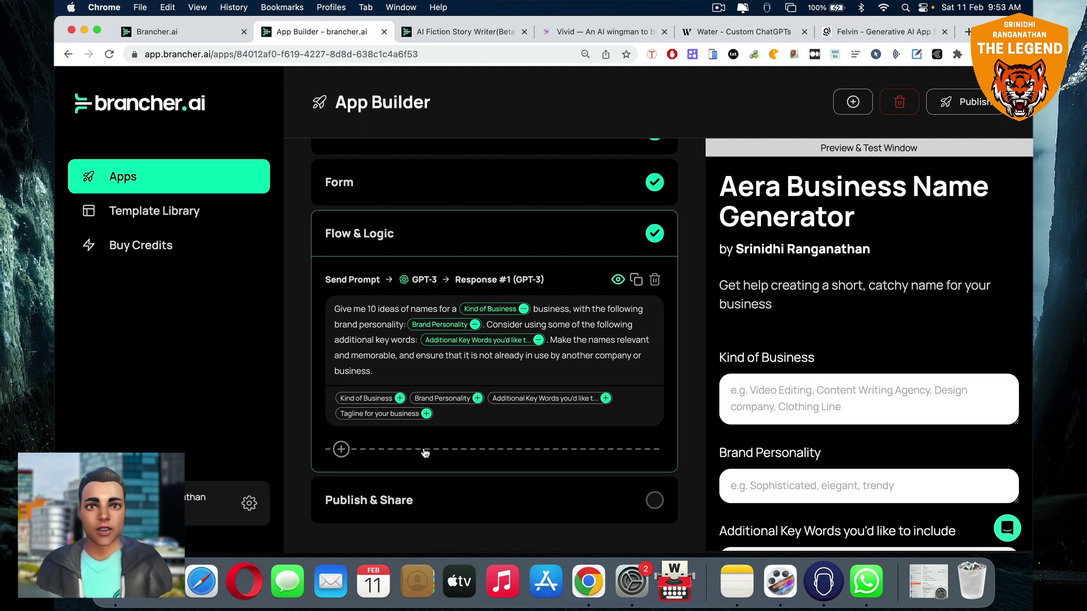
pyautogui.click(426, 414)
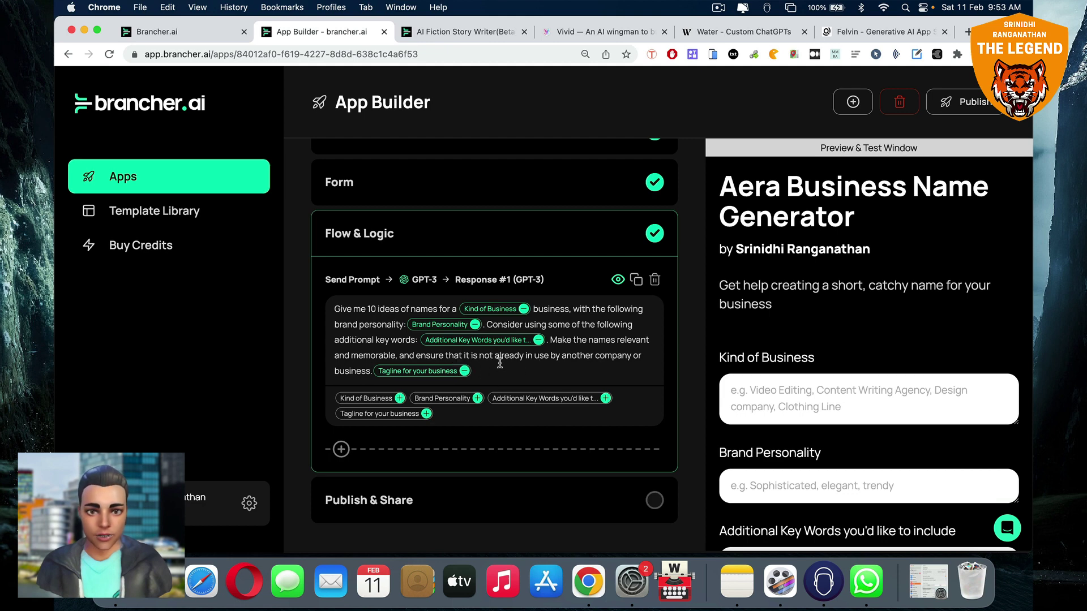
pyautogui.scroll(2, 498, 416)
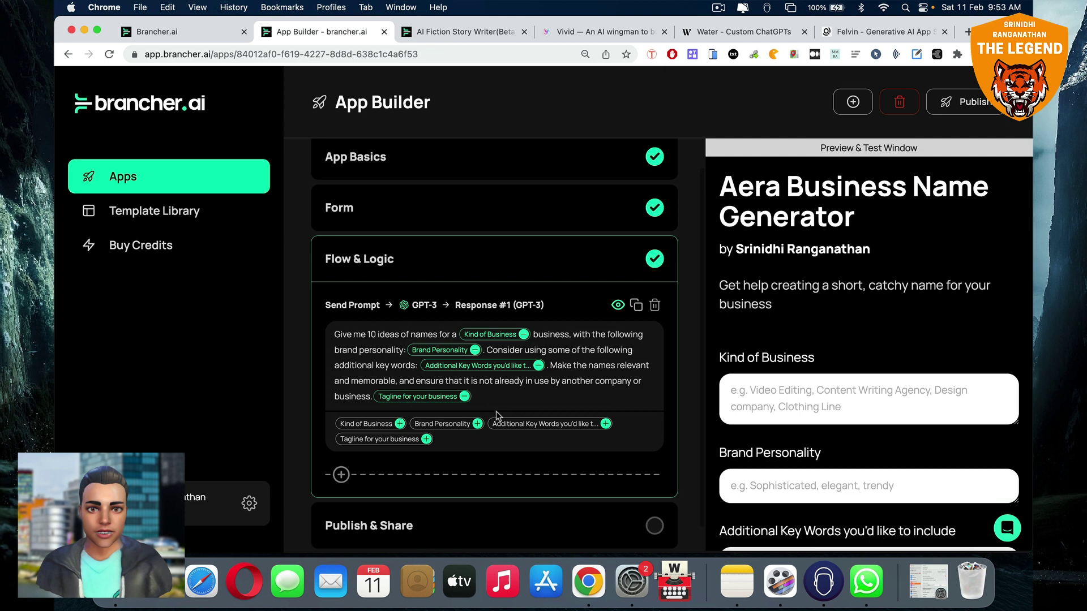
pyautogui.click(498, 251)
pyautogui.scroll(-5, 508, 347)
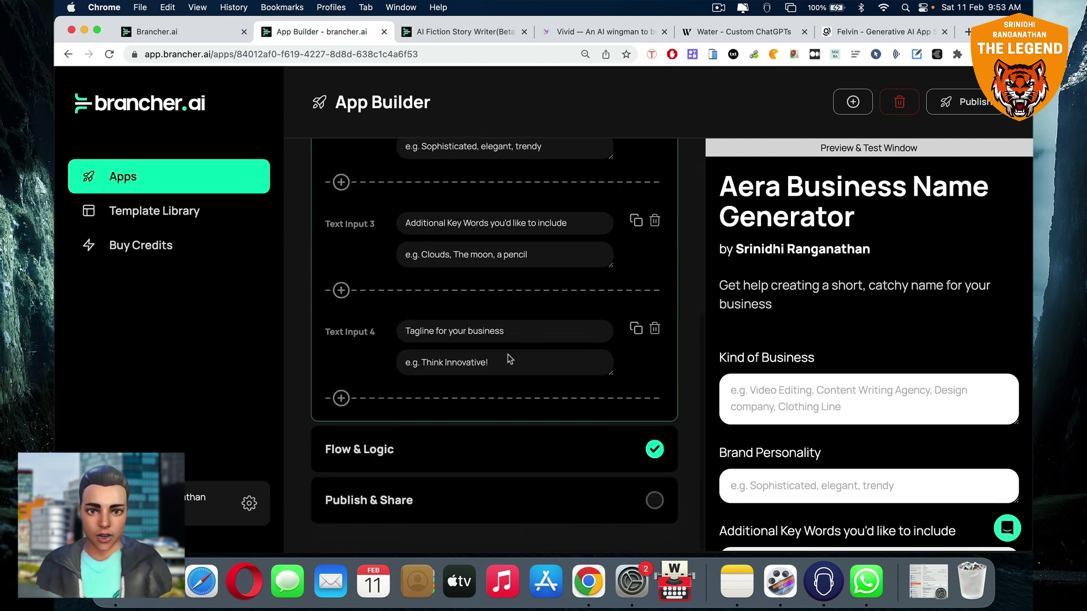
# Make the prompt request 5 name ideas, then view the Publish & Share app insights
pyautogui.click(484, 448)
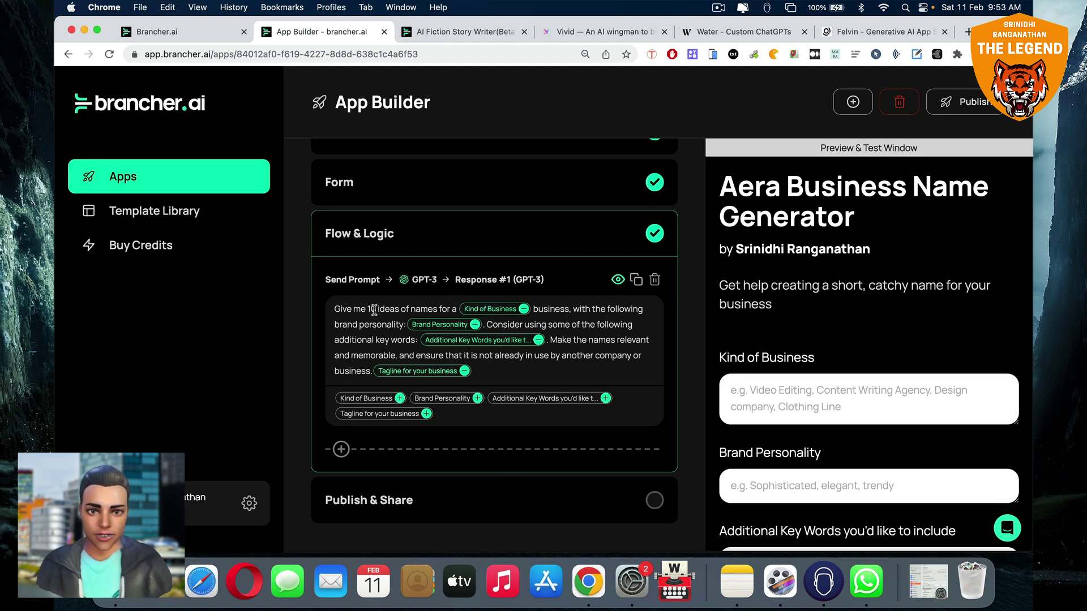
pyautogui.press('BackSpace')
pyautogui.write('5')
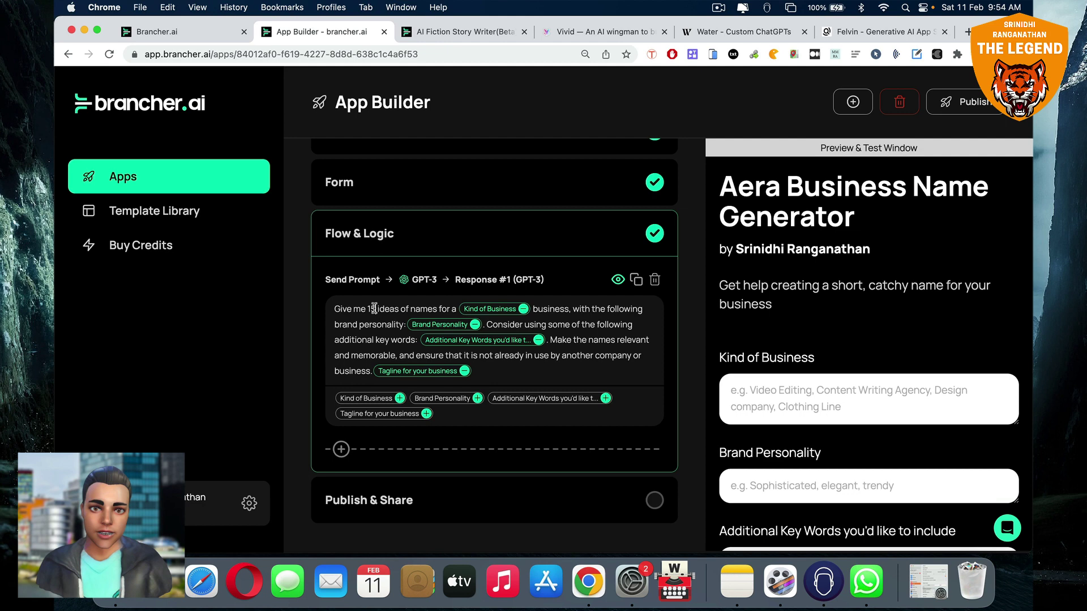
pyautogui.press('BackSpace')
pyautogui.press('BackSpace')
pyautogui.write('5')
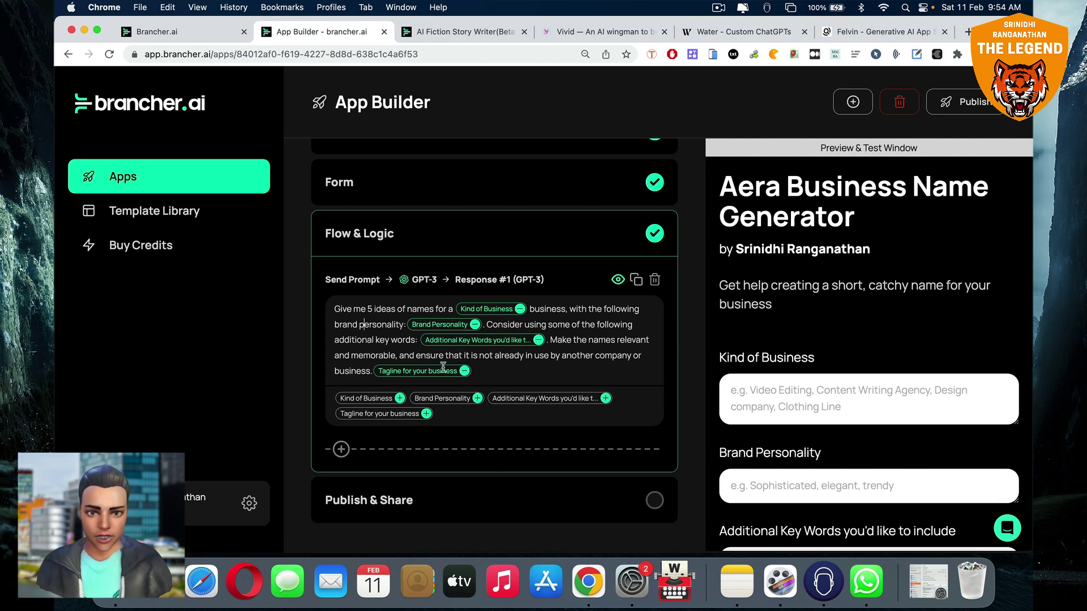
pyautogui.click(435, 502)
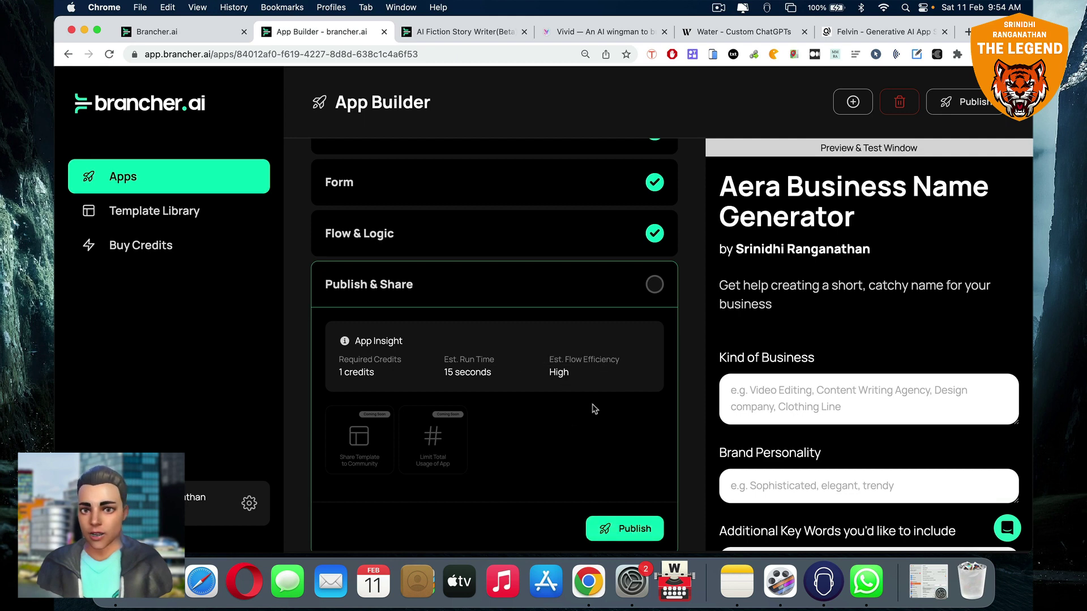
# Publish Aera Business Name Generator and view its live four-question page in a new tab
pyautogui.scroll(-5, 792, 349)
pyautogui.scroll(5, 792, 350)
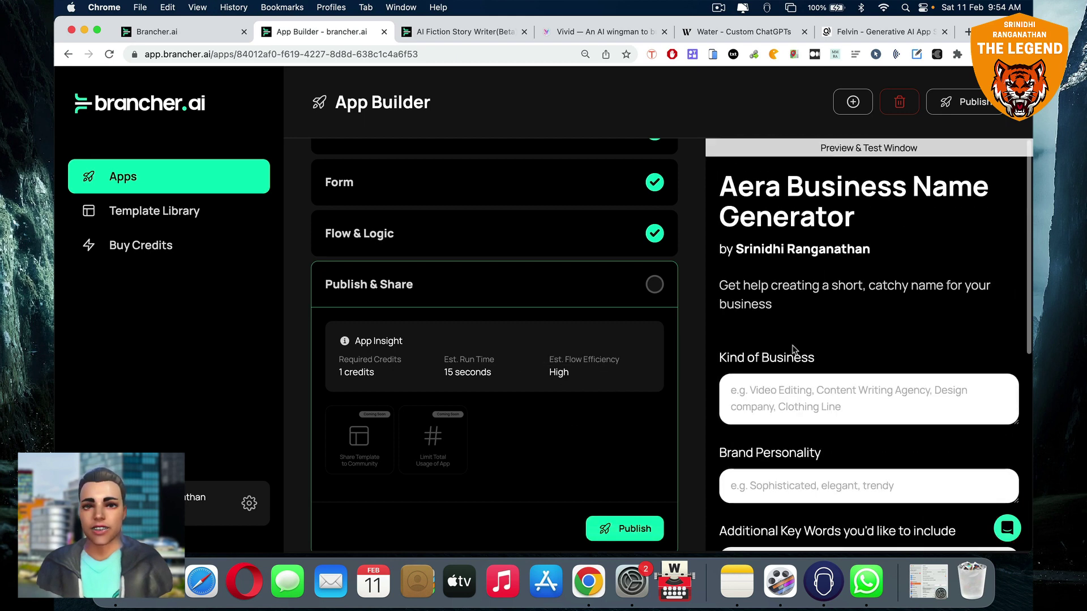
pyautogui.scroll(-2, 790, 363)
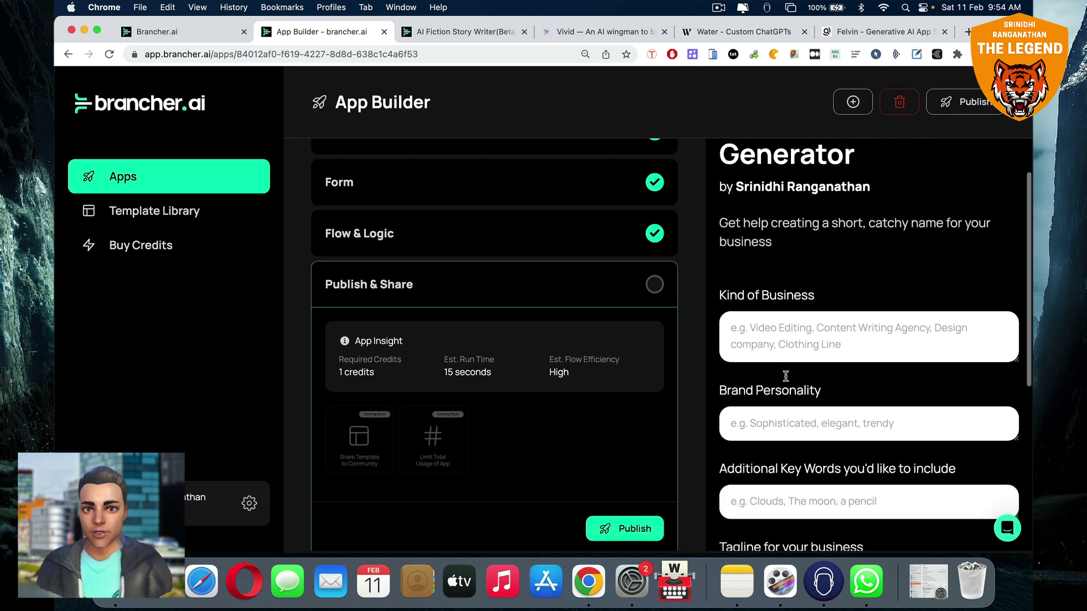
pyautogui.scroll(-2, 813, 369)
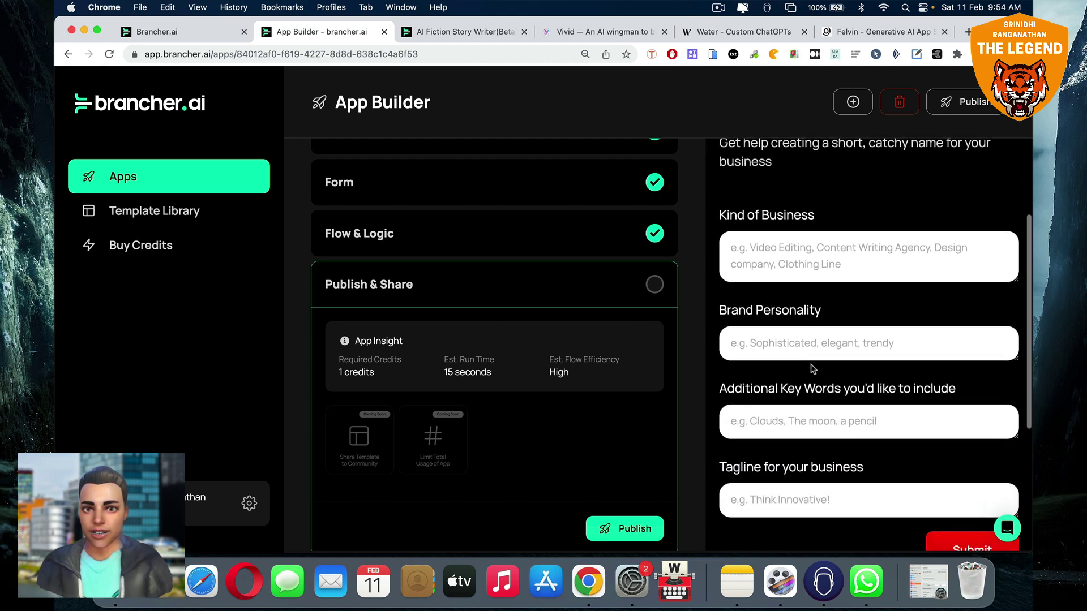
pyautogui.scroll(-2, 808, 458)
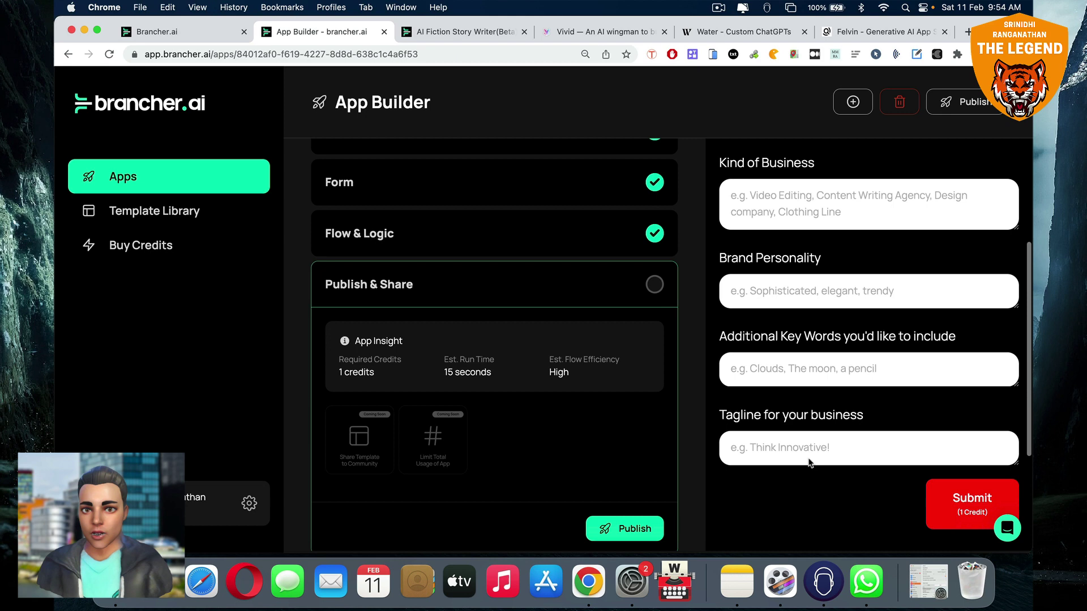
pyautogui.scroll(5, 817, 333)
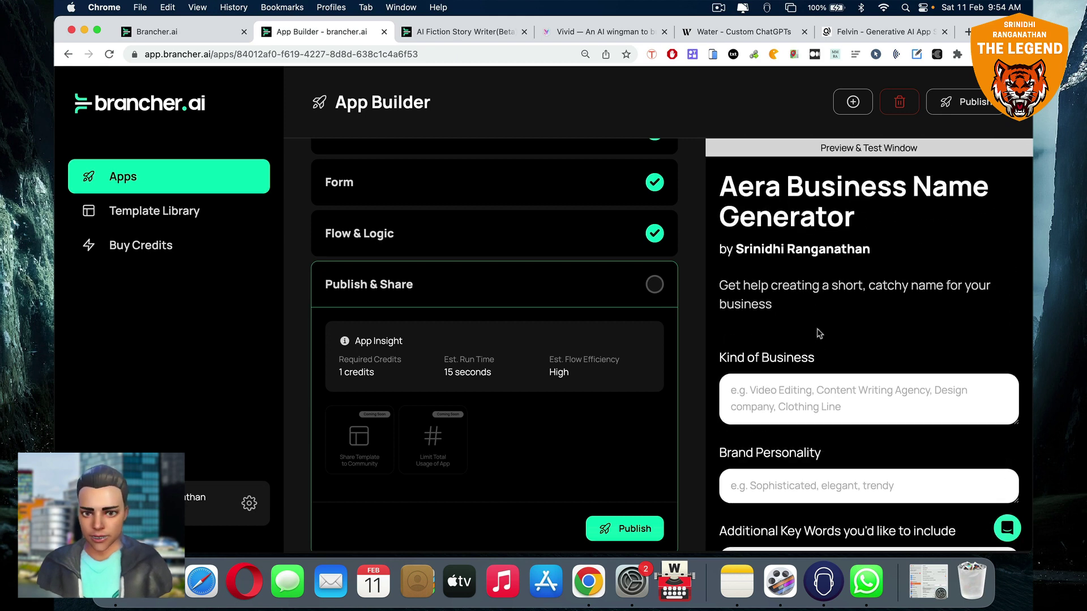
pyautogui.scroll(-5, 817, 333)
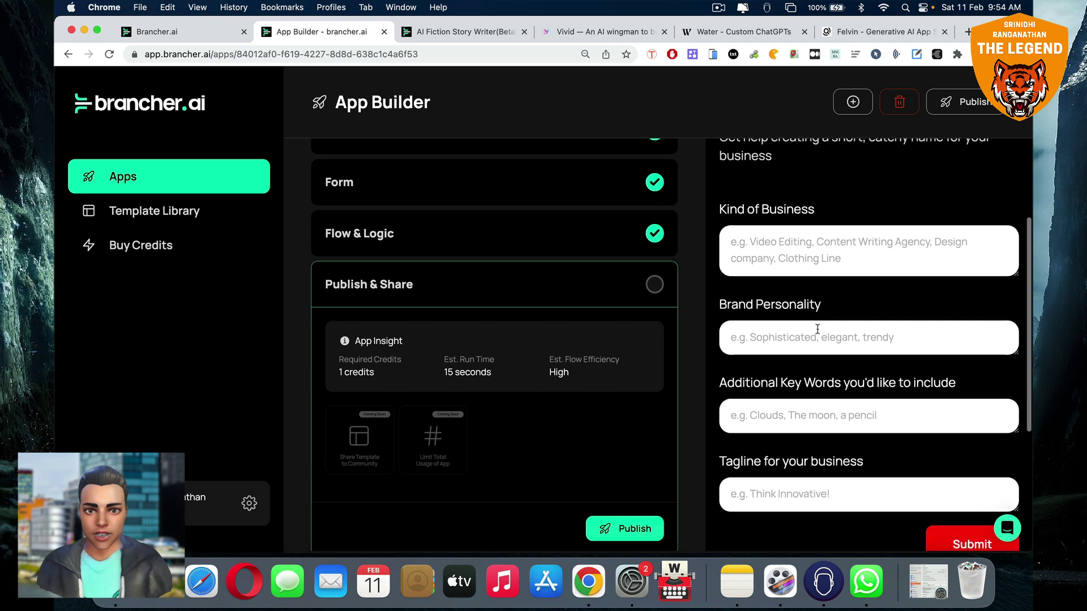
pyautogui.scroll(2, 817, 329)
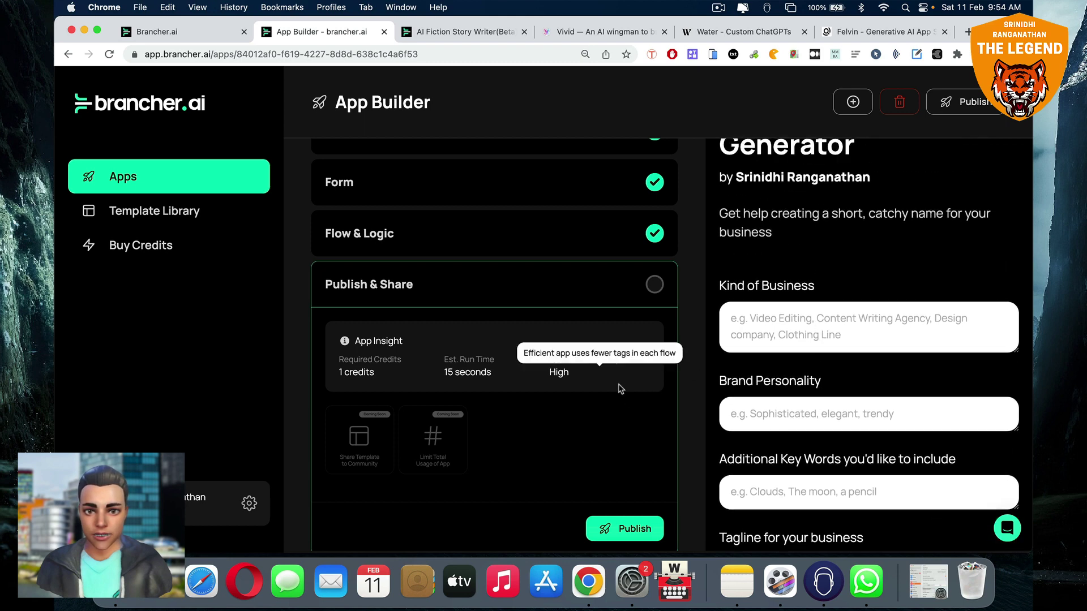
pyautogui.scroll(3, 783, 380)
pyautogui.scroll(-10, 782, 382)
pyautogui.scroll(12, 781, 381)
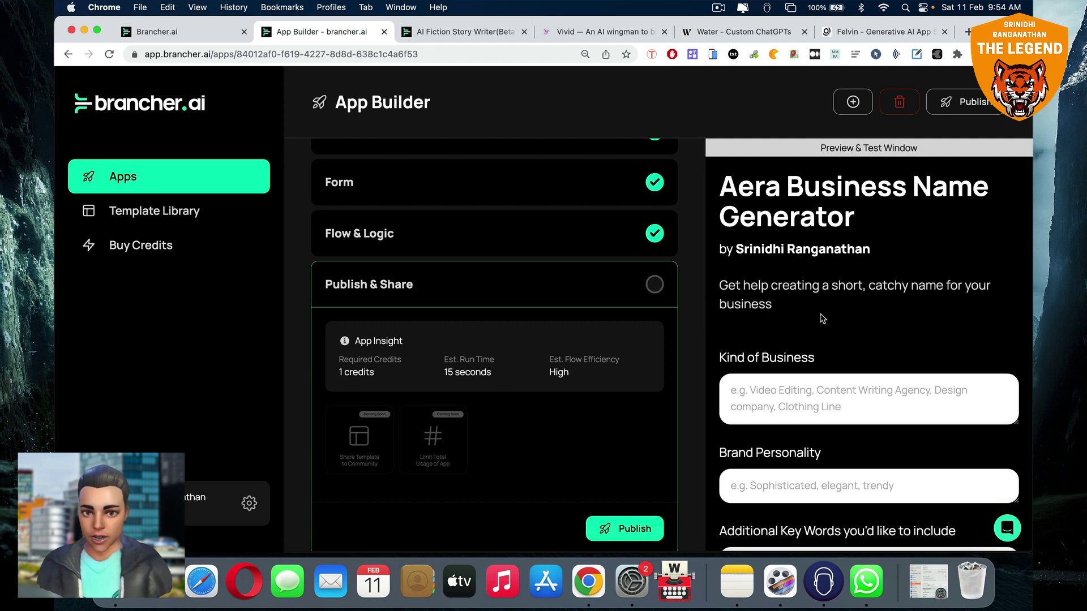
pyautogui.scroll(-10, 758, 339)
pyautogui.click(598, 538)
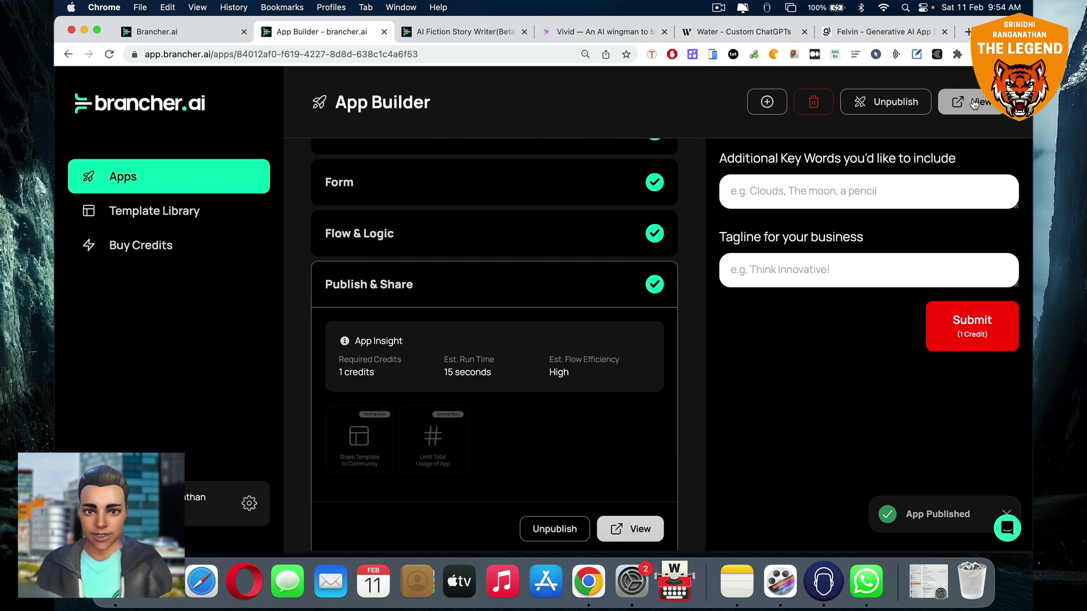
pyautogui.click(975, 107)
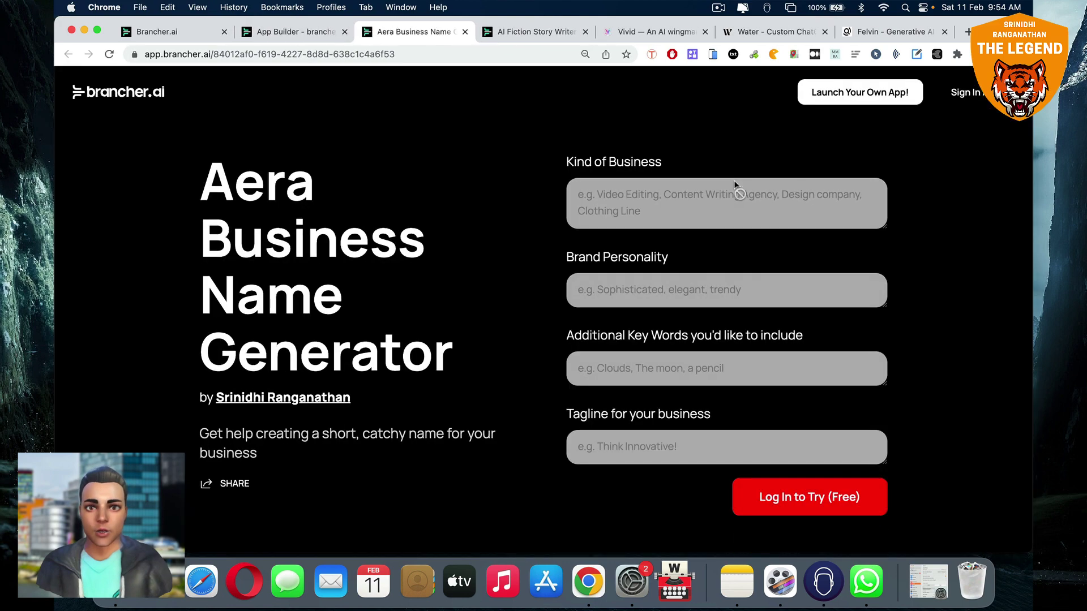
# Enter 'Content Writing Agency' as the kind of business on the live form
pyautogui.scroll(-5, 506, 230)
pyautogui.scroll(5, 506, 231)
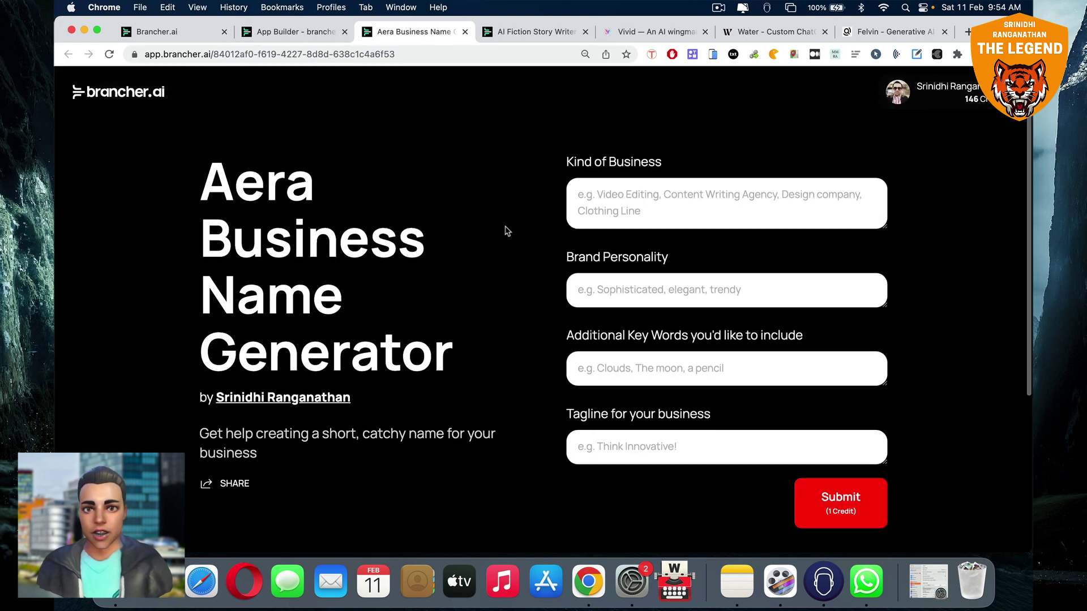
pyautogui.click(641, 207)
pyautogui.write('Content Writing A')
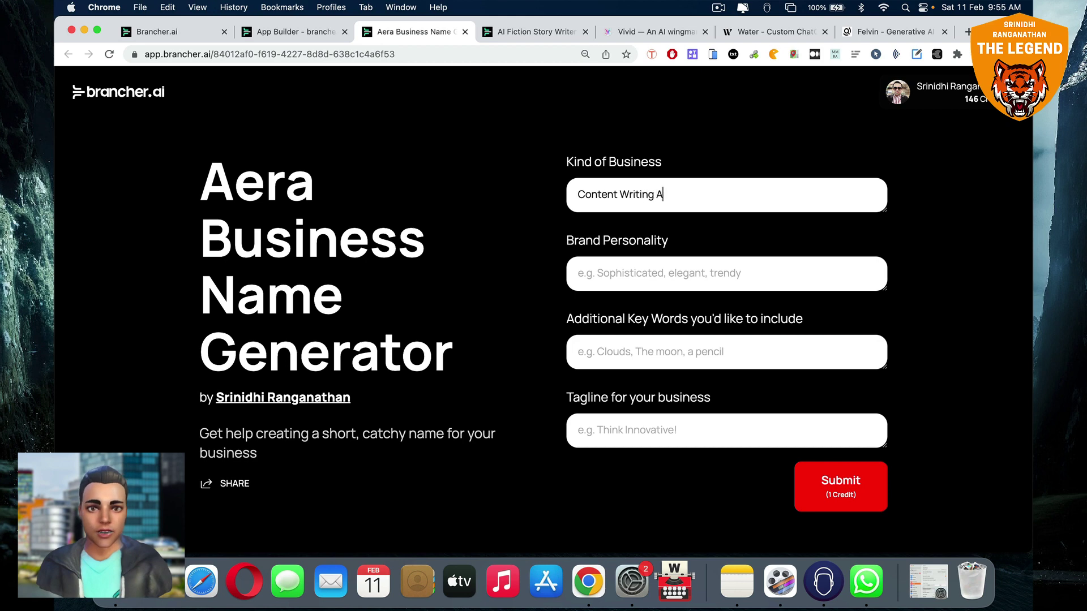
pyautogui.write('gency')
pyautogui.scroll(-5, 456, 202)
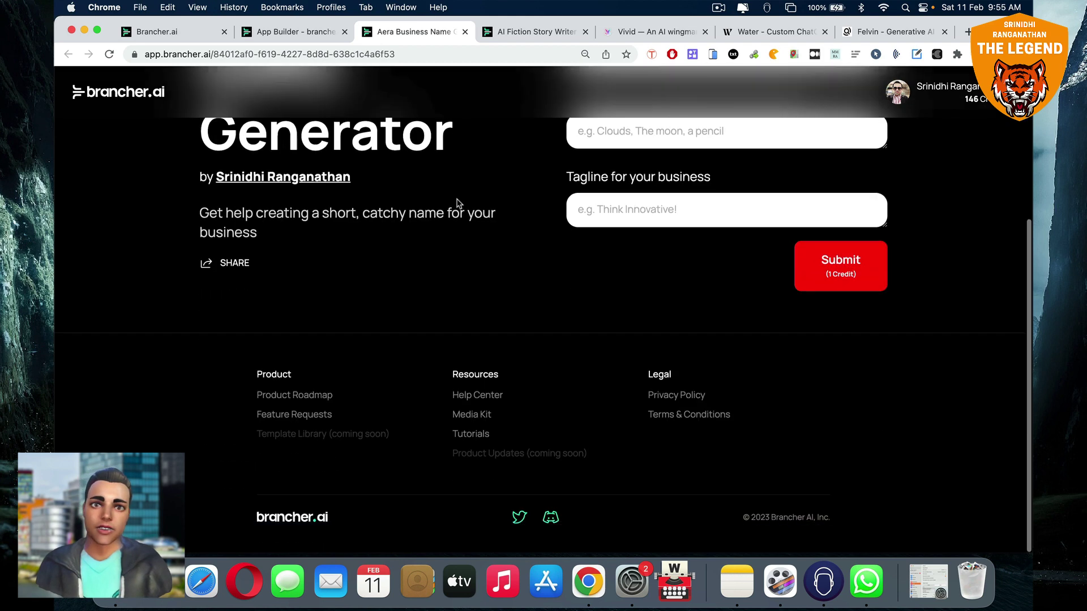
pyautogui.scroll(5, 456, 202)
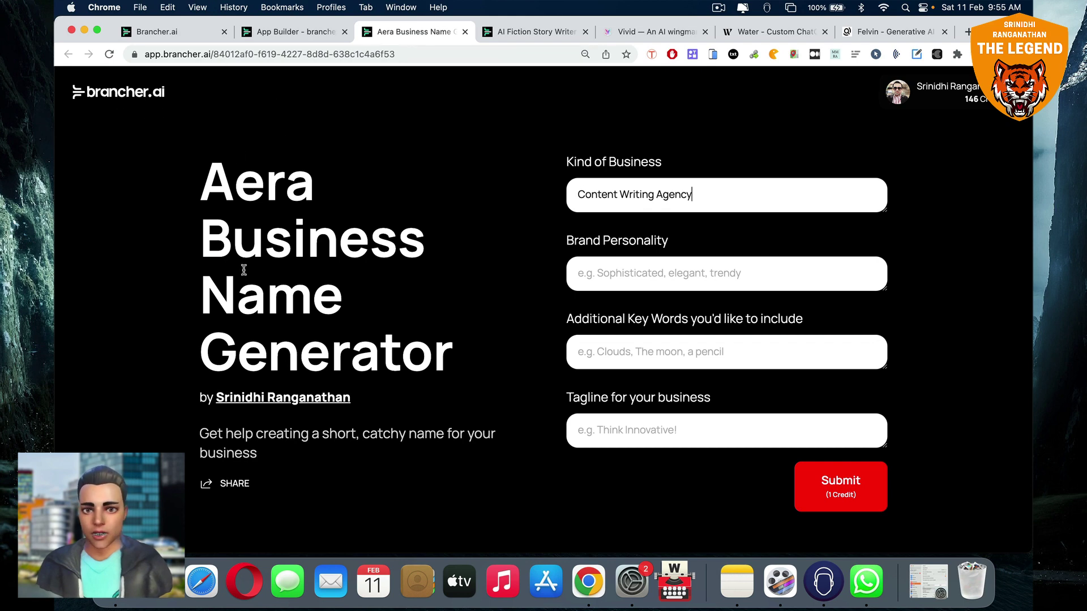
pyautogui.scroll(-5, 241, 215)
pyautogui.scroll(5, 244, 266)
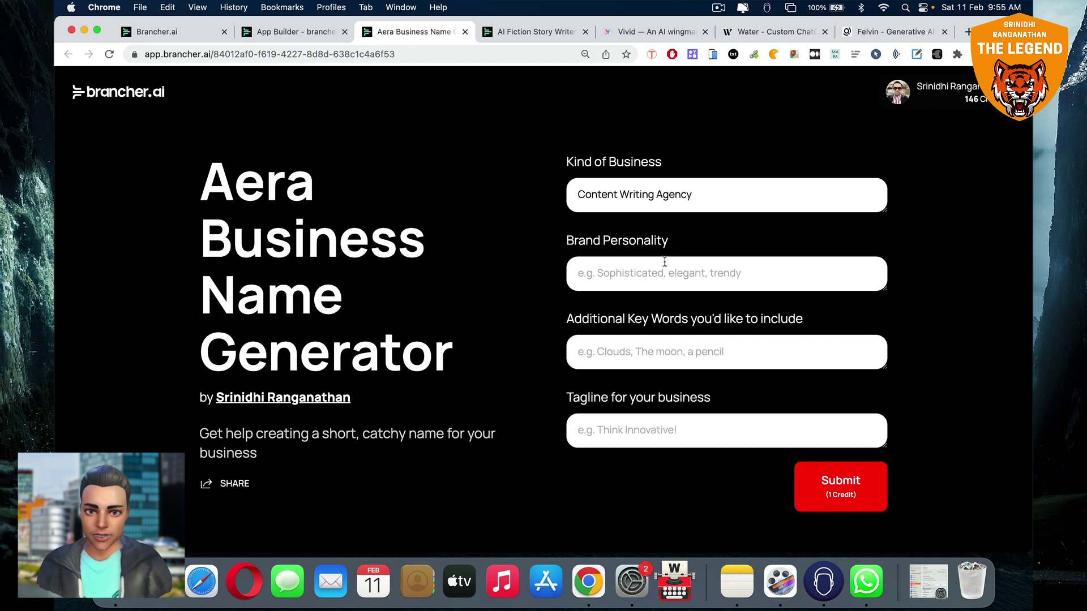
# Fill in Trendy personality, keywords 'Writing, Content Writing' and tagline 'Quality Writing Works Guaranteed!'
pyautogui.write('Trendy')
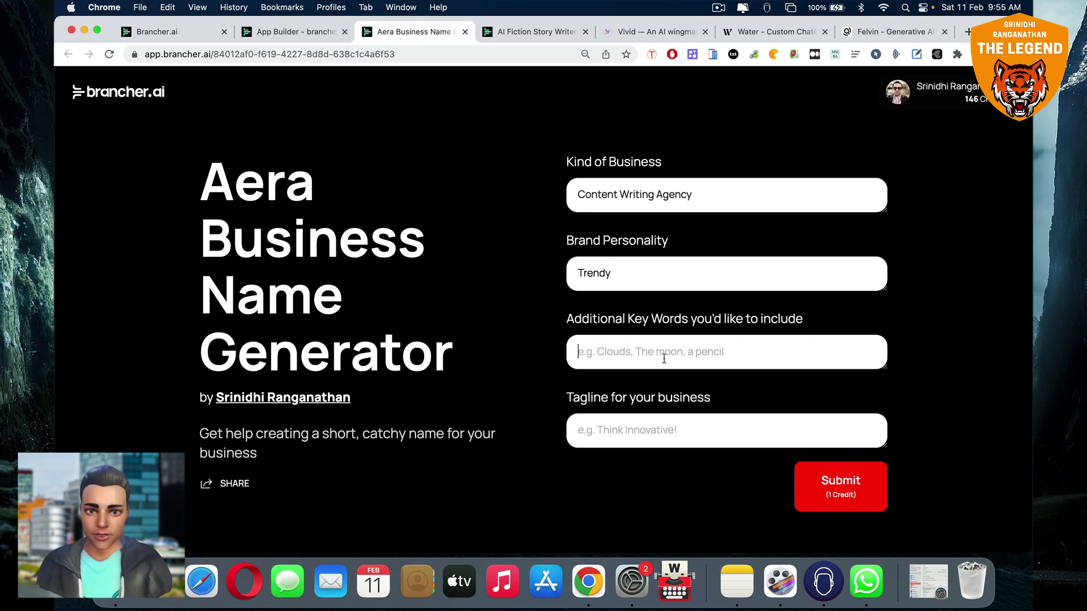
pyautogui.write('Writing, Cont')
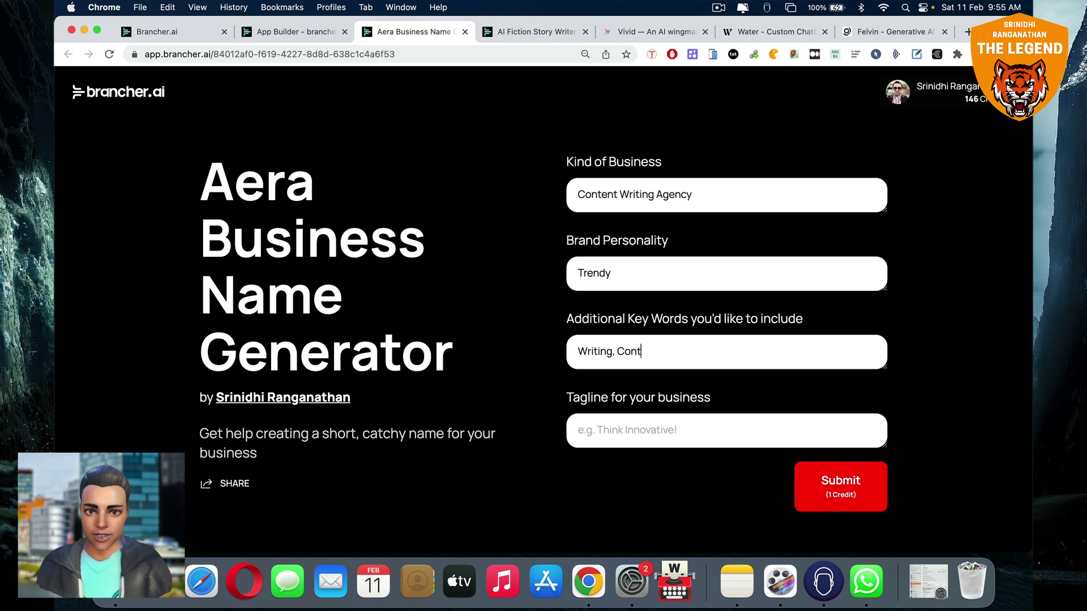
pyautogui.write('ent Wriing')
pyautogui.write('W')
pyautogui.press('BackSpace')
pyautogui.write('Au')
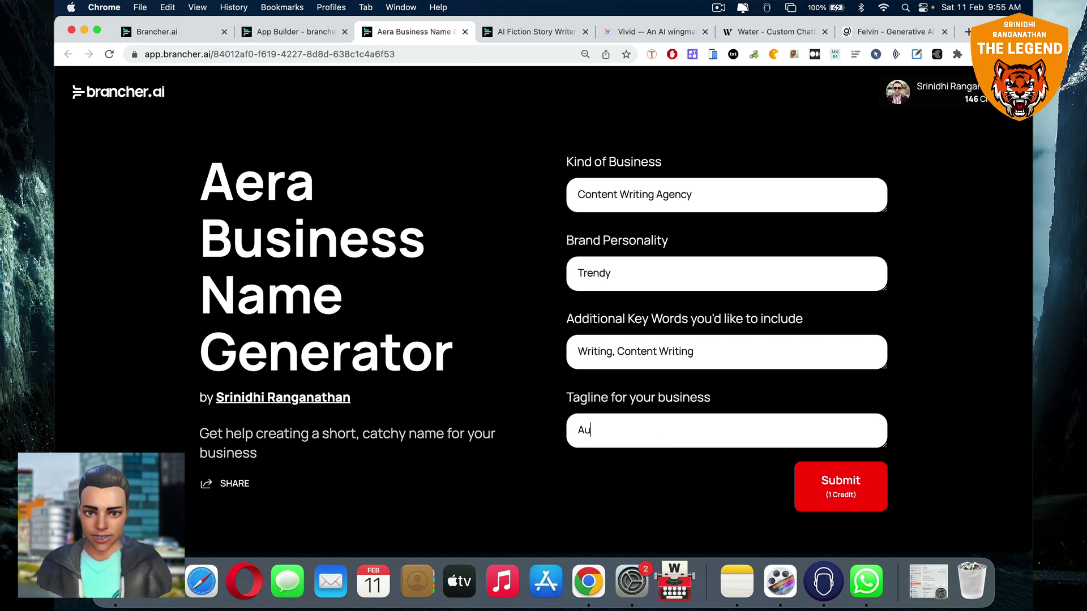
pyautogui.write('tomated Writing')
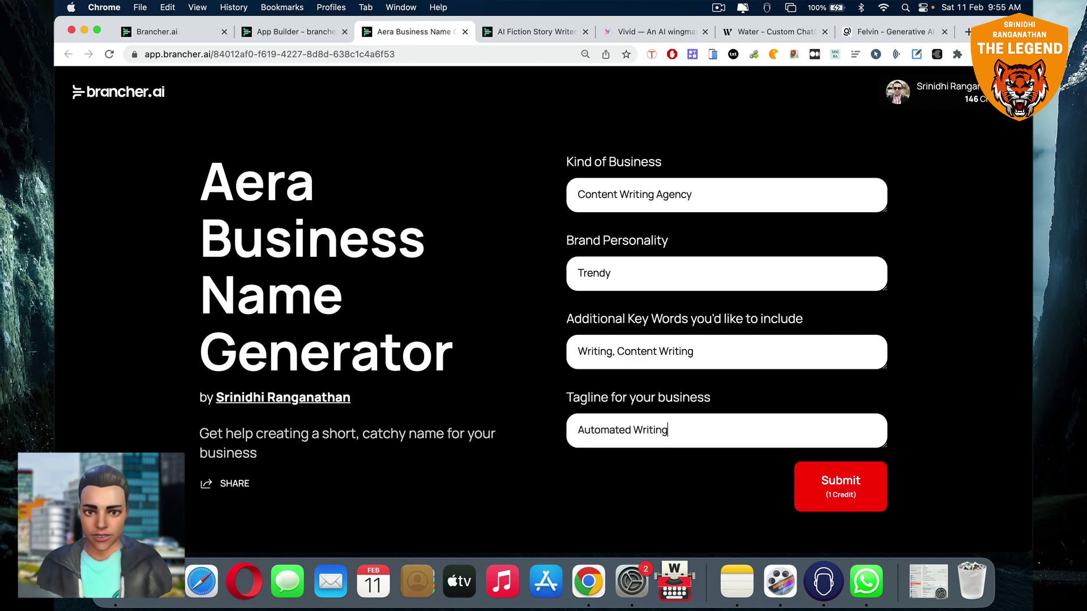
pyautogui.press('super+a')
pyautogui.write('Qua')
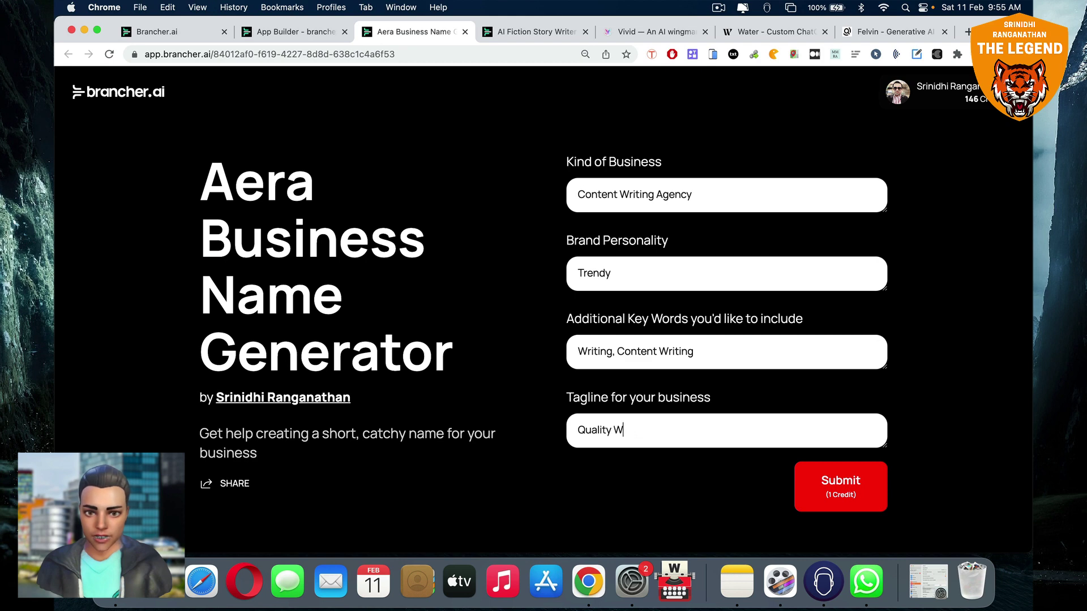
pyautogui.write('lity Works G')
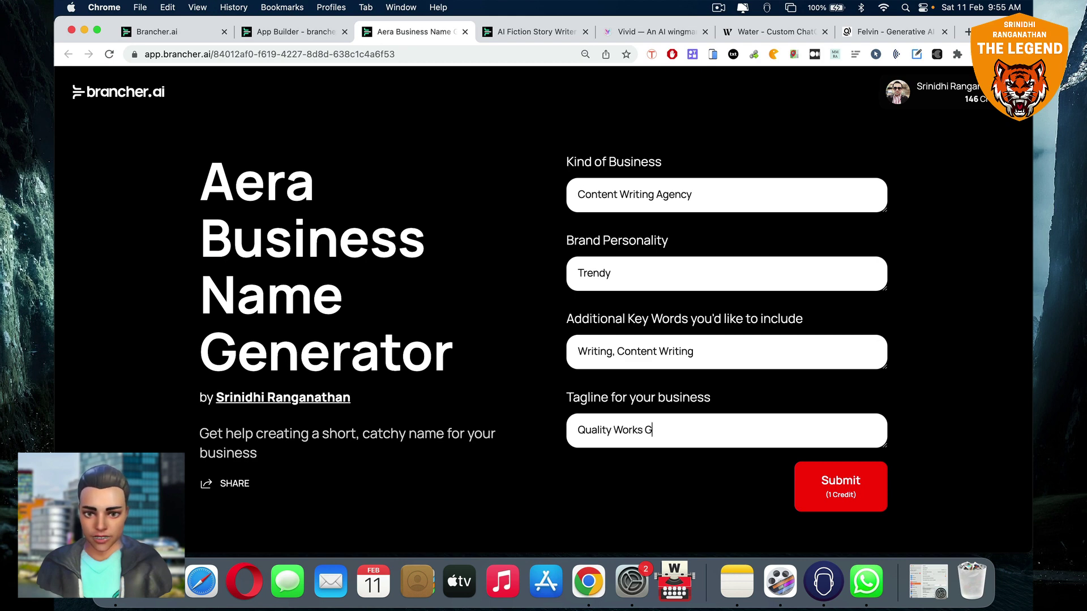
pyautogui.write('uaranteed!')
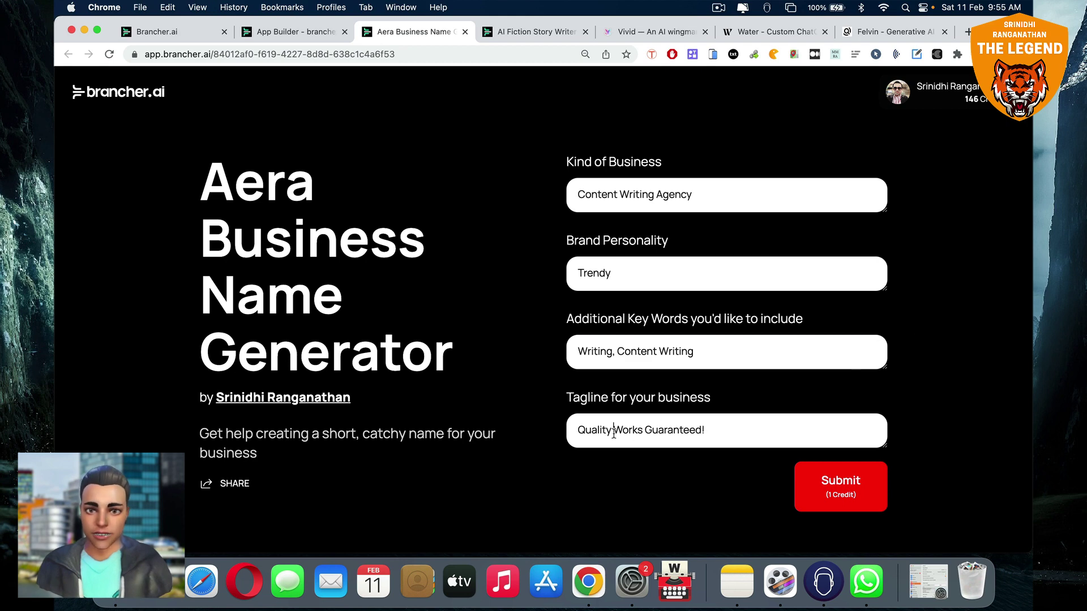
pyautogui.write('Writing')
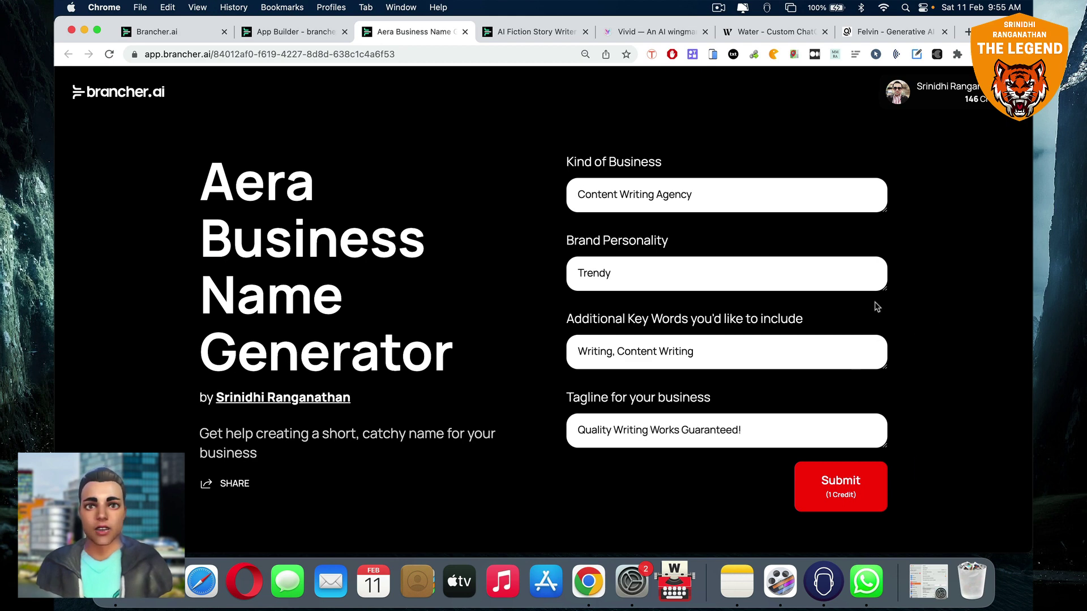
pyautogui.scroll(-3, 738, 246)
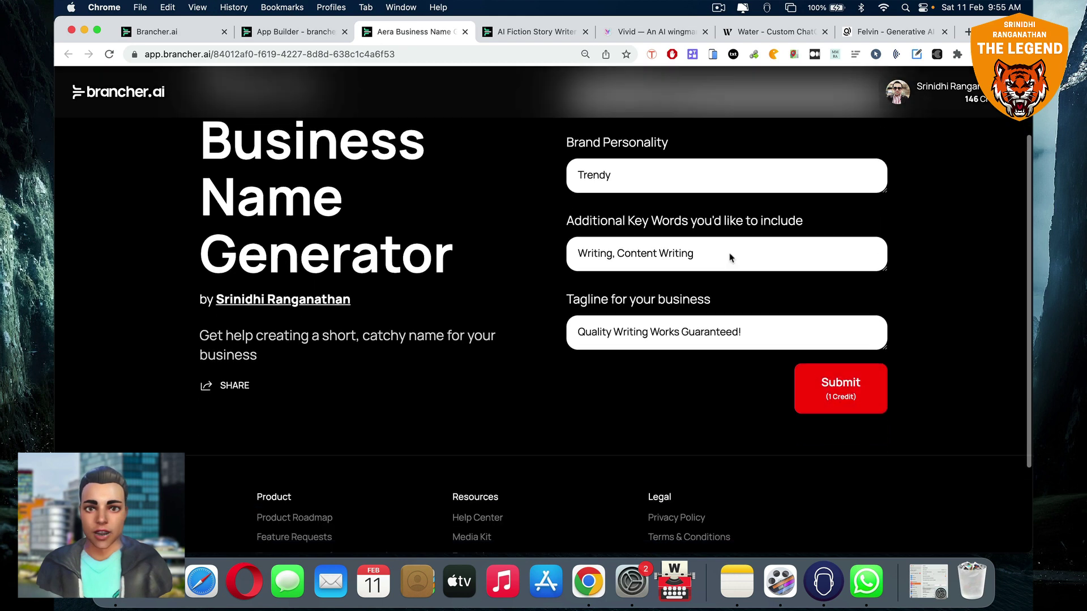
pyautogui.scroll(3, 729, 250)
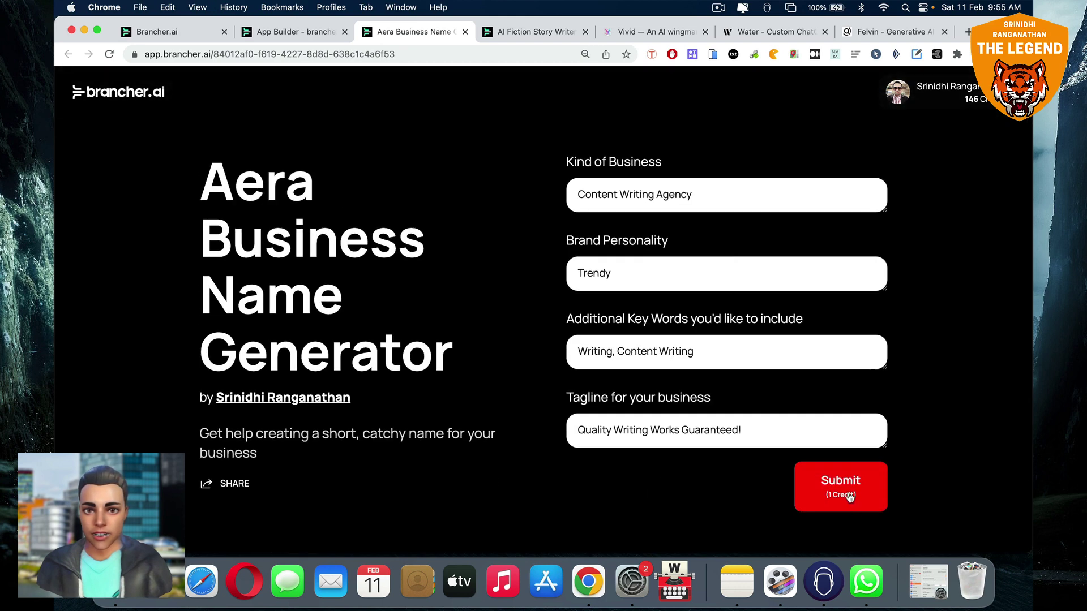
pyautogui.click(849, 496)
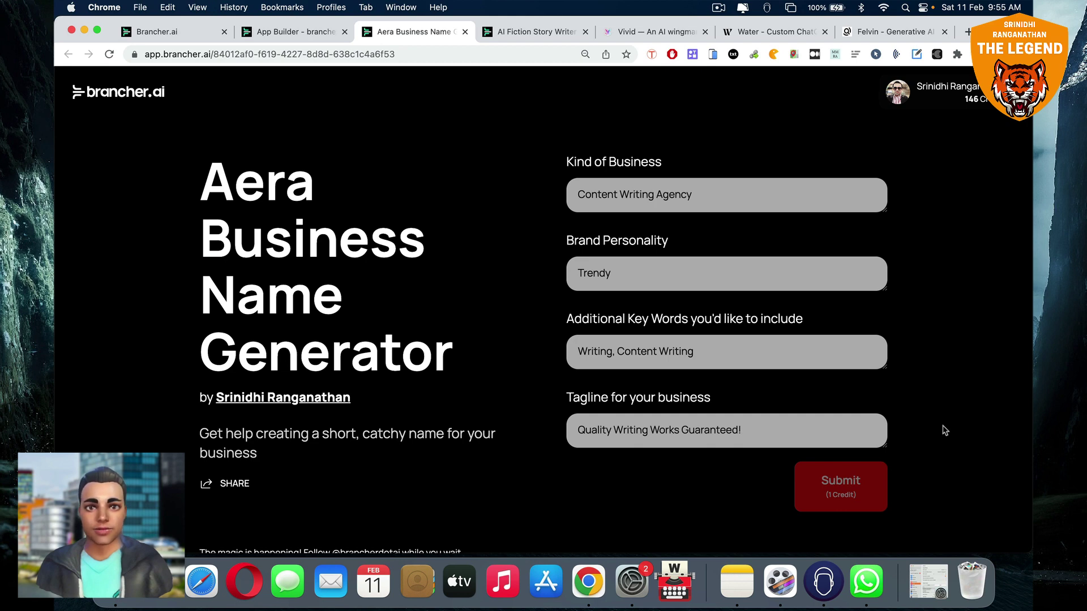
pyautogui.scroll(-6, 944, 430)
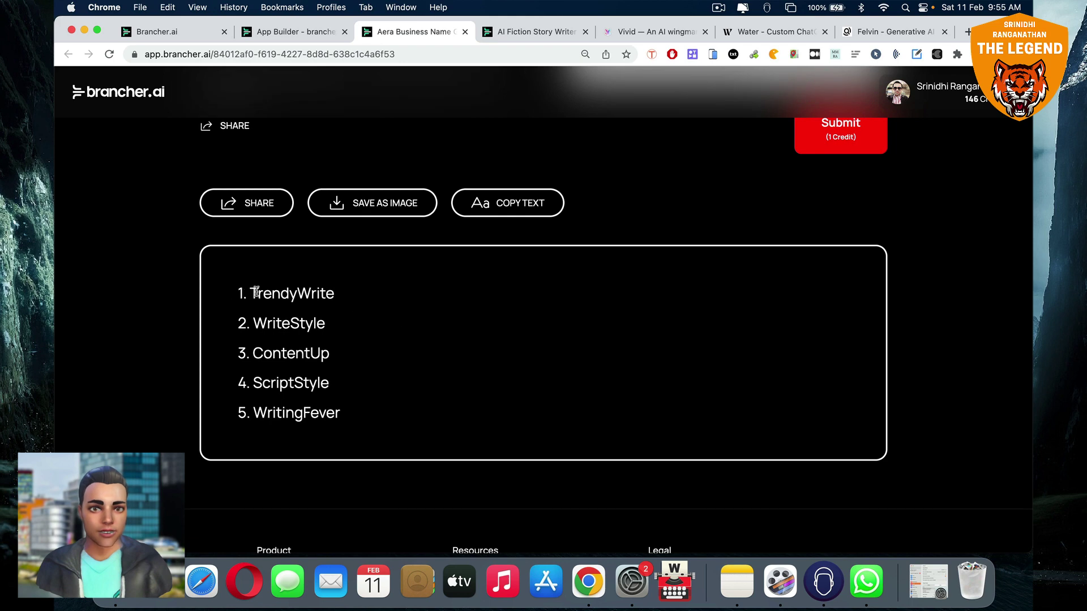
pyautogui.moveTo(257, 291); pyautogui.dragTo(366, 297)
pyautogui.moveTo(258, 323); pyautogui.dragTo(368, 324)
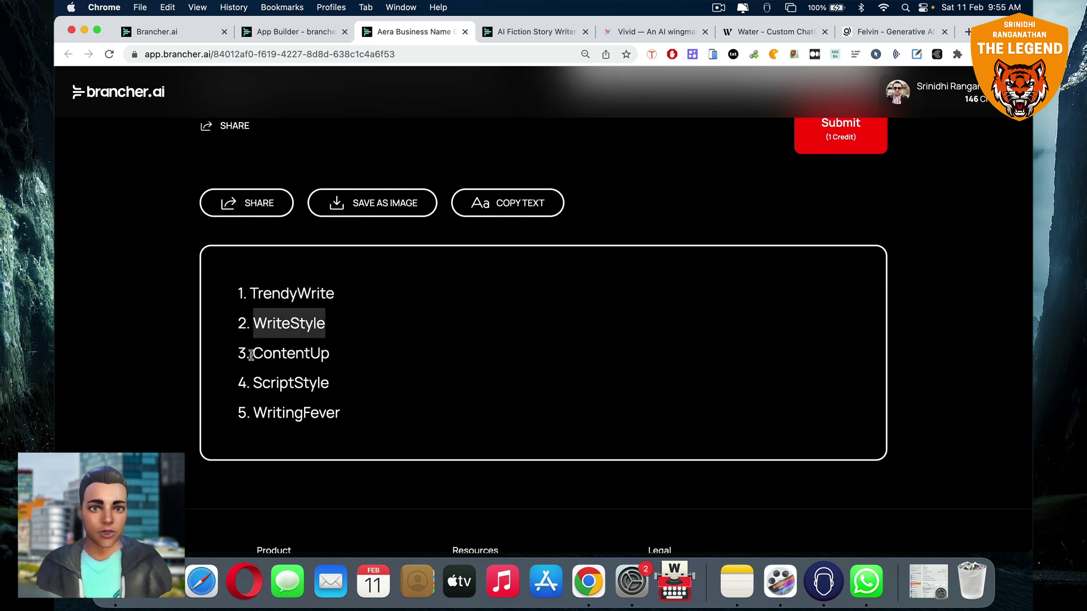
pyautogui.moveTo(251, 354); pyautogui.dragTo(372, 355)
pyautogui.moveTo(256, 378); pyautogui.dragTo(354, 389)
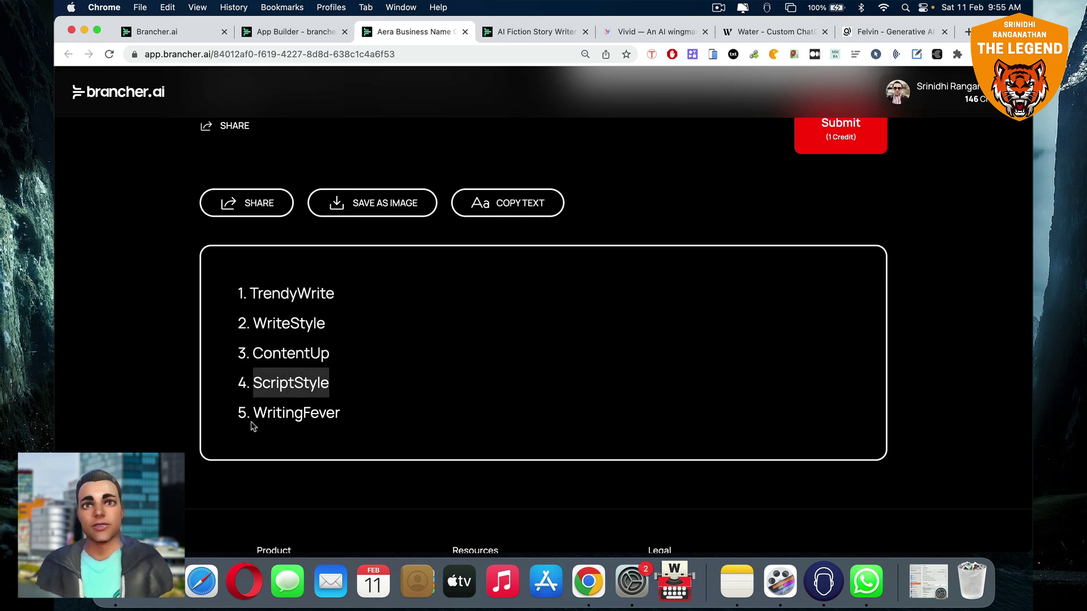
pyautogui.moveTo(252, 418); pyautogui.dragTo(376, 419)
pyautogui.scroll(6, 467, 400)
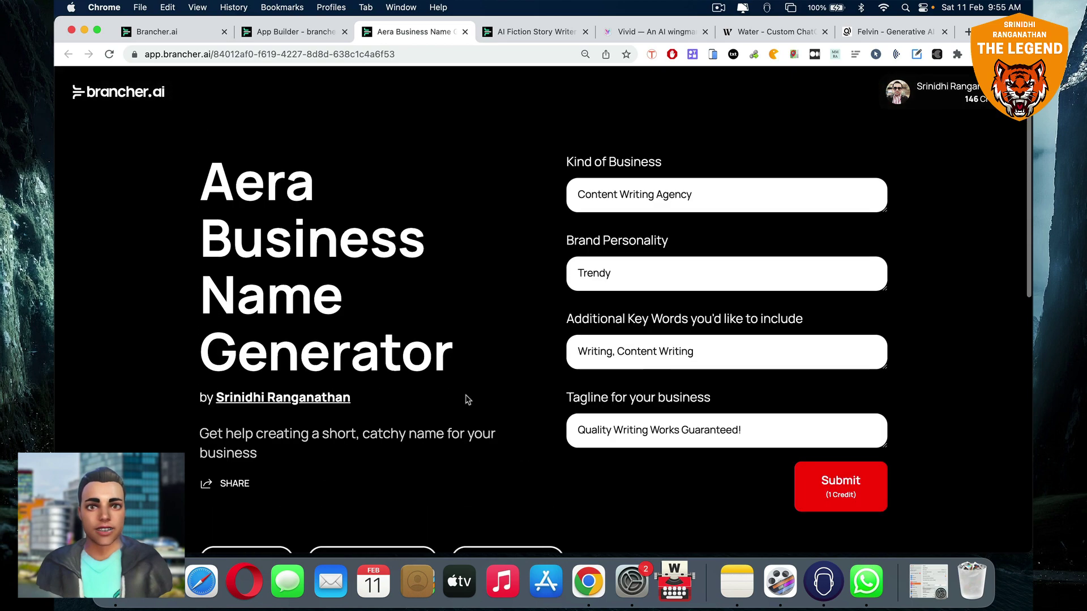
pyautogui.scroll(-4, 468, 399)
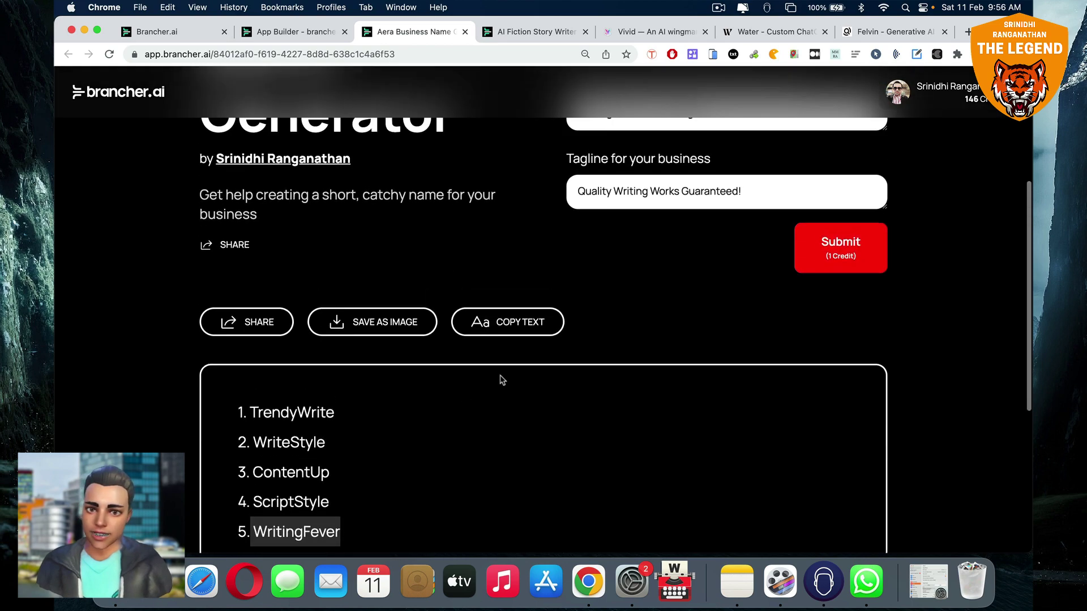
pyautogui.scroll(3, 501, 379)
pyautogui.scroll(-5, 501, 379)
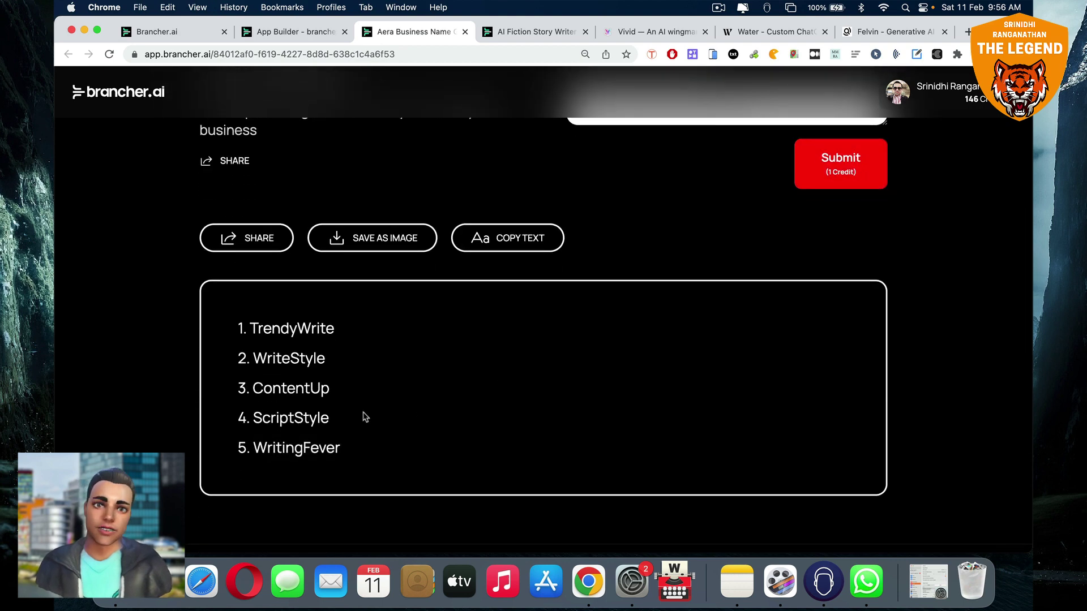
pyautogui.scroll(1, 368, 455)
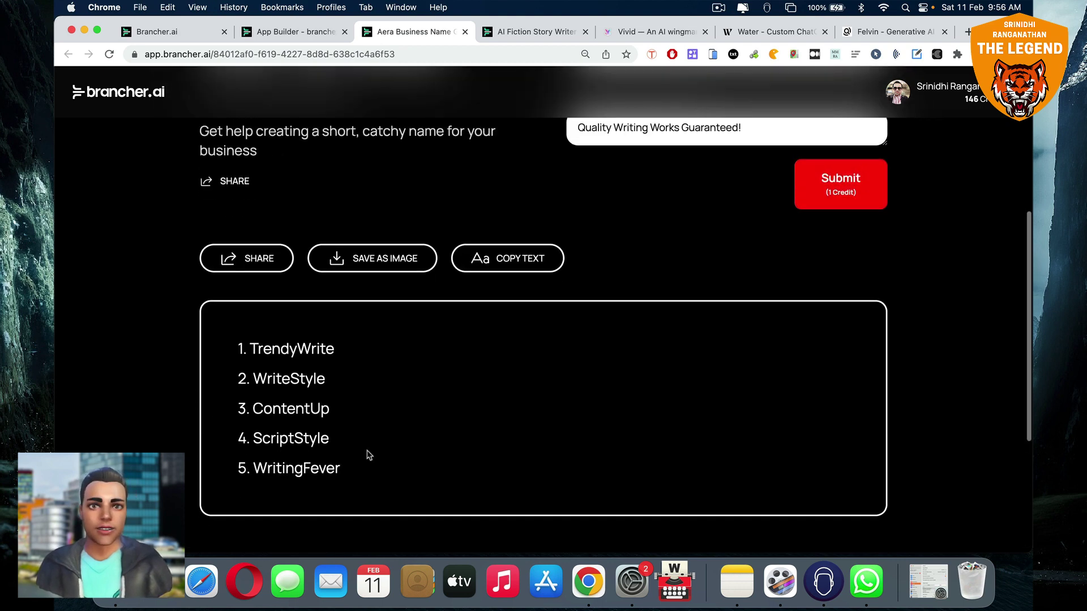
pyautogui.moveTo(343, 475); pyautogui.dragTo(249, 349)
pyautogui.click(325, 371)
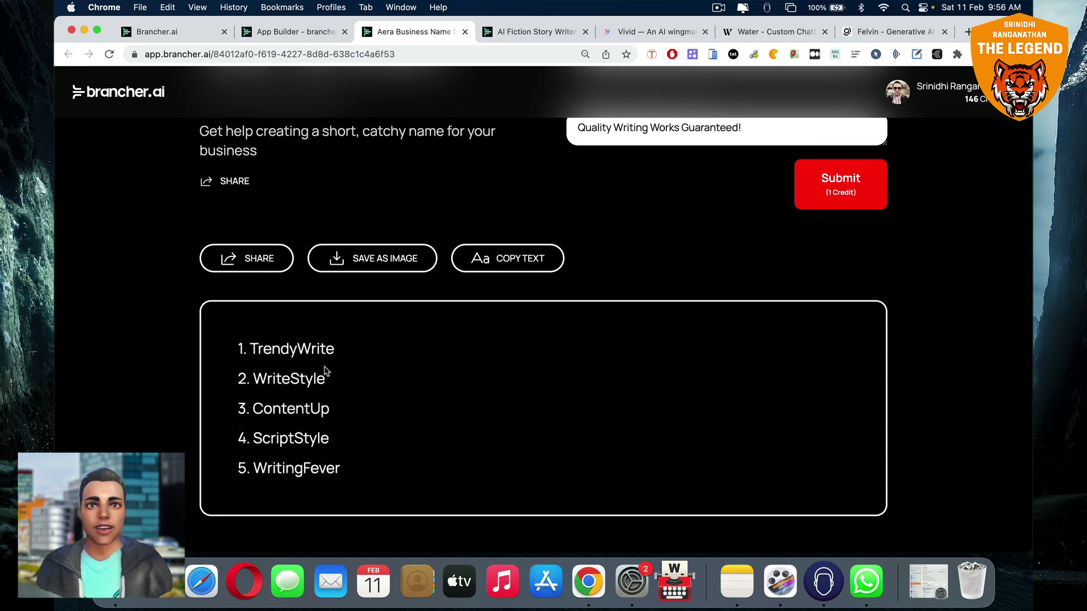
pyautogui.scroll(10, 412, 306)
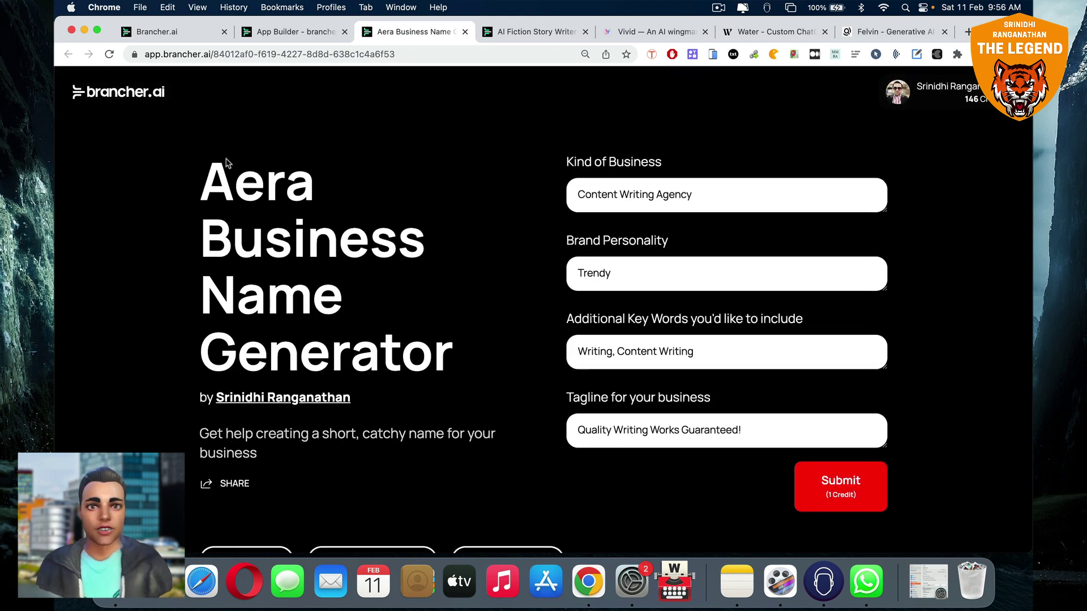
# Return to Brancher.ai's App Builder and open the Template Library
pyautogui.click(182, 35)
pyautogui.scroll(-12, 669, 155)
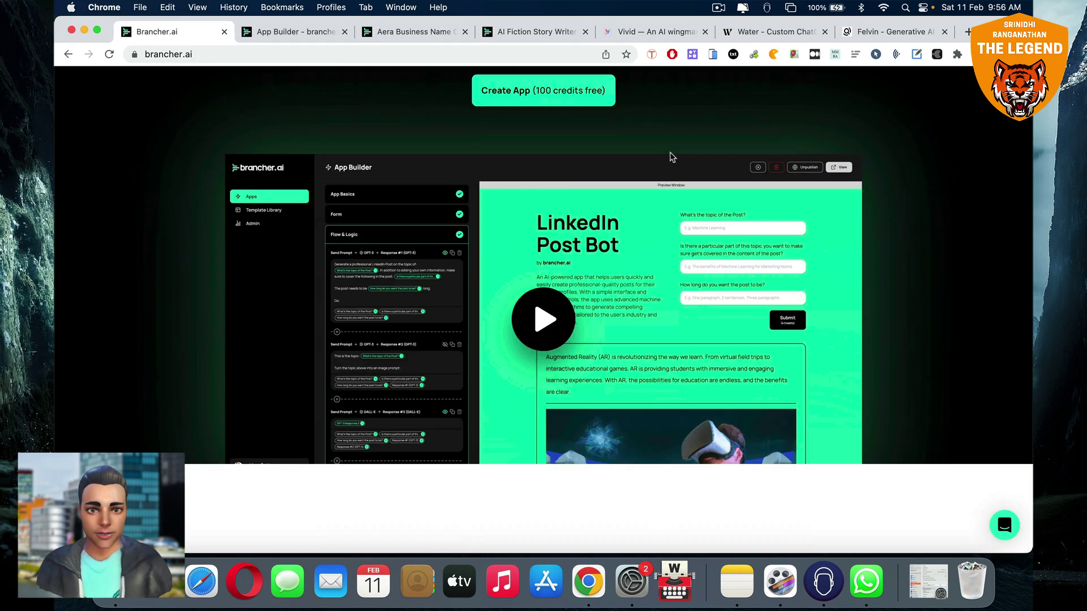
pyautogui.click(391, 35)
pyautogui.click(295, 32)
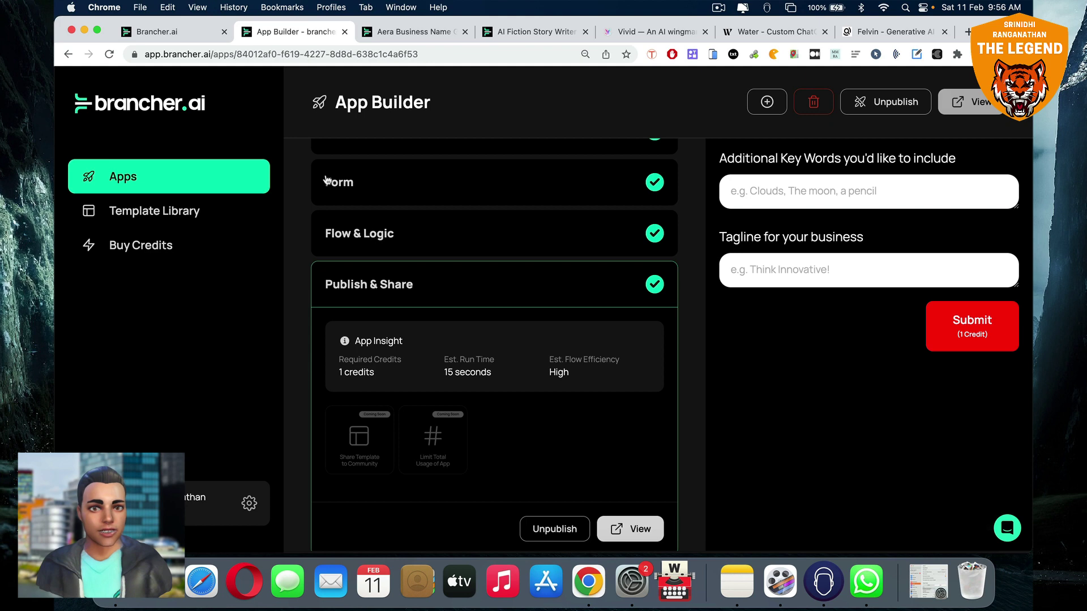
pyautogui.click(181, 212)
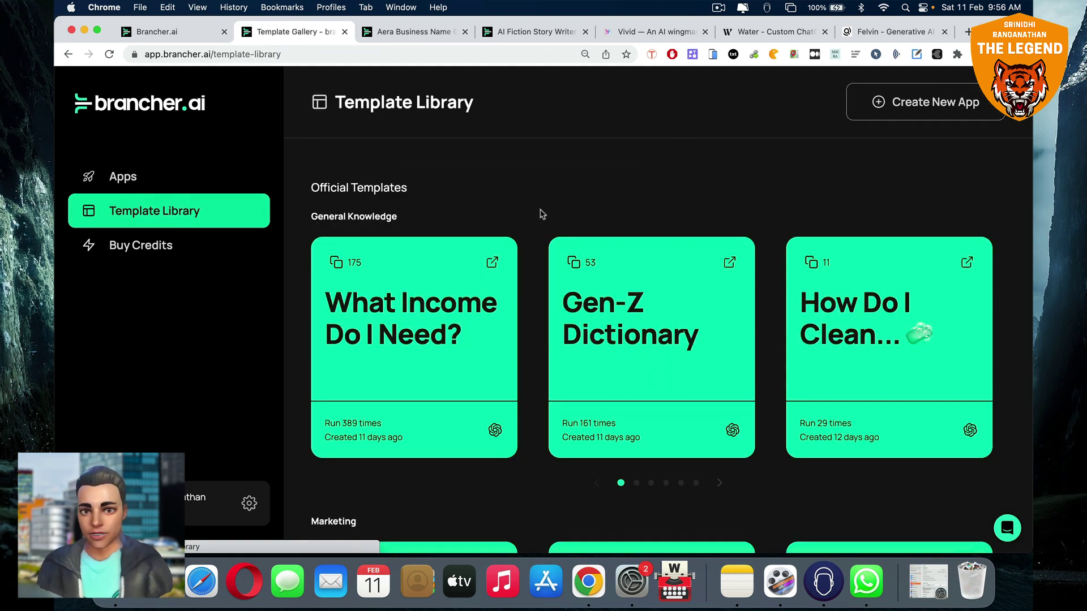
# Scroll through the official template categories, ending at the General Knowledge group
pyautogui.scroll(-20, 1023, 203)
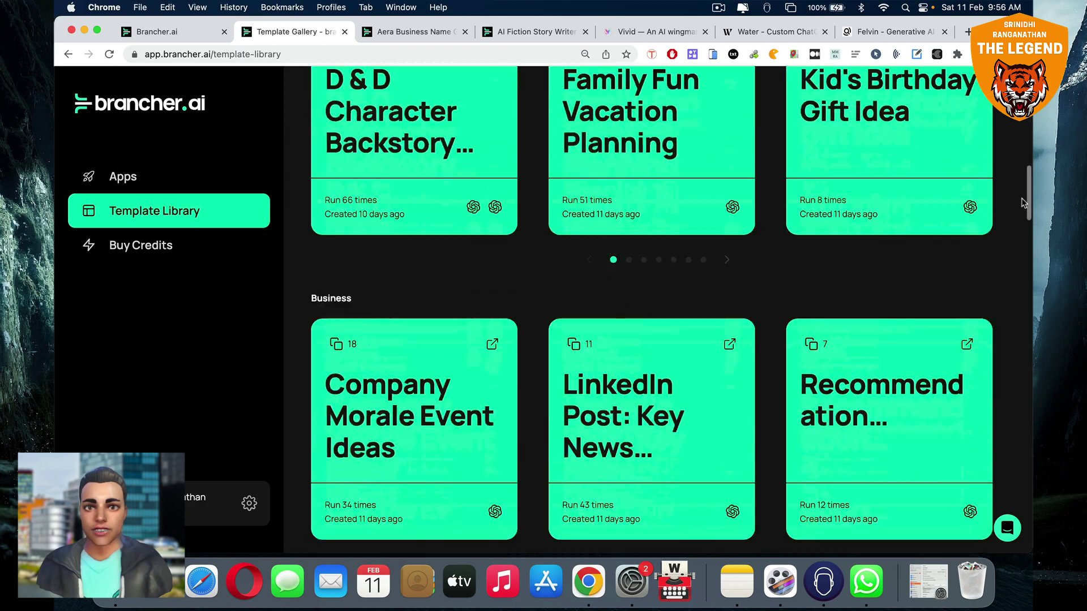
pyautogui.scroll(-13, 1023, 202)
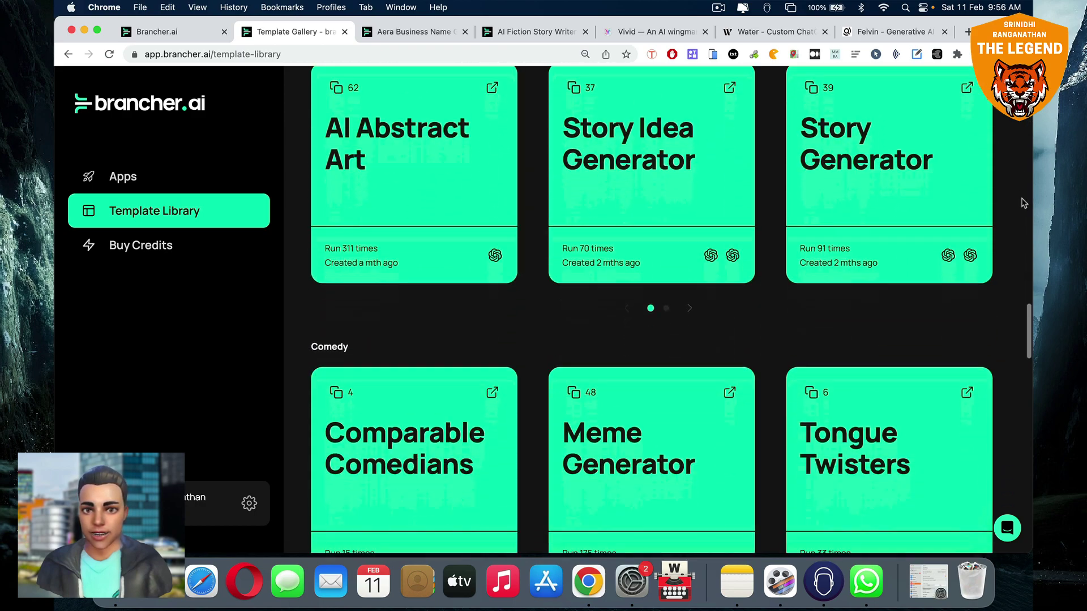
pyautogui.scroll(-12, 1023, 202)
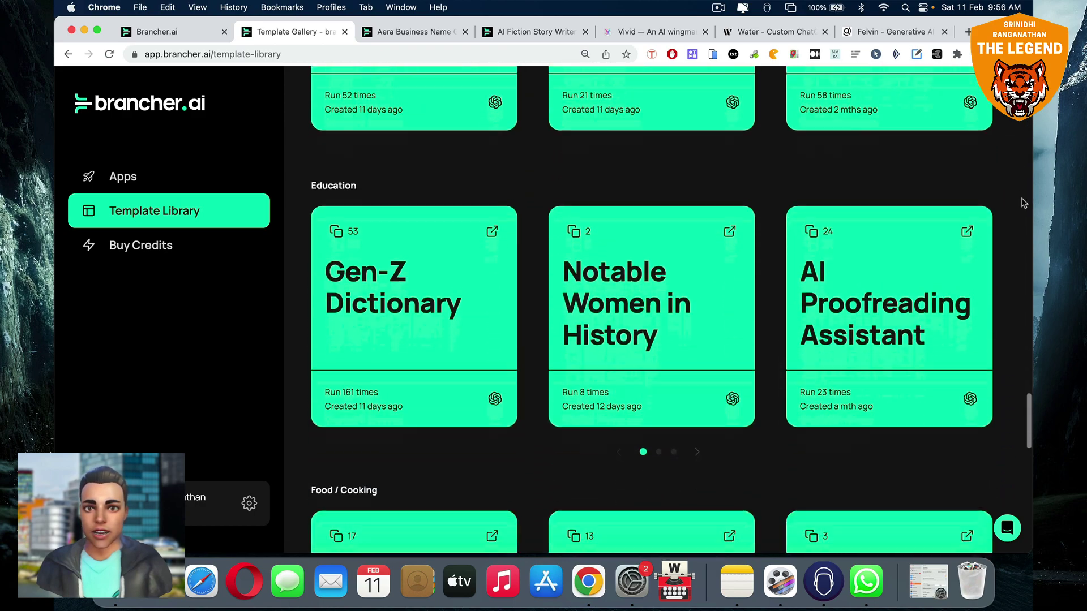
pyautogui.scroll(-12, 1023, 202)
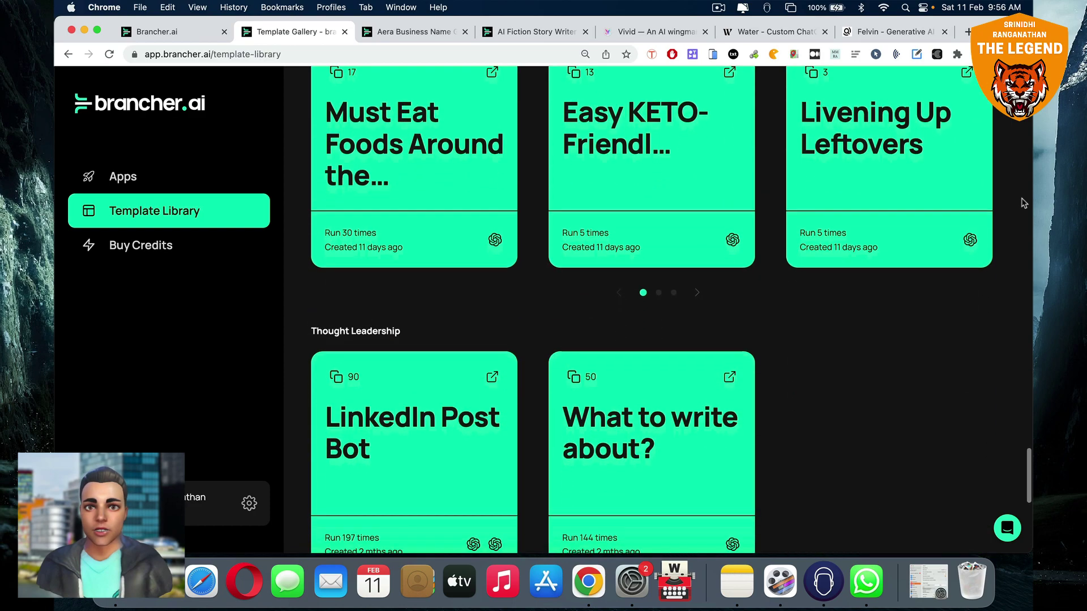
pyautogui.scroll(12, 1024, 206)
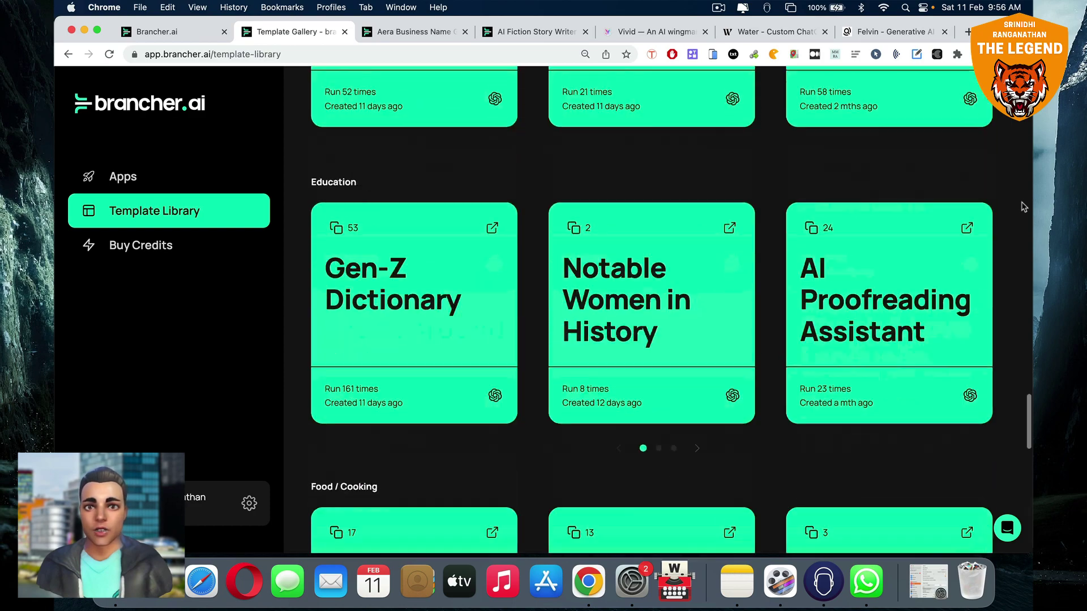
pyautogui.scroll(4, 1023, 206)
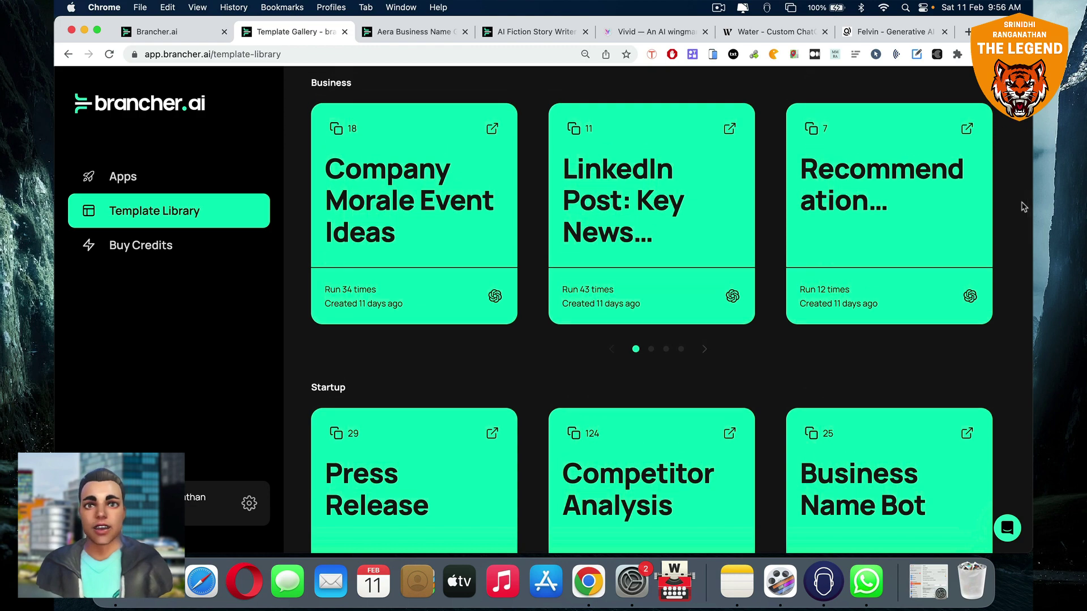
pyautogui.scroll(-10, 534, 187)
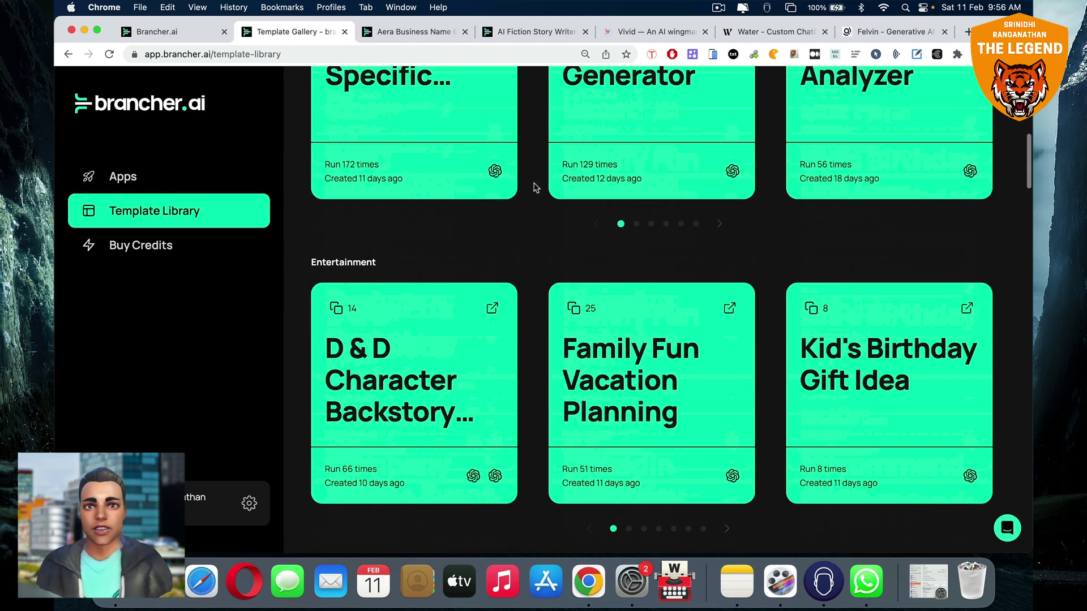
pyautogui.scroll(10, 533, 187)
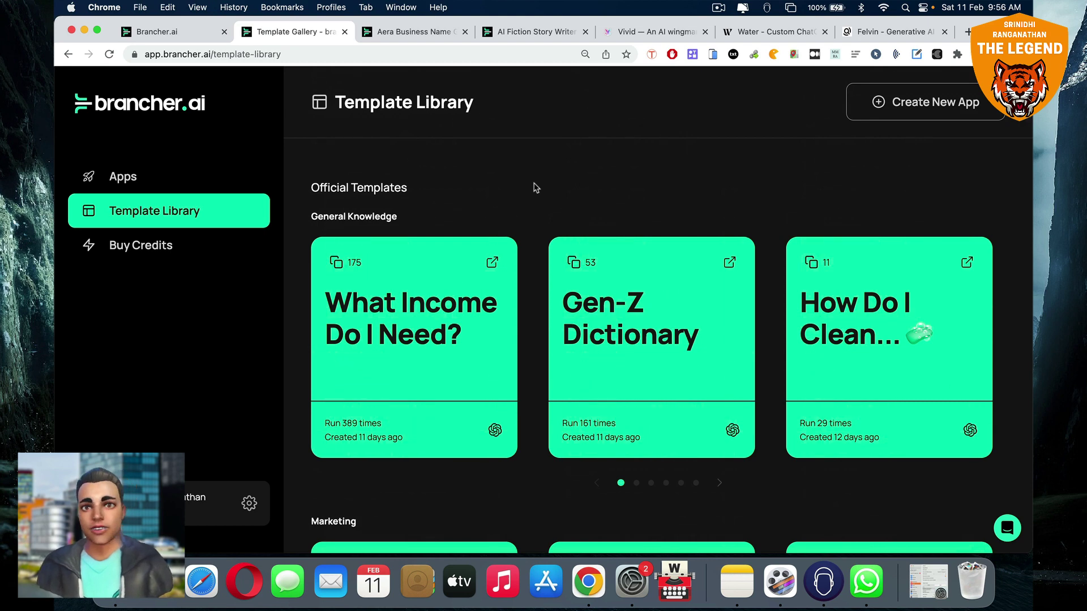
# Switch from the Aera Business Name Generator tab to the live AI Fiction Story Writer (Beta): Aera Mini 3.0 page
pyautogui.scroll(-4, 534, 187)
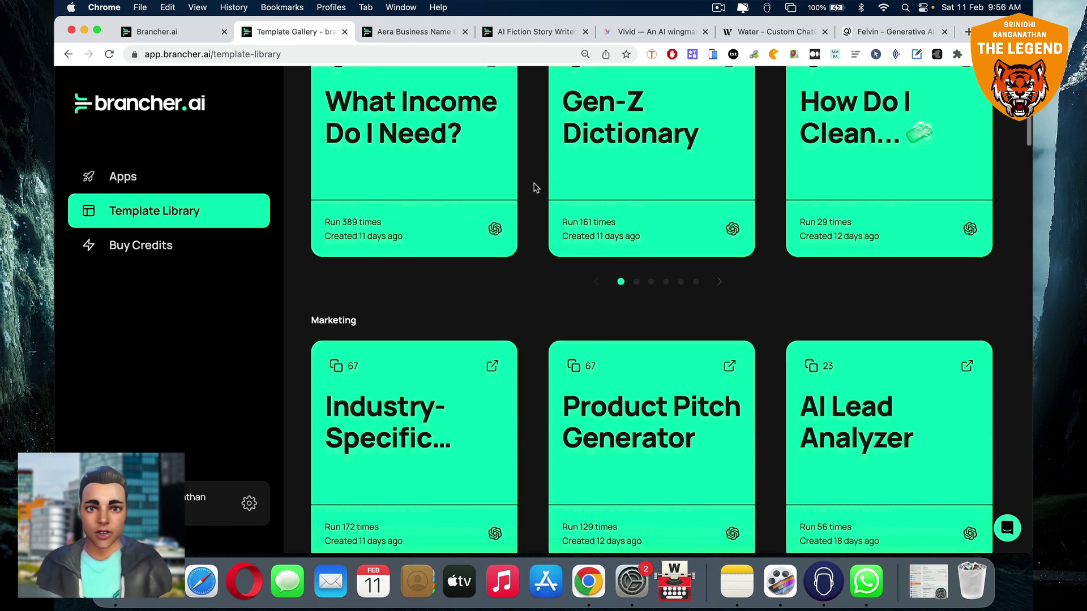
pyautogui.scroll(4, 534, 187)
pyautogui.click(421, 33)
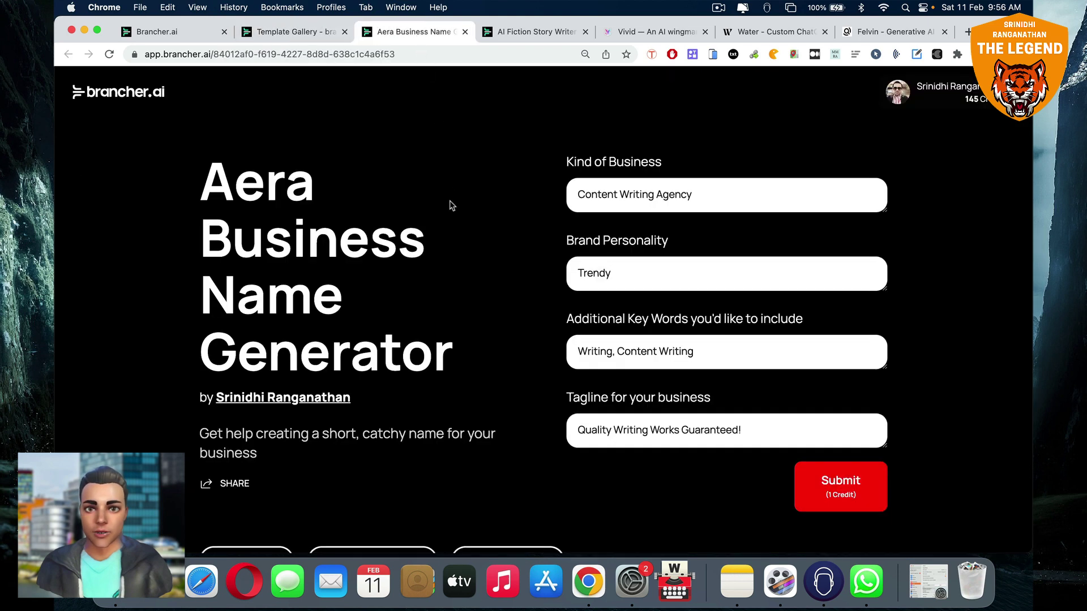
pyautogui.scroll(-2, 451, 205)
pyautogui.scroll(2, 451, 205)
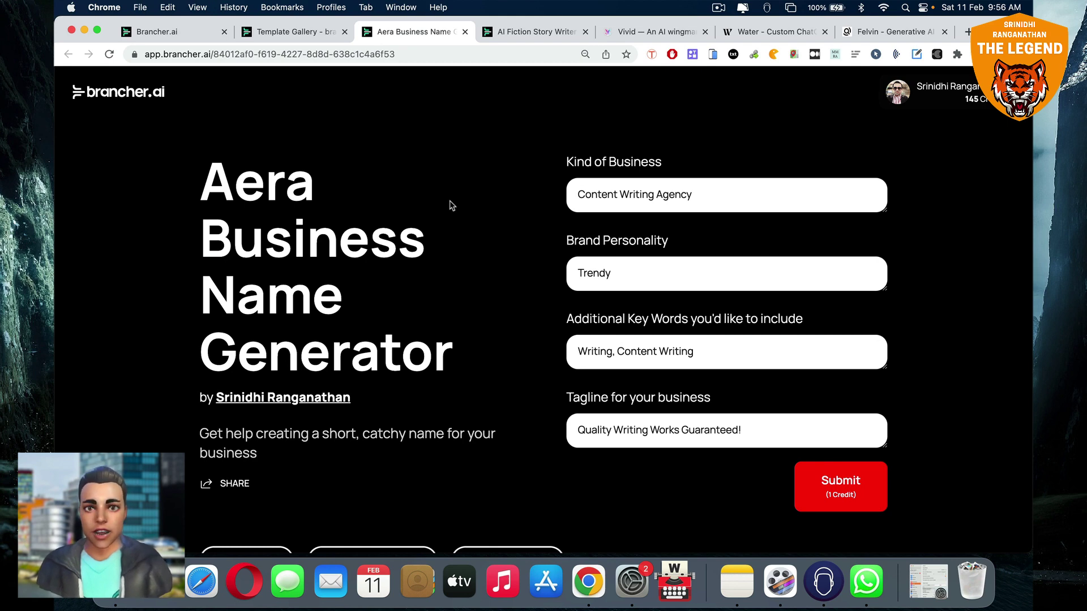
pyautogui.click(525, 34)
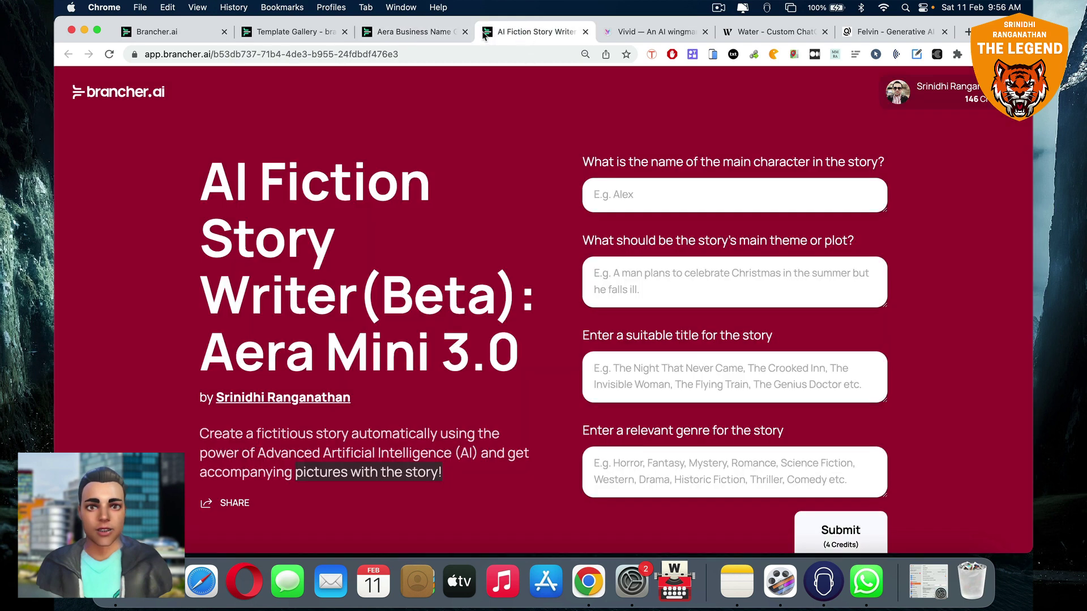
pyautogui.click(435, 34)
pyautogui.click(498, 35)
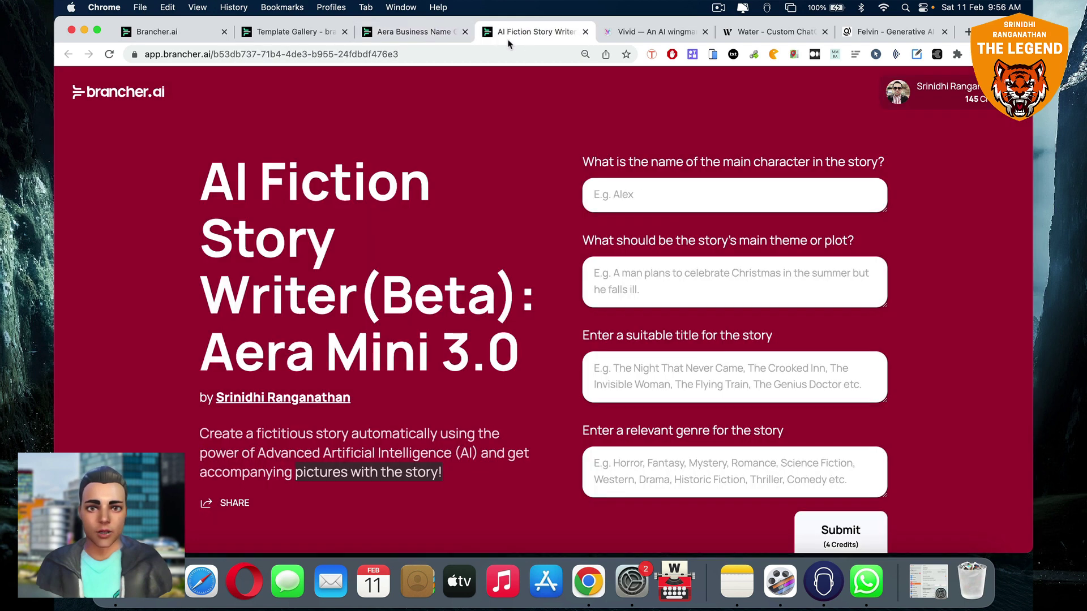
# Open vivid.lol, highlight the AI code generation line, and scroll down the page
pyautogui.click(627, 36)
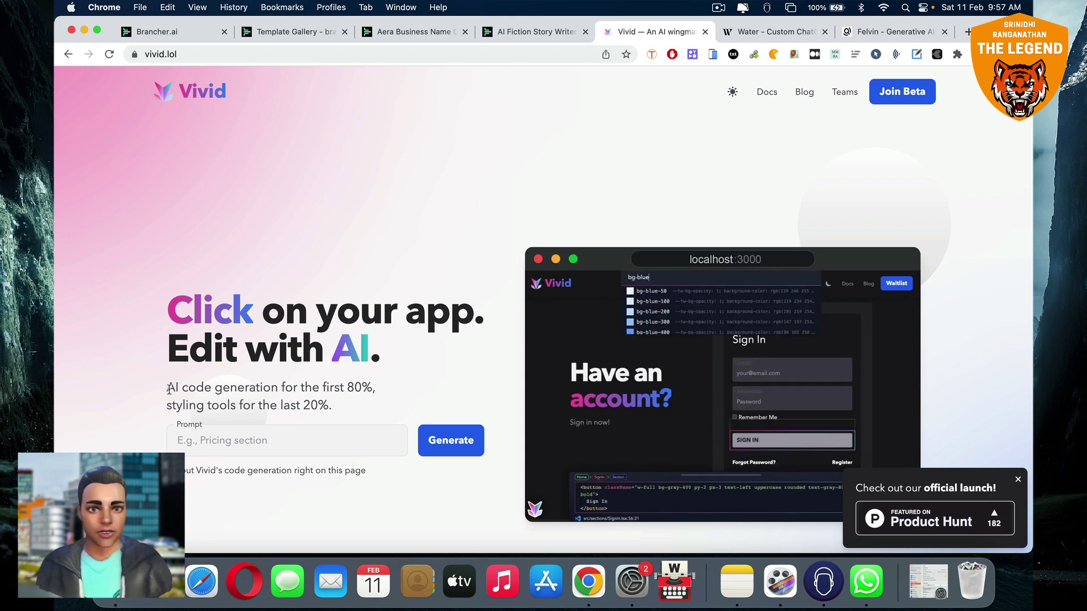
pyautogui.moveTo(167, 388); pyautogui.dragTo(368, 394)
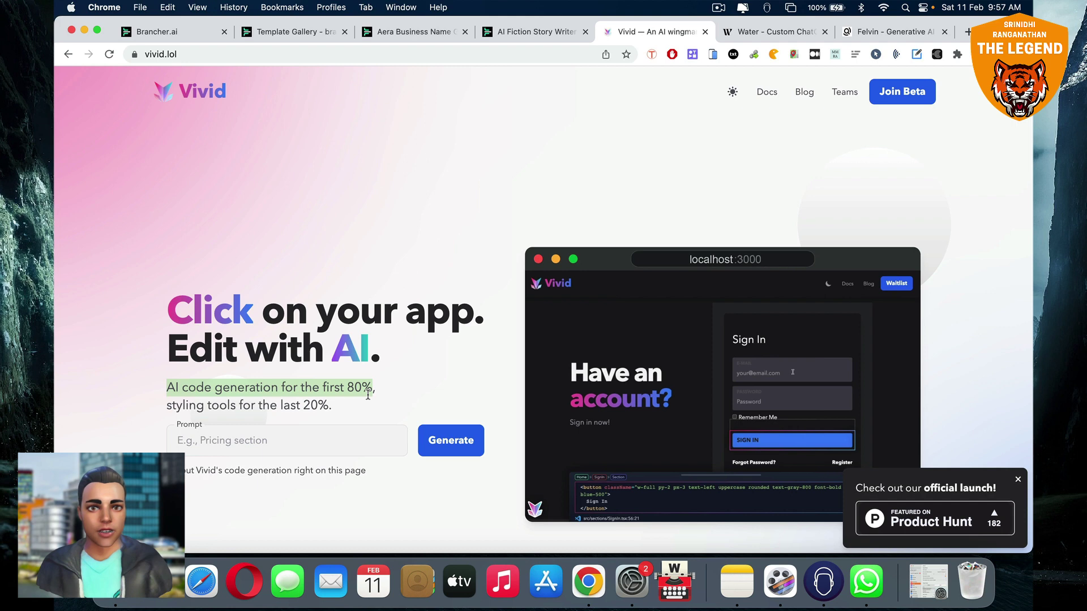
pyautogui.scroll(-1, 575, 362)
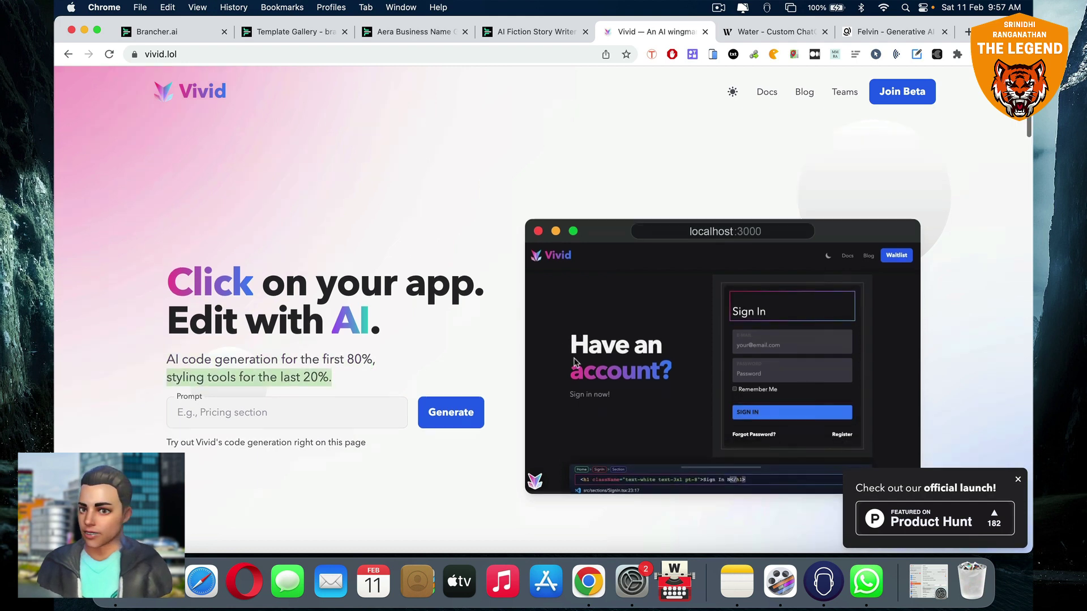
pyautogui.scroll(-5, 619, 388)
pyautogui.scroll(-3, 621, 388)
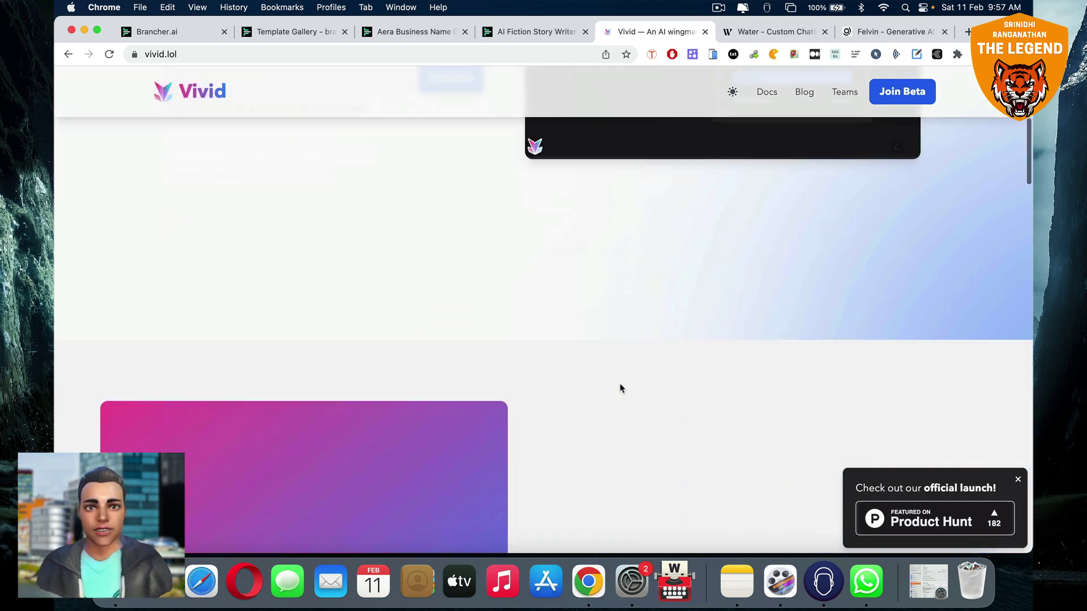
pyautogui.scroll(-4, 620, 387)
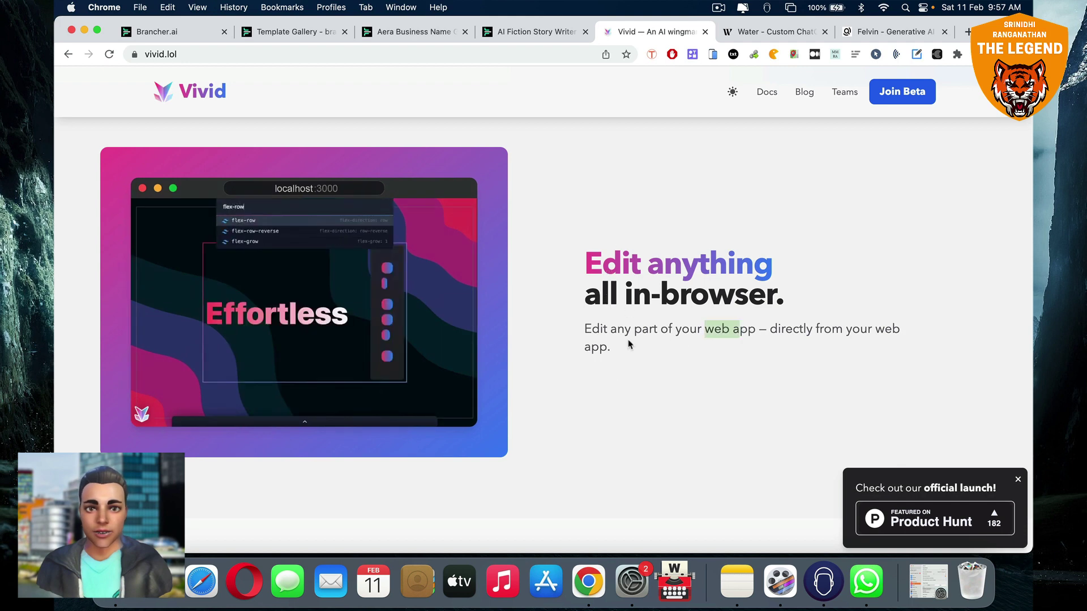
pyautogui.scroll(-5, 629, 342)
pyautogui.scroll(-3, 541, 332)
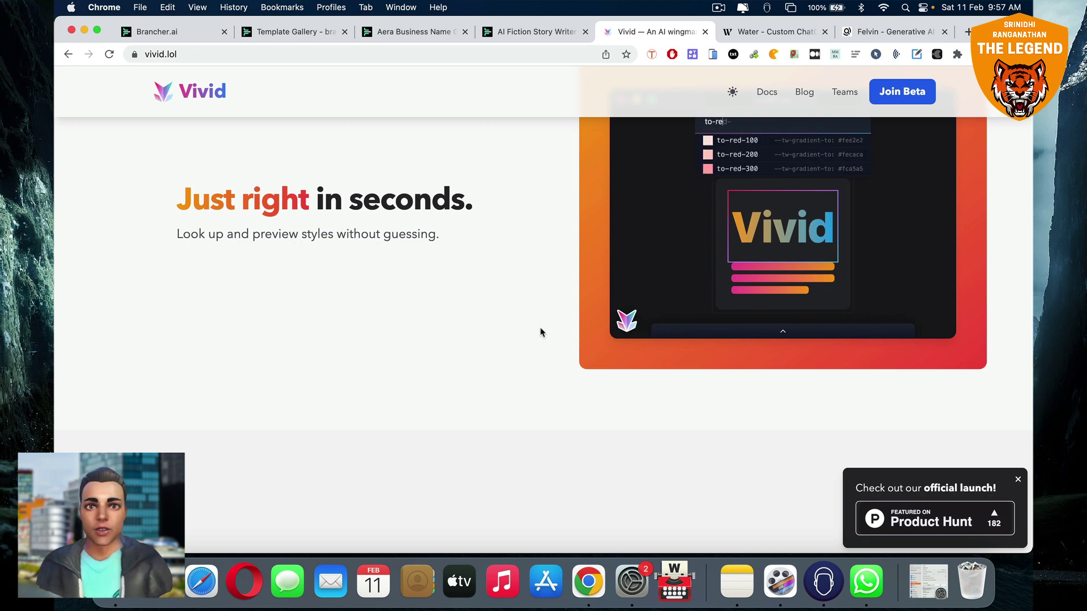
pyautogui.scroll(2, 540, 332)
pyautogui.scroll(-3, 541, 332)
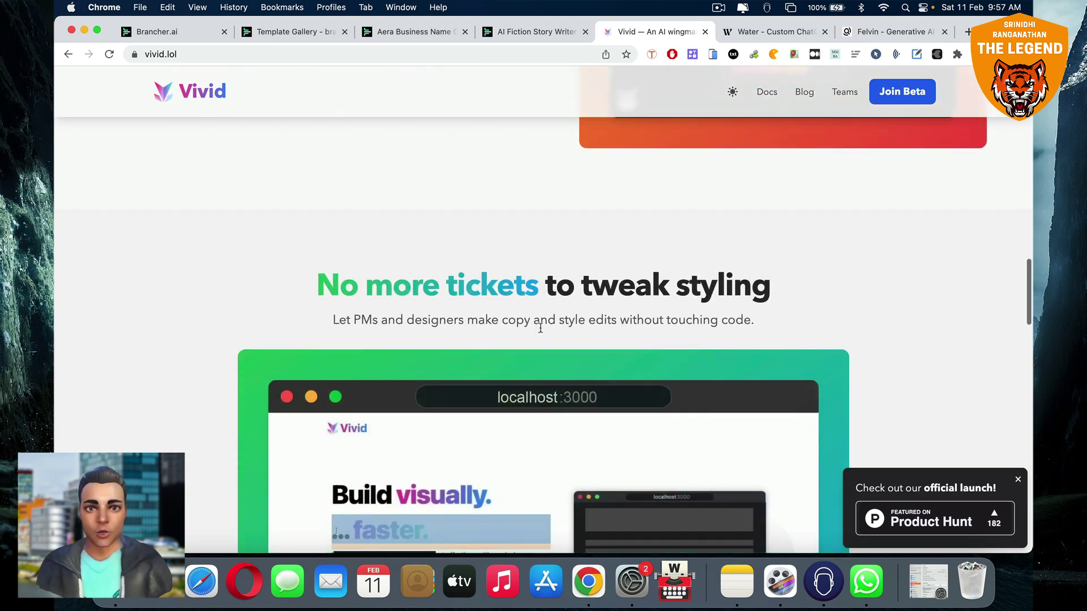
pyautogui.scroll(-1, 540, 328)
pyautogui.scroll(-10, 540, 327)
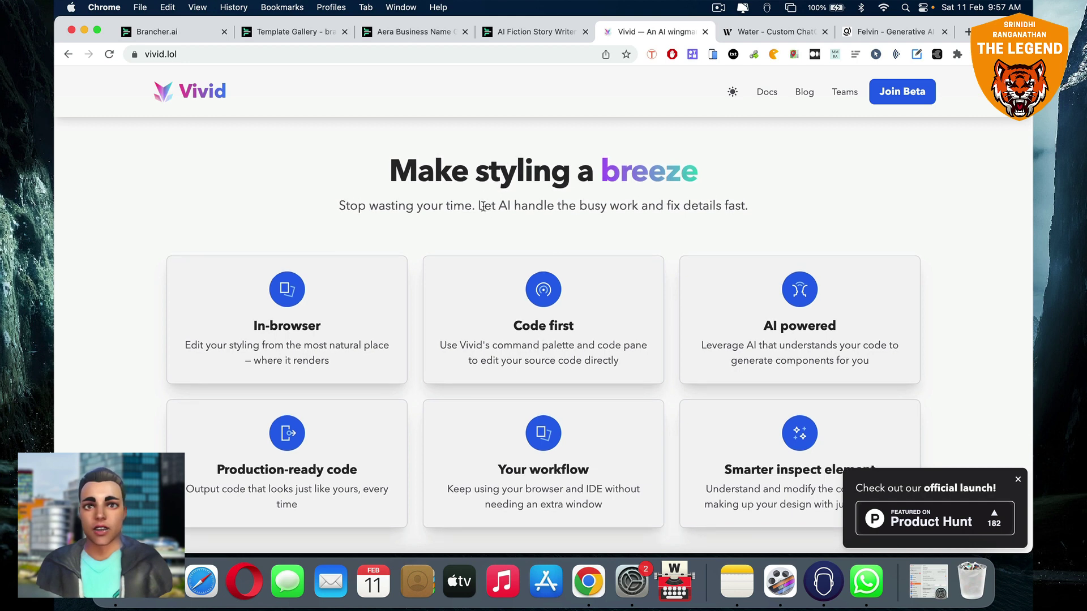
# Highlight the busy-work subtitle and the In-browser and AI powered card descriptions, then return to top
pyautogui.moveTo(479, 207); pyautogui.dragTo(655, 210)
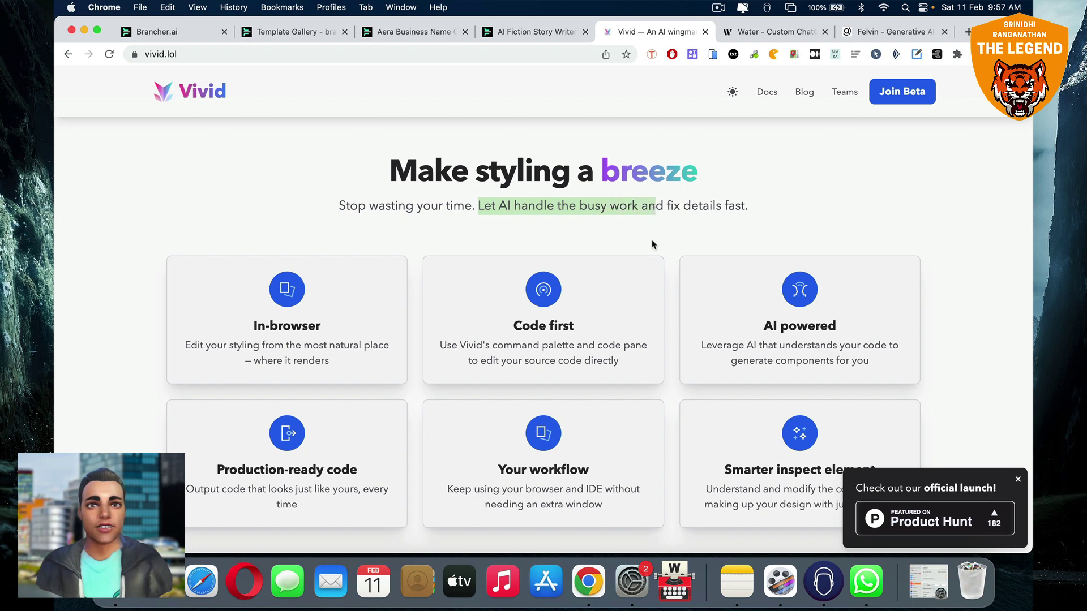
pyautogui.scroll(-2, 652, 245)
pyautogui.moveTo(193, 275); pyautogui.dragTo(622, 290)
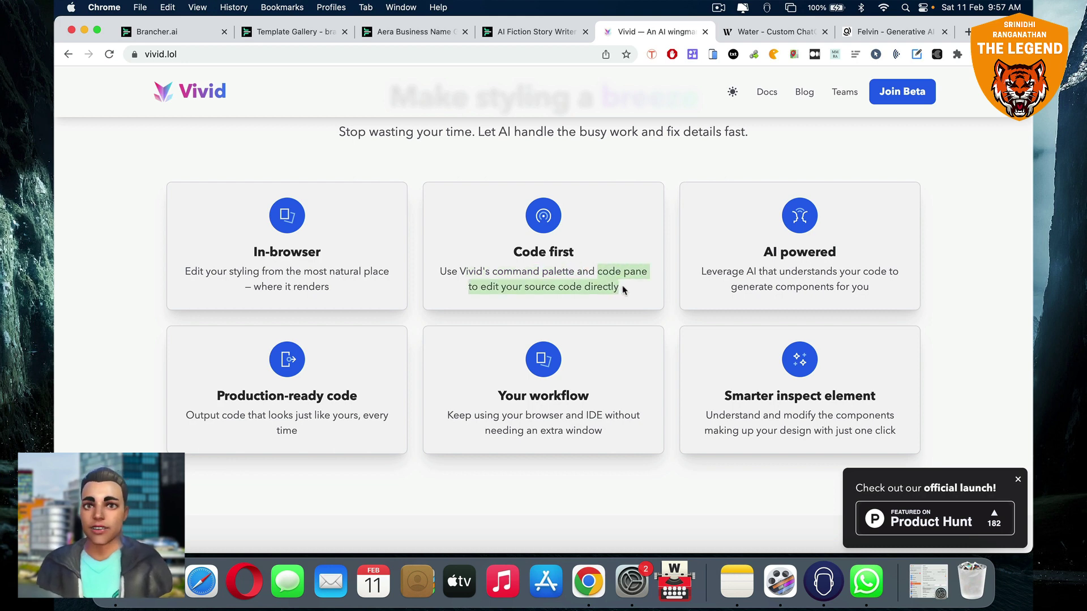
pyautogui.moveTo(702, 273); pyautogui.dragTo(870, 286)
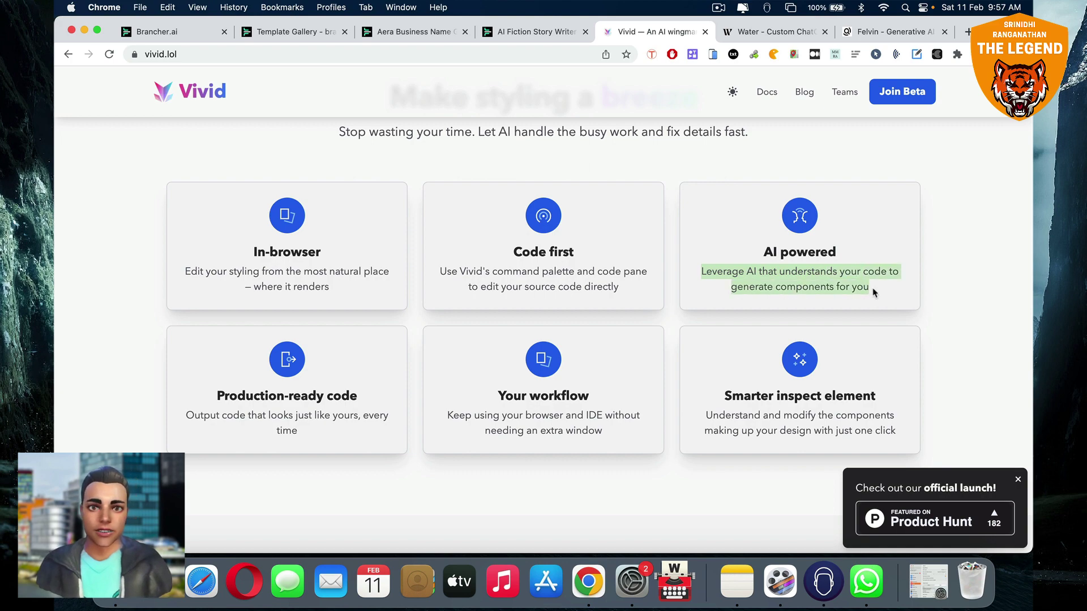
pyautogui.moveTo(300, 436); pyautogui.dragTo(249, 416)
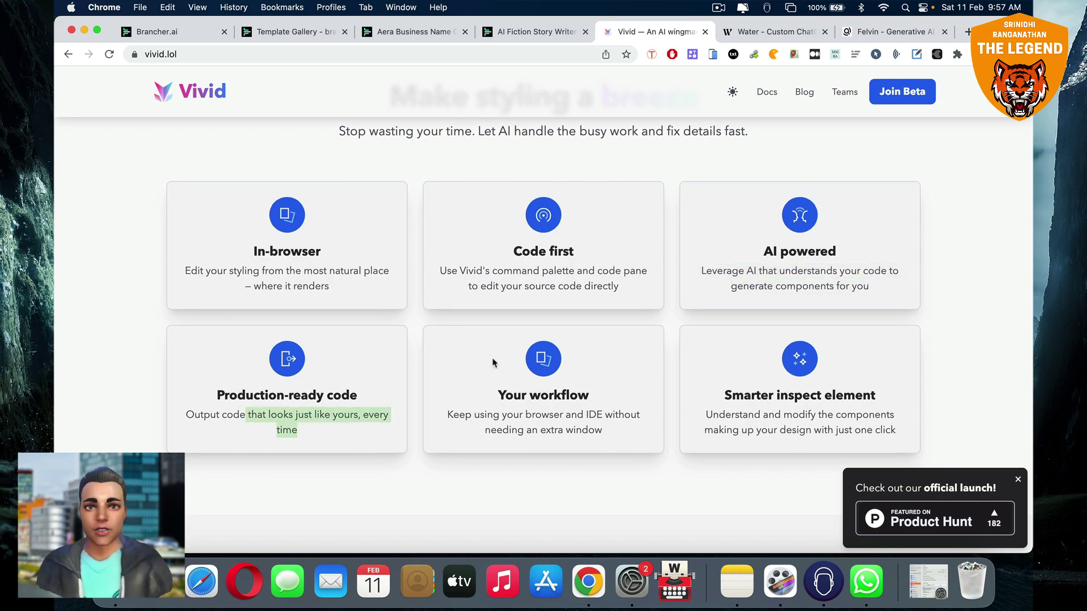
pyautogui.scroll(-10, 493, 364)
pyautogui.scroll(10, 492, 361)
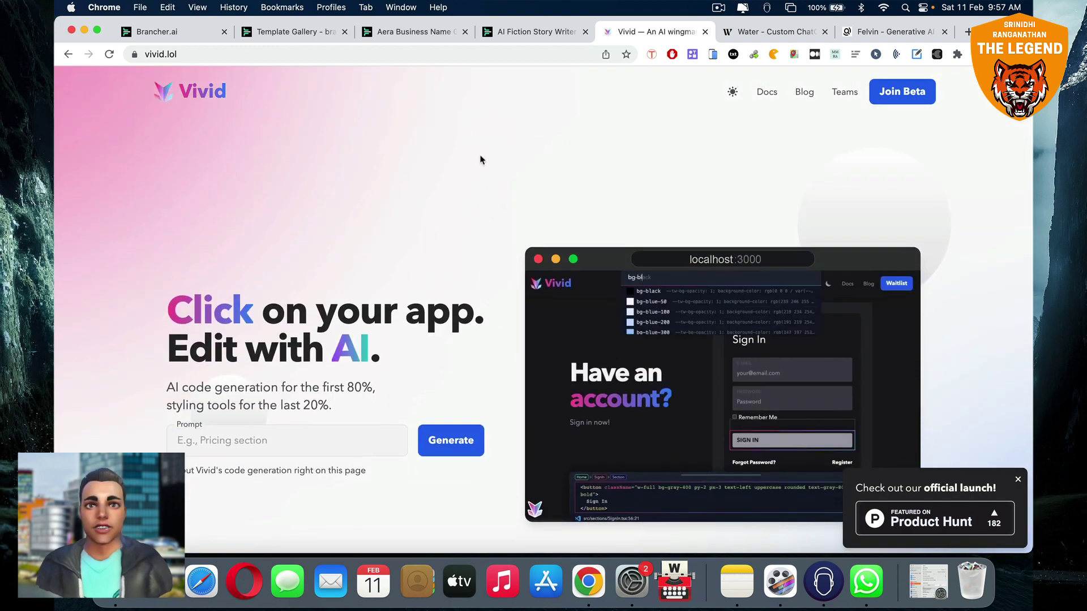
# Switch to drinkwater.ai, highlight the 'Put ChatGPT to work' headline, and scroll through its sections
pyautogui.click(743, 33)
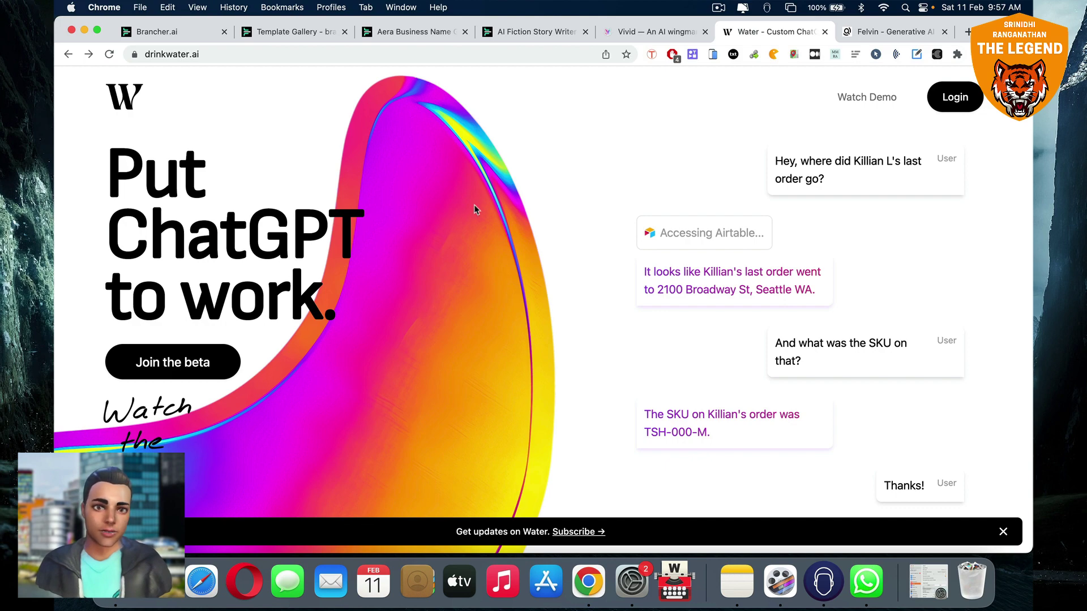
pyautogui.moveTo(356, 257); pyautogui.dragTo(435, 244)
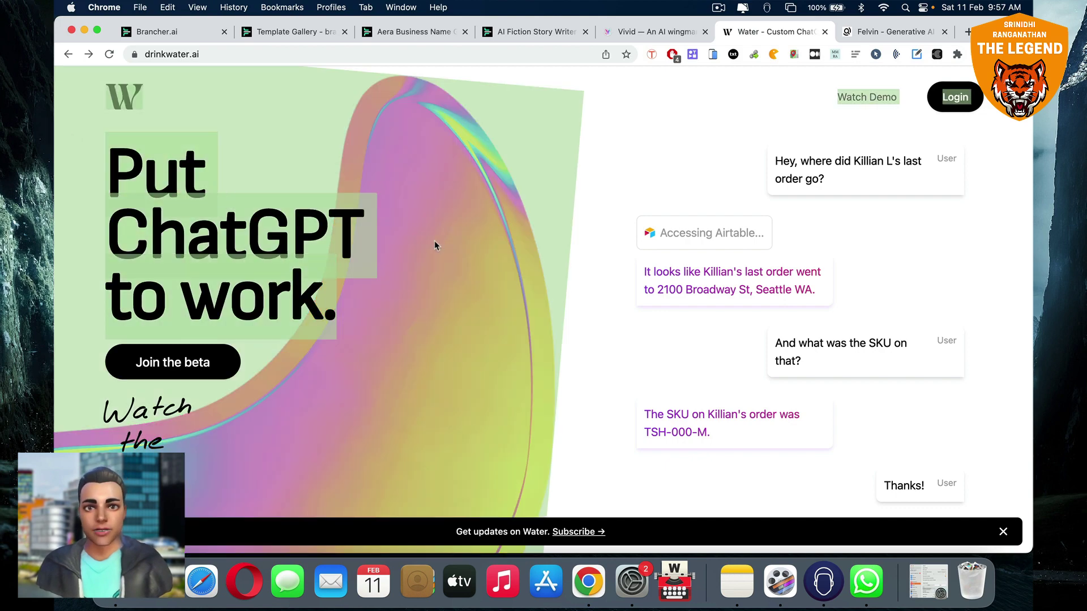
pyautogui.click(604, 261)
pyautogui.scroll(-10, 606, 261)
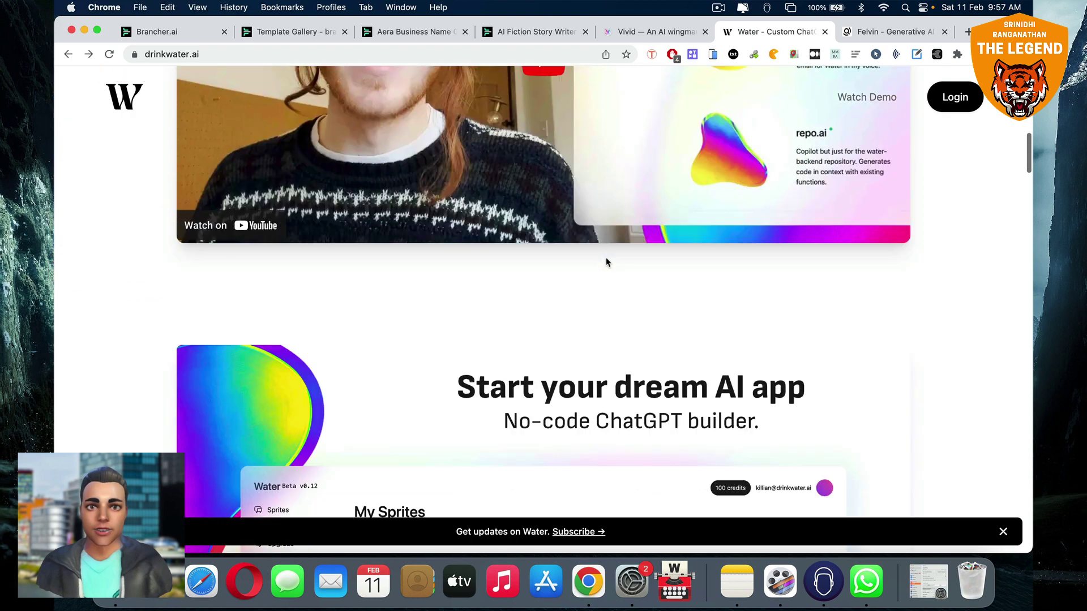
pyautogui.scroll(1, 606, 261)
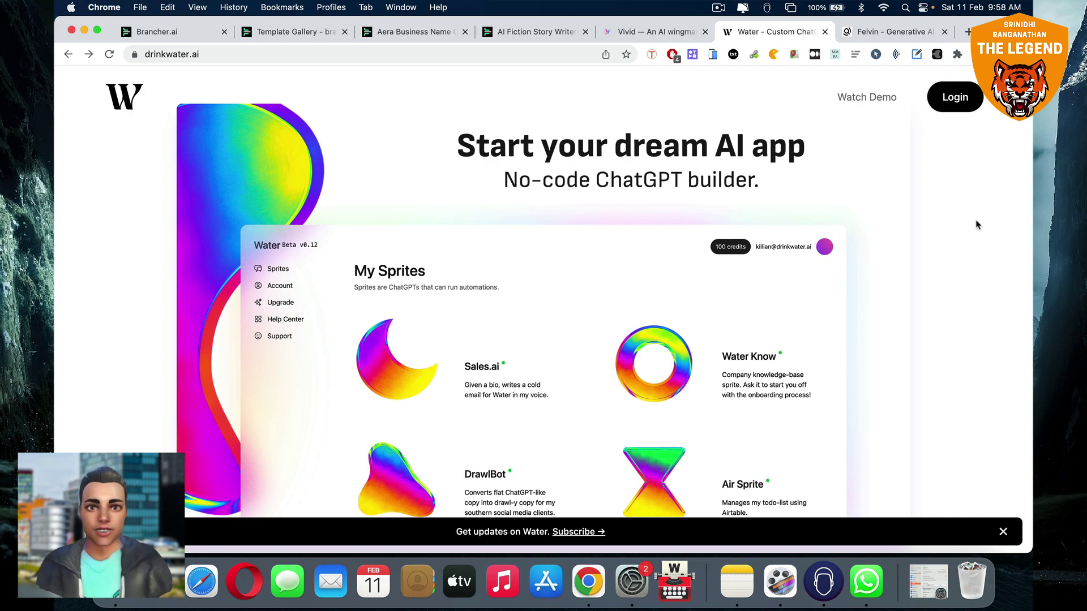
pyautogui.scroll(-10, 976, 224)
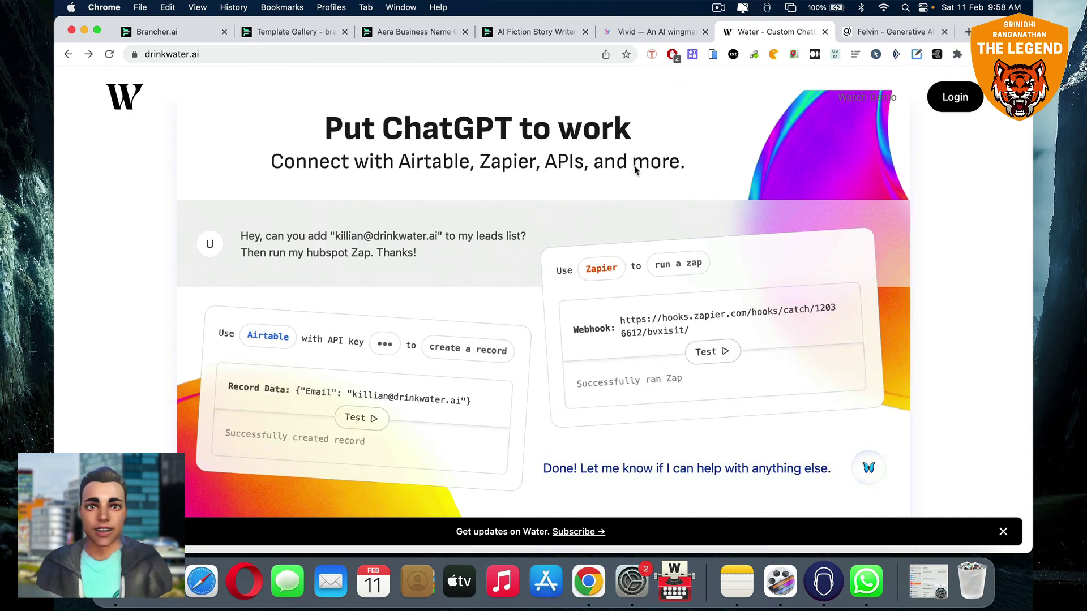
pyautogui.scroll(-5, 635, 169)
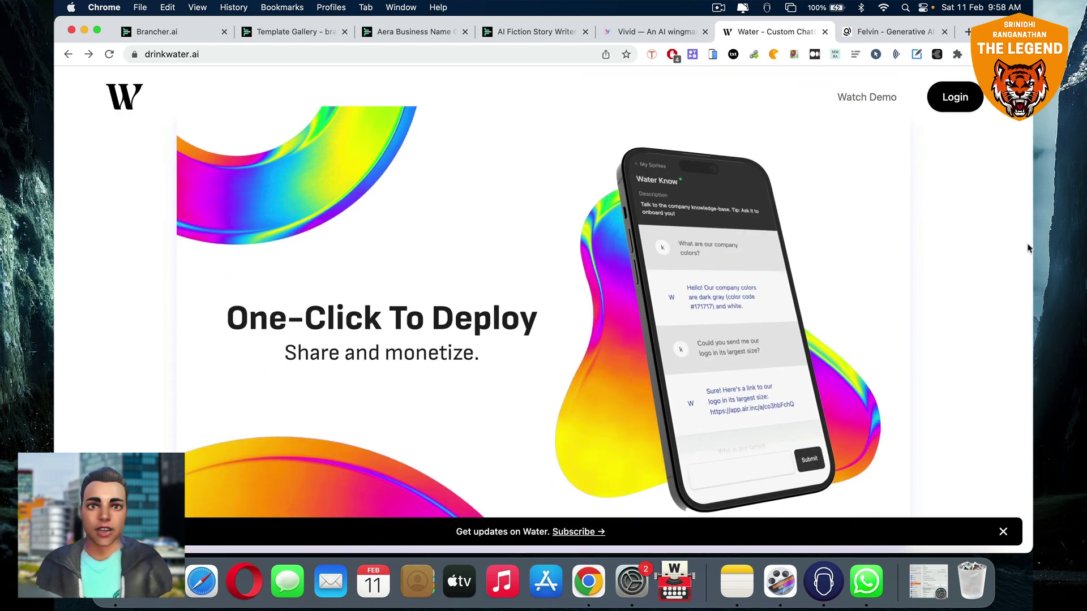
pyautogui.scroll(-10, 1028, 247)
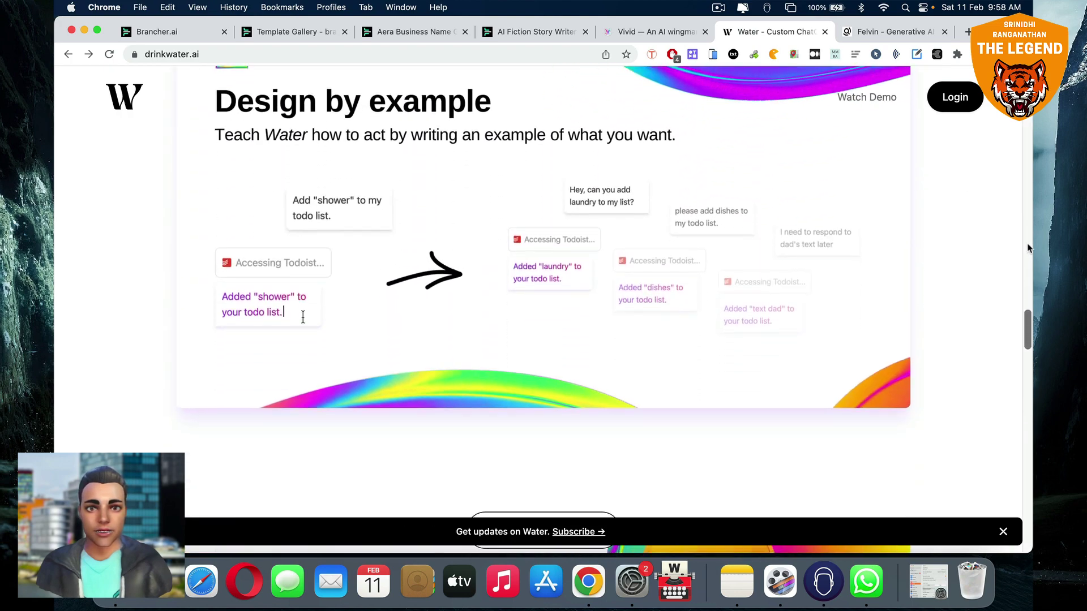
pyautogui.scroll(-10, 1028, 248)
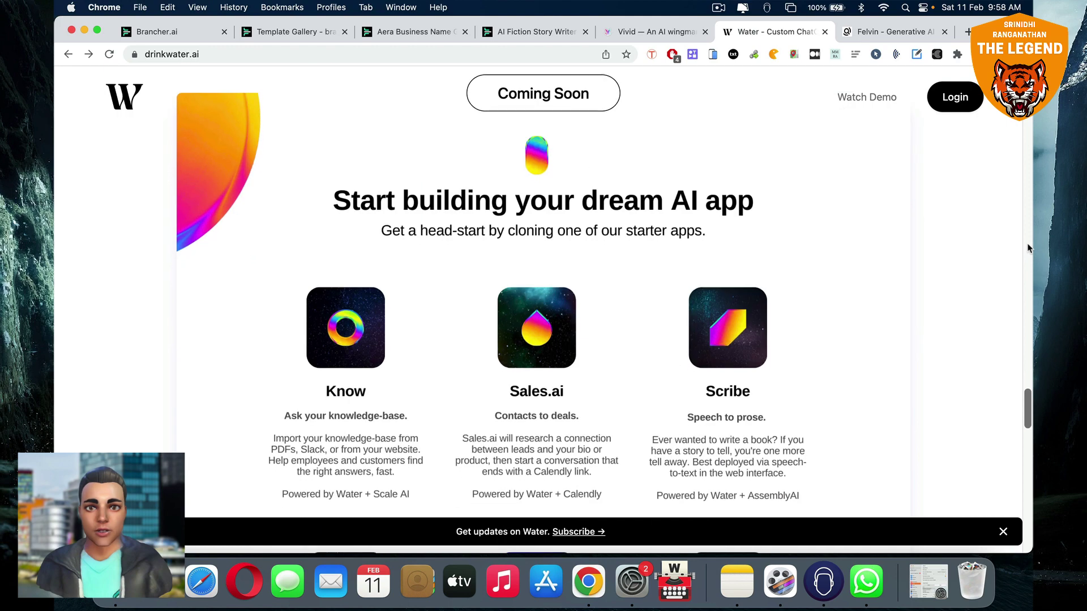
pyautogui.scroll(-2, 1028, 248)
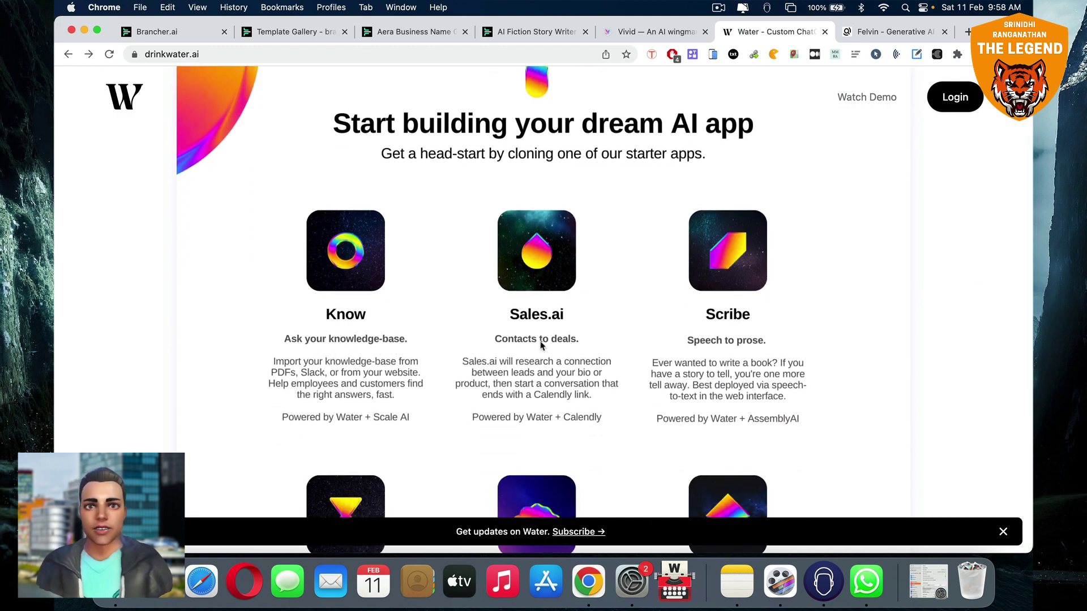
pyautogui.scroll(-14, 554, 349)
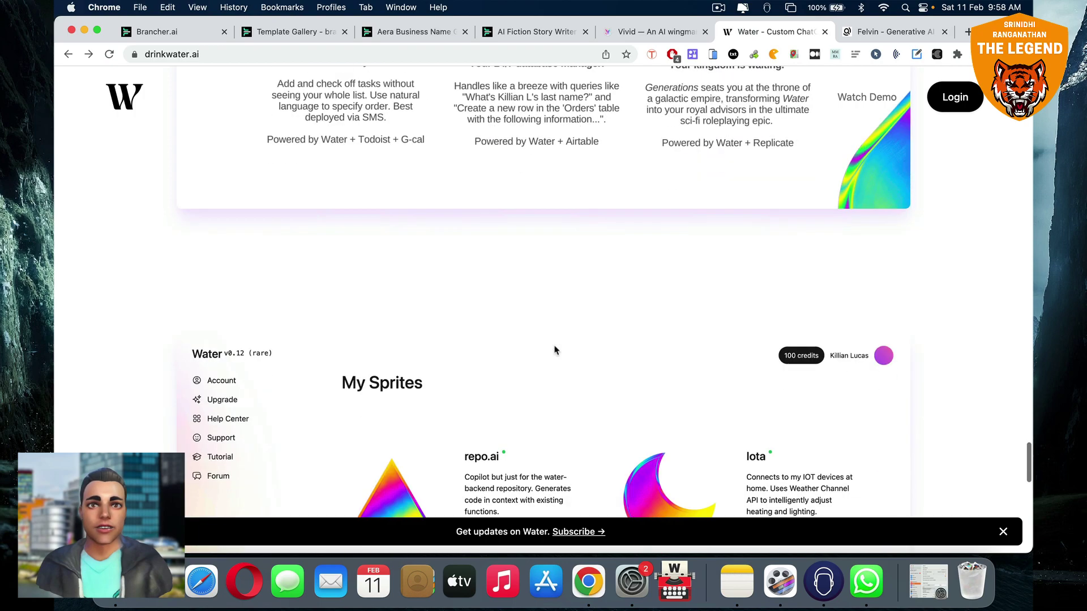
pyautogui.scroll(20, 555, 350)
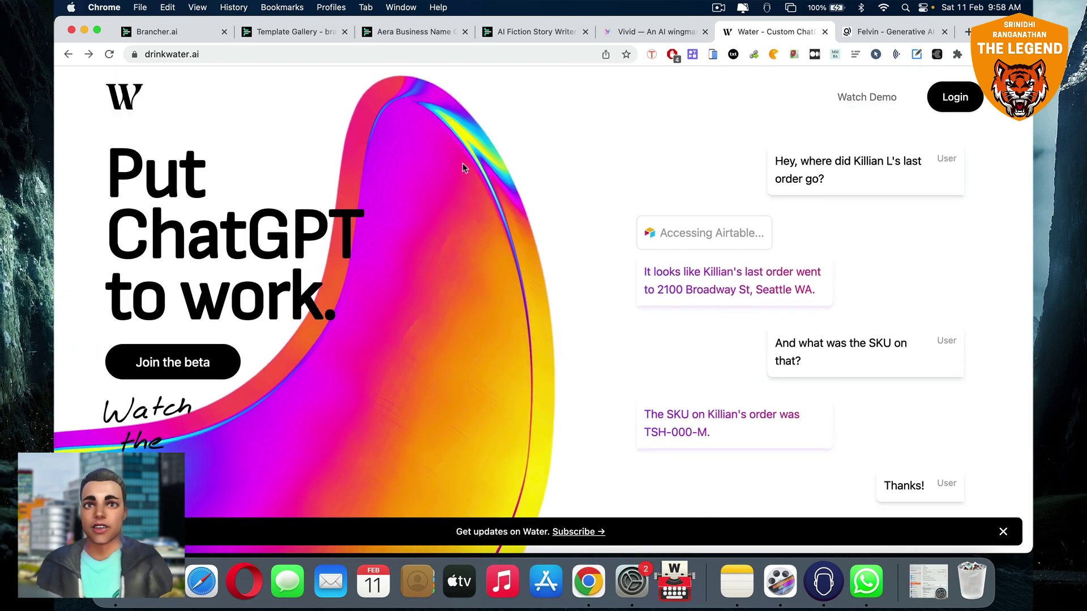
# Switch to felvin.com, dismiss the dark overlay, and highlight the headline and subtitle
pyautogui.click(864, 32)
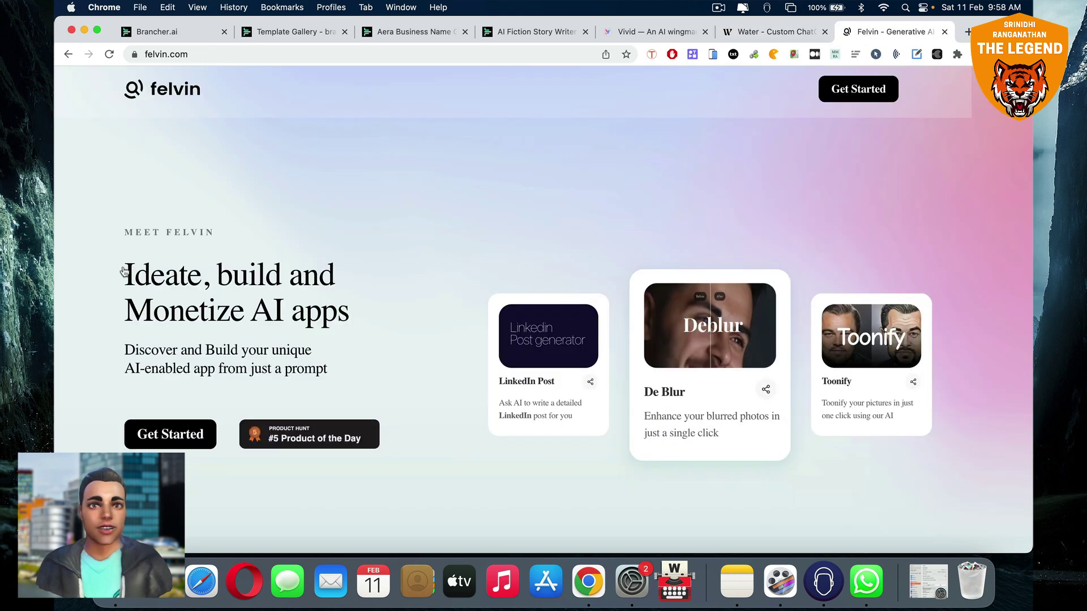
pyautogui.moveTo(123, 273); pyautogui.dragTo(267, 309)
pyautogui.click(384, 323)
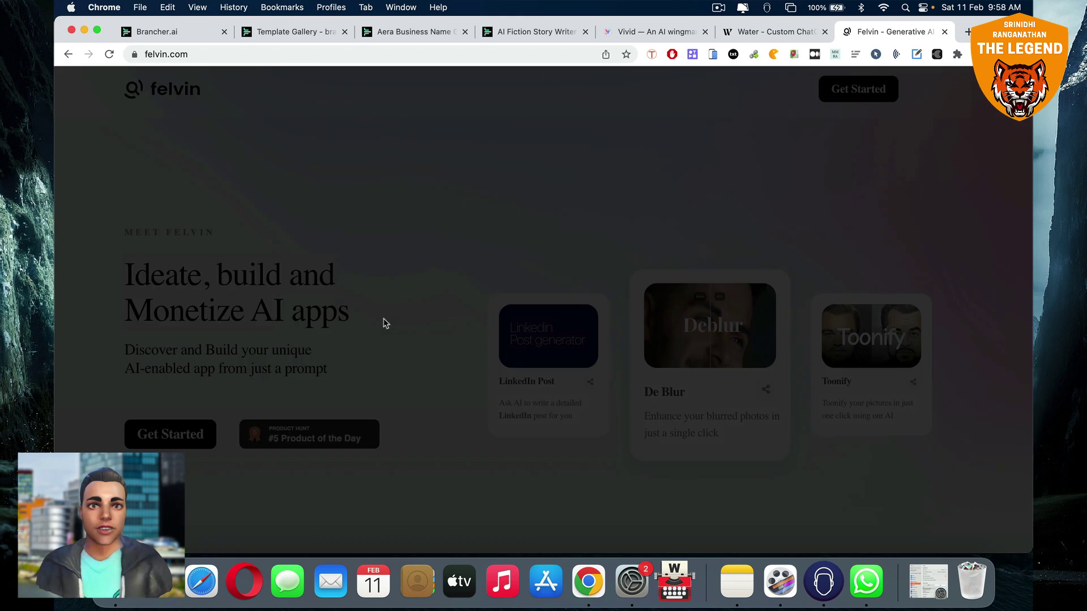
pyautogui.click(414, 254)
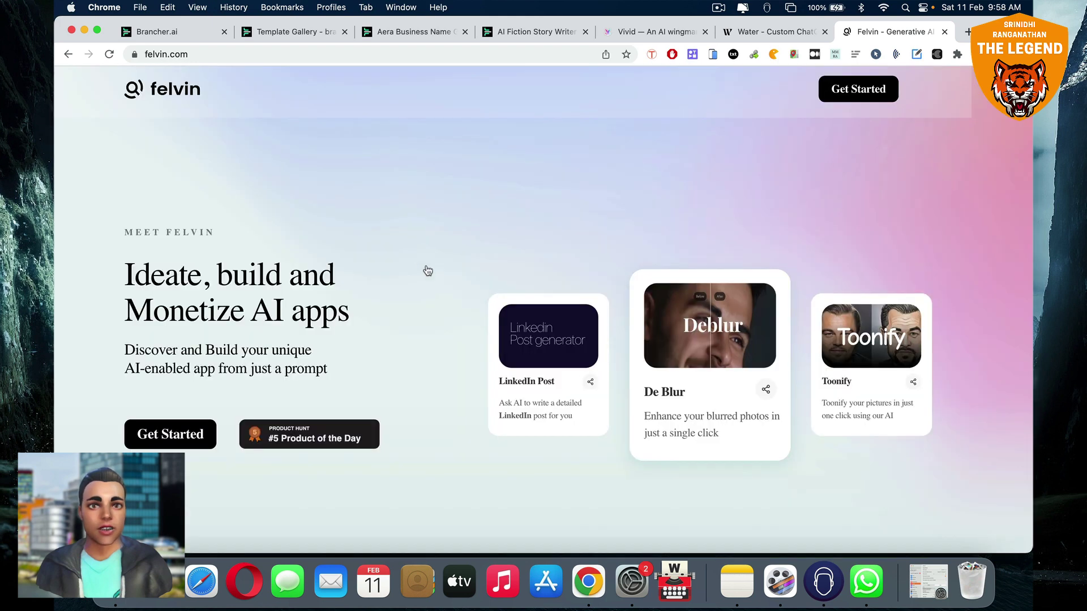
pyautogui.moveTo(127, 349); pyautogui.dragTo(306, 372)
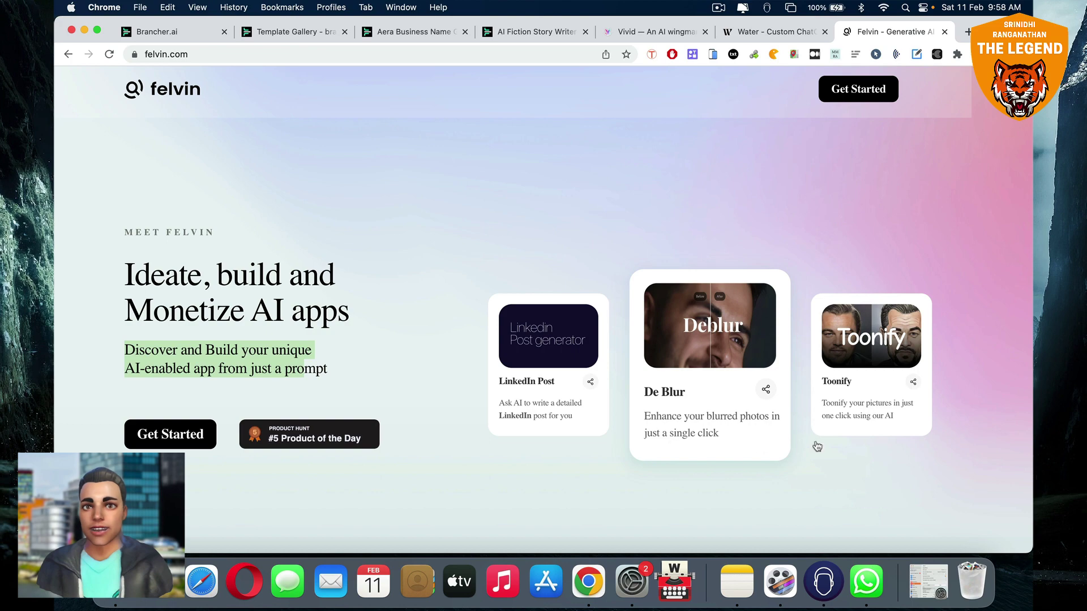
# Scroll through the build steps, templates and free-credits sections, then back up
pyautogui.scroll(-10, 991, 393)
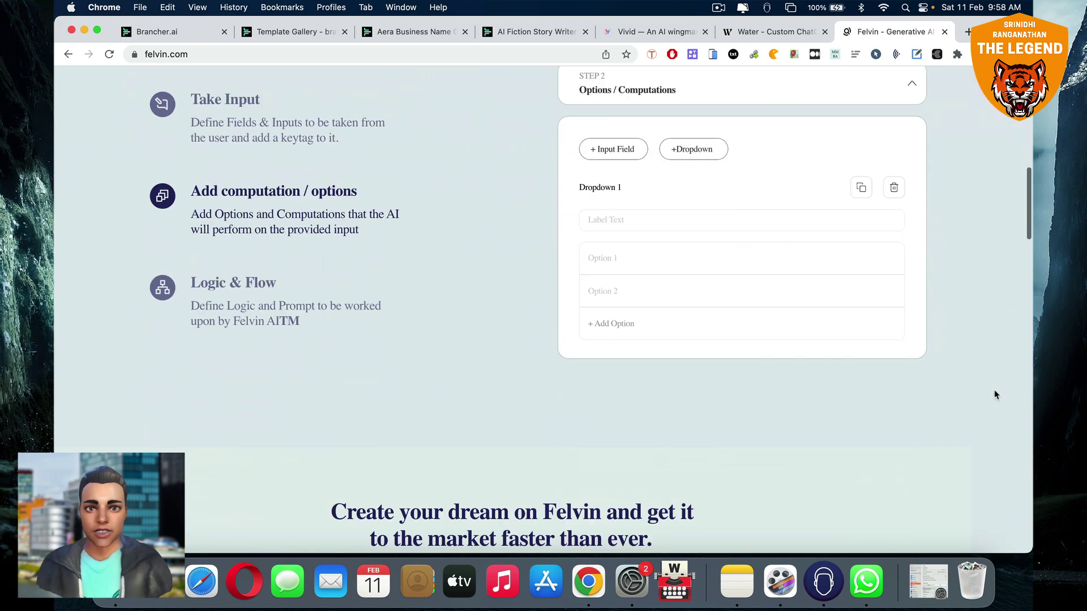
pyautogui.scroll(3, 994, 389)
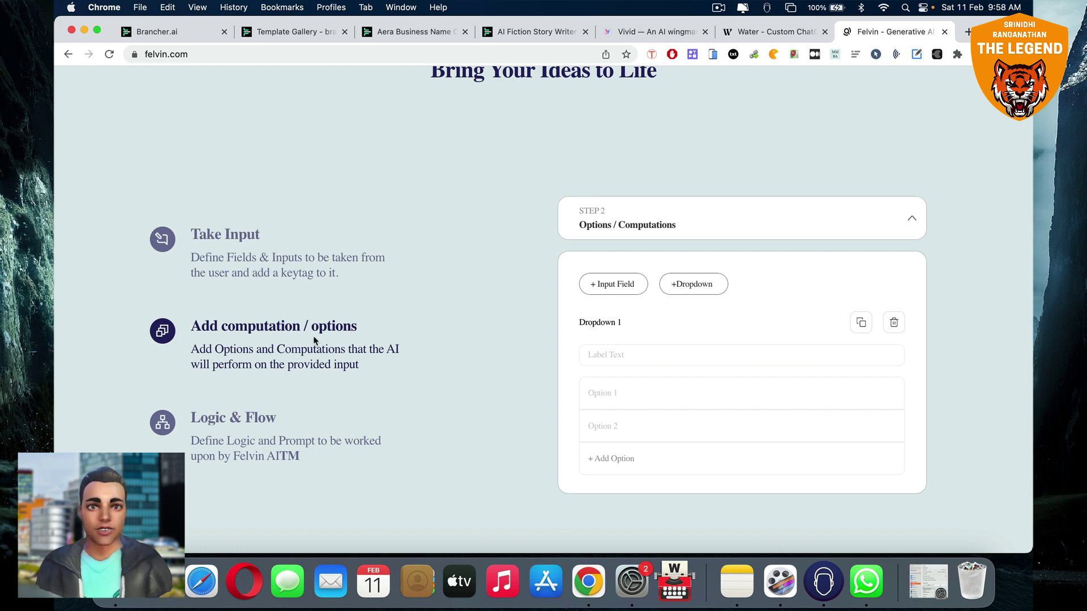
pyautogui.scroll(-10, 329, 365)
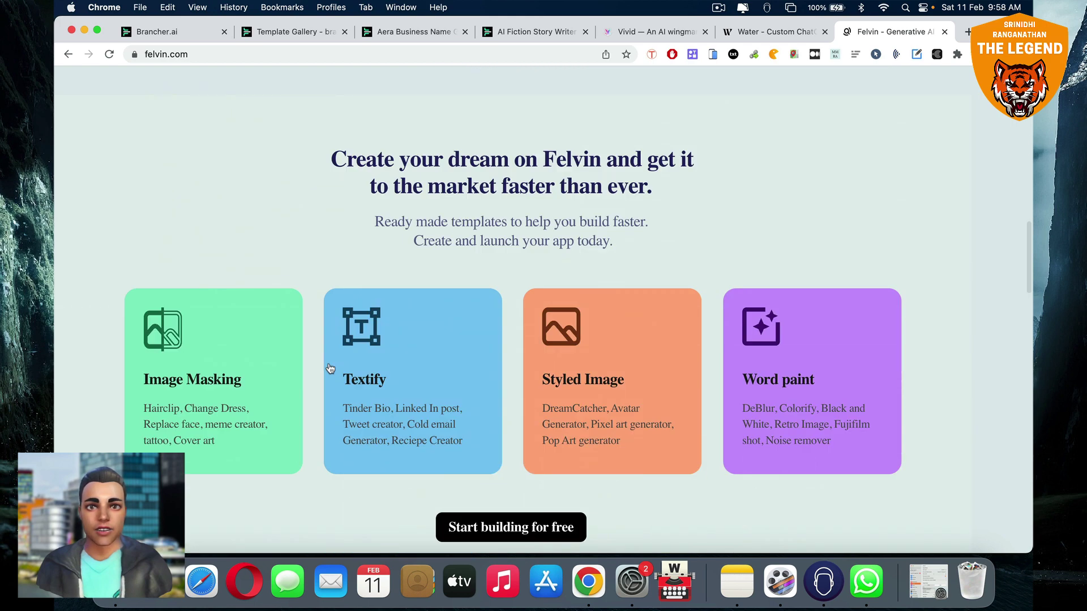
pyautogui.scroll(-5, 408, 381)
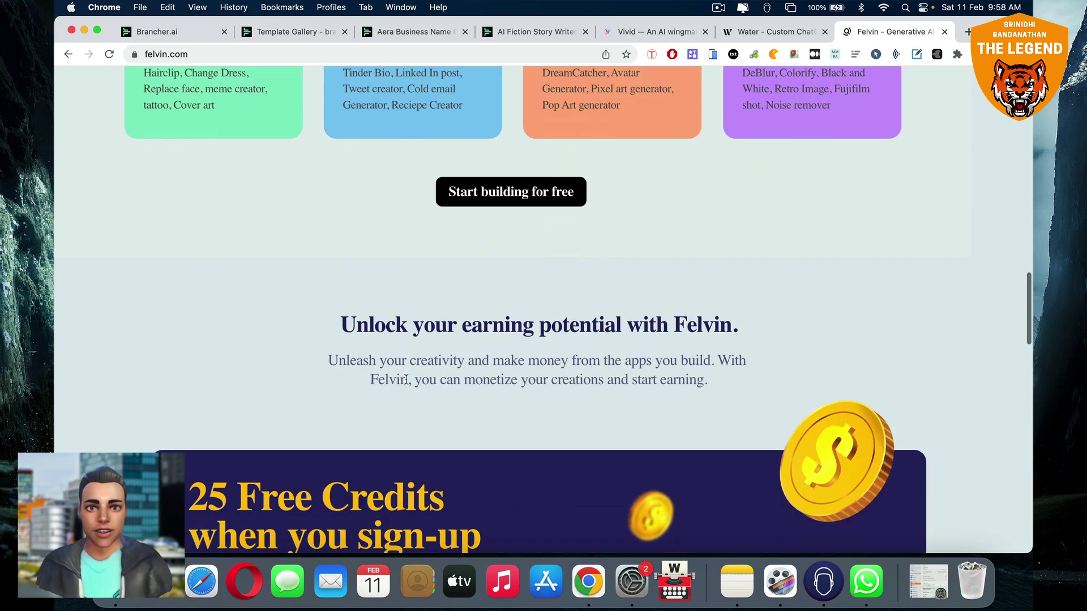
pyautogui.scroll(-5, 406, 379)
pyautogui.scroll(20, 406, 380)
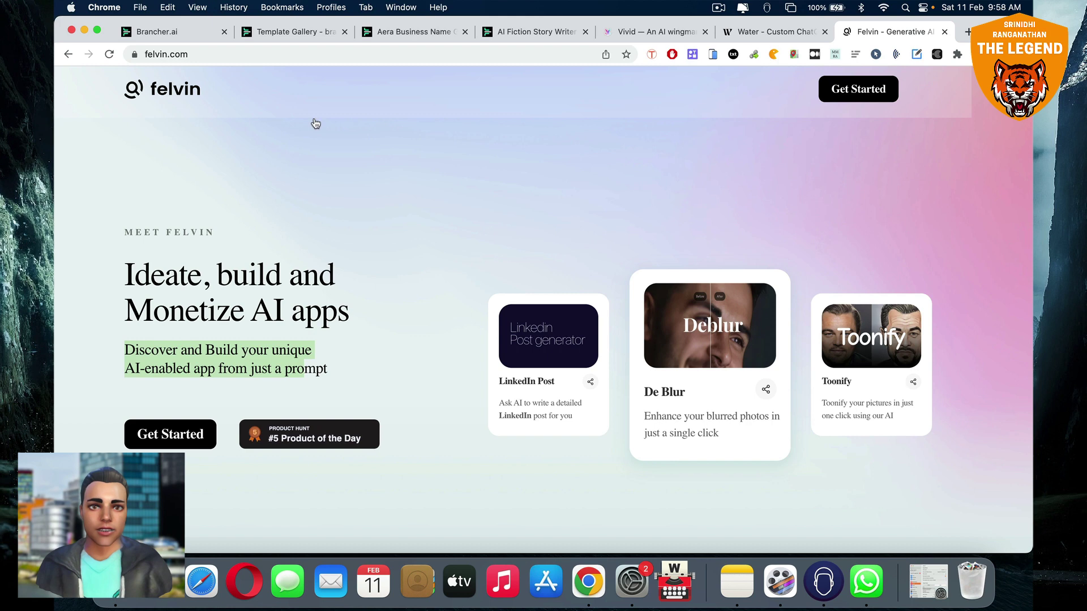
pyautogui.click(201, 36)
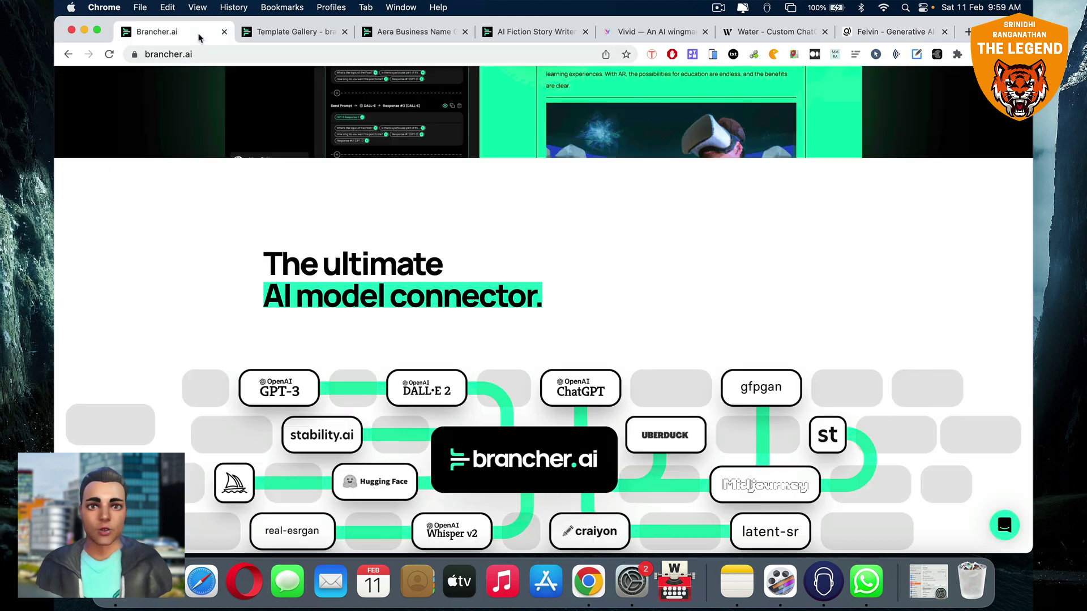
pyautogui.click(628, 33)
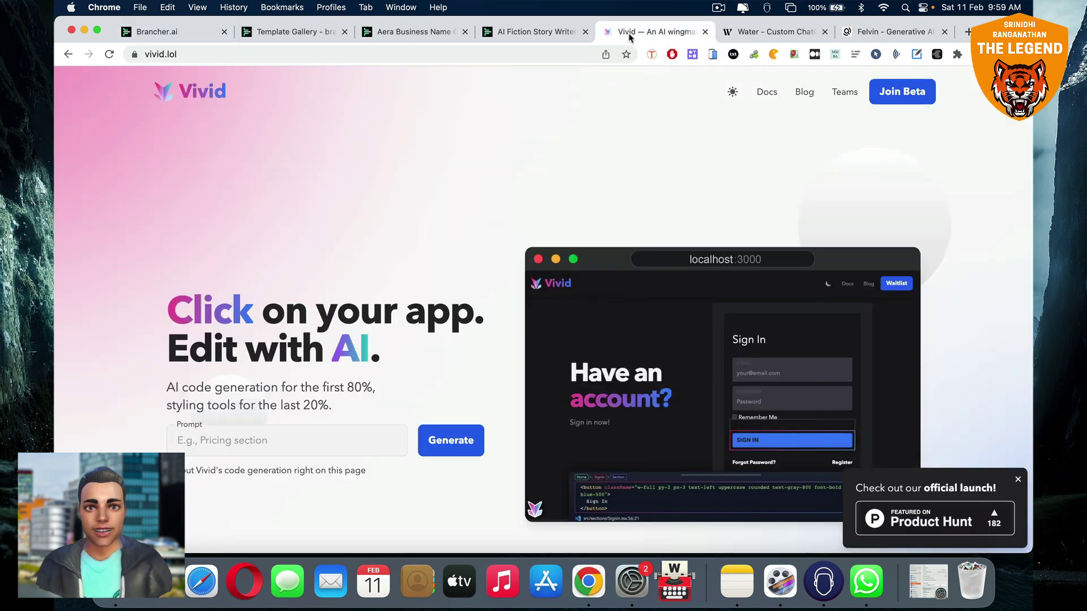
pyautogui.click(765, 34)
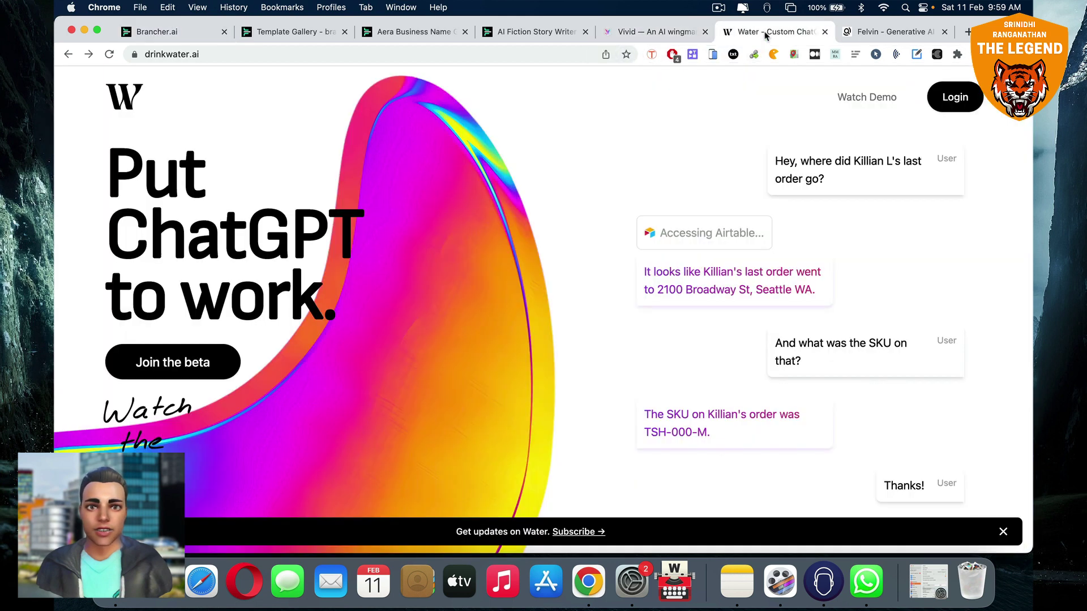
pyautogui.click(889, 33)
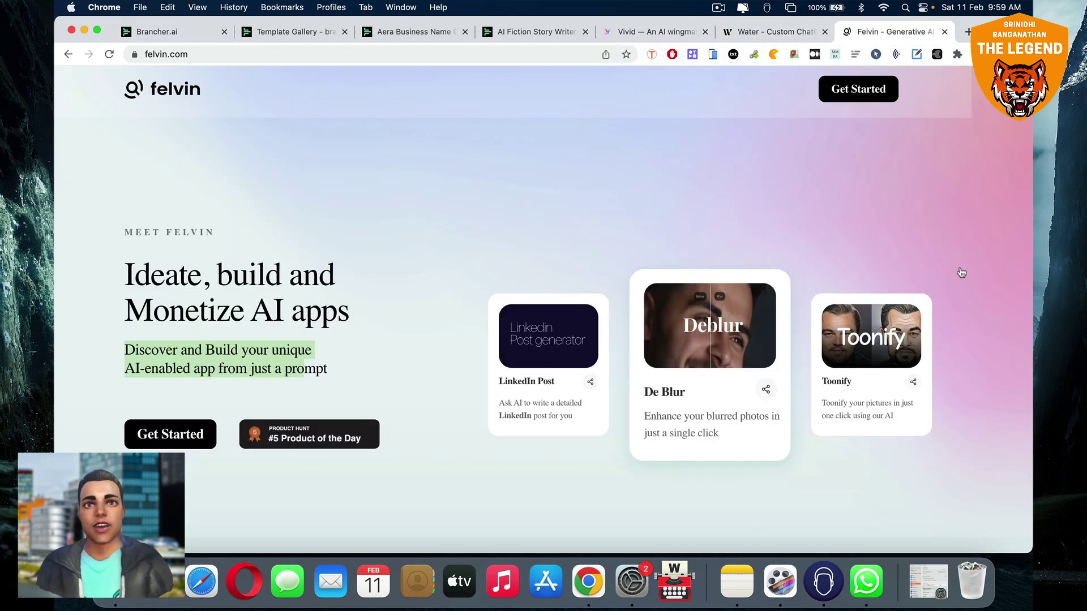